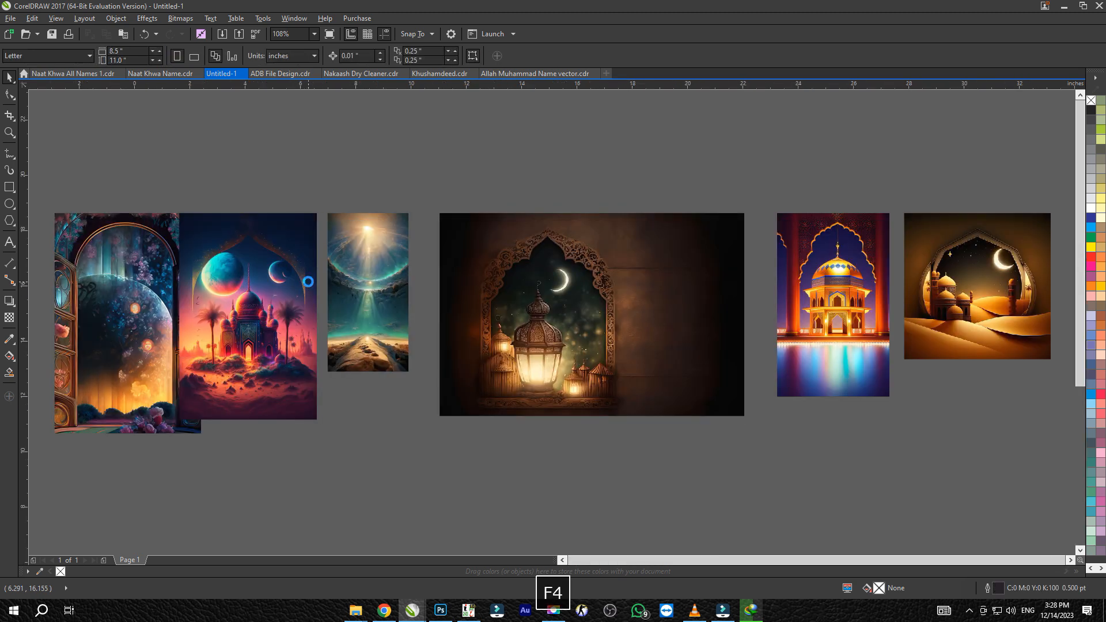
Set the page size to 20 inches wide by 10 inches high
scroll(493, 195, "up", 1)
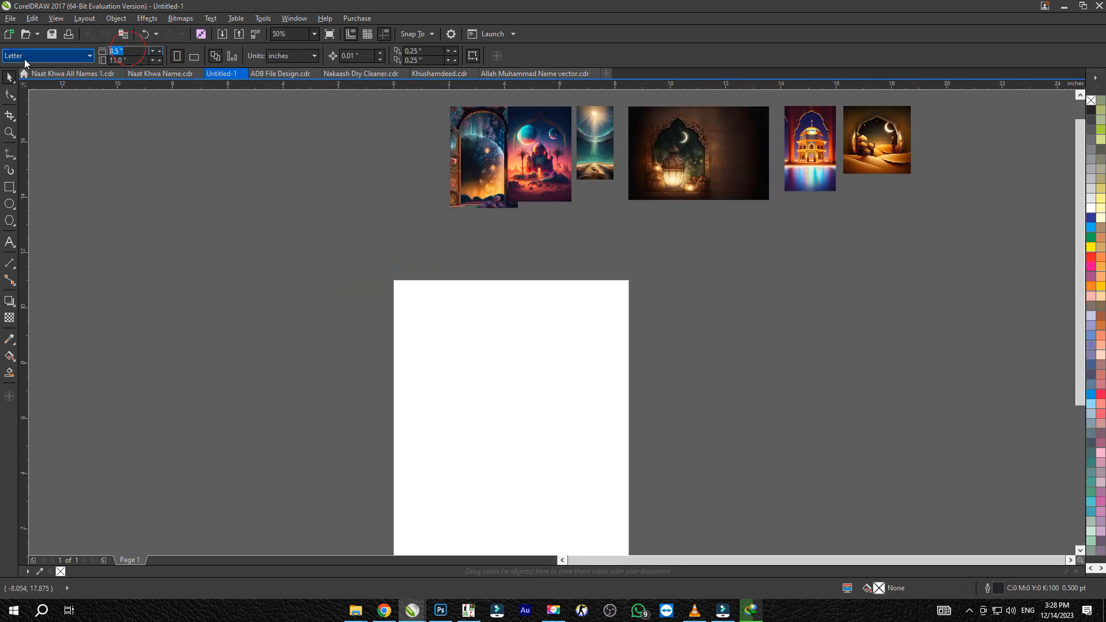
type("20")
key("Tab")
type("10")
key("Return")
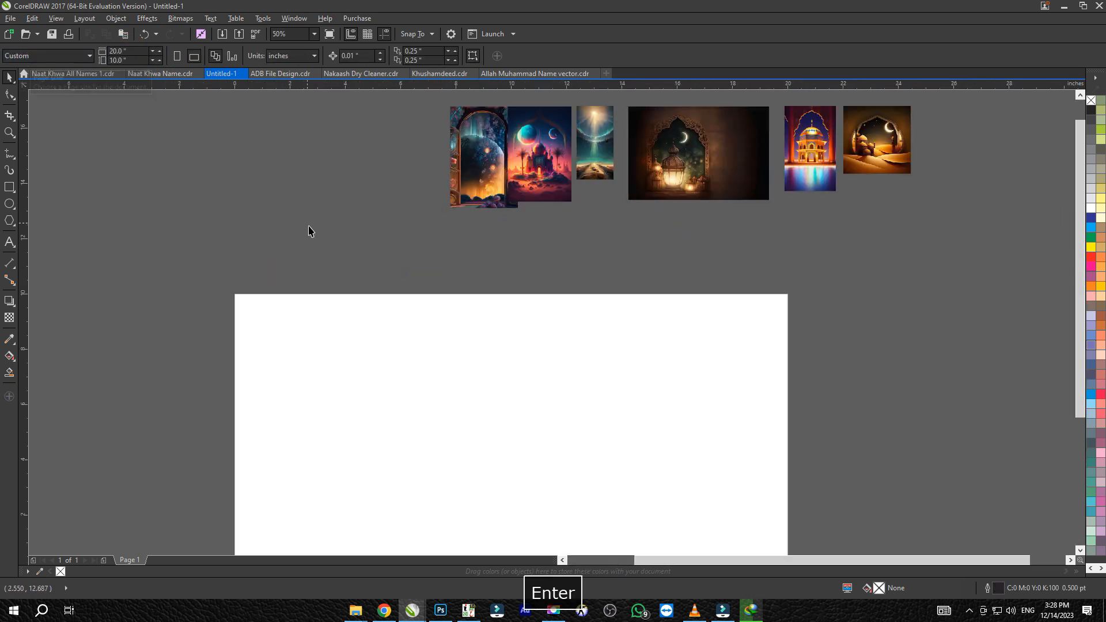
Move all the background images together onto the page, along its upper edge
scroll(403, 280, "down", 2)
left_click_drag(374, 283, 573, 235)
scroll(444, 249, "up", 1)
left_click_drag(429, 244, 330, 326)
scroll(330, 341, "up", 2)
Set the pink mosque-and-planets image beside the arched window image and top-align the two
left_click(351, 230)
left_click_drag(385, 288, 407, 284)
left_click(336, 284, "shift")
key("t")
left_click_drag(506, 331, 523, 331)
left_click(468, 326)
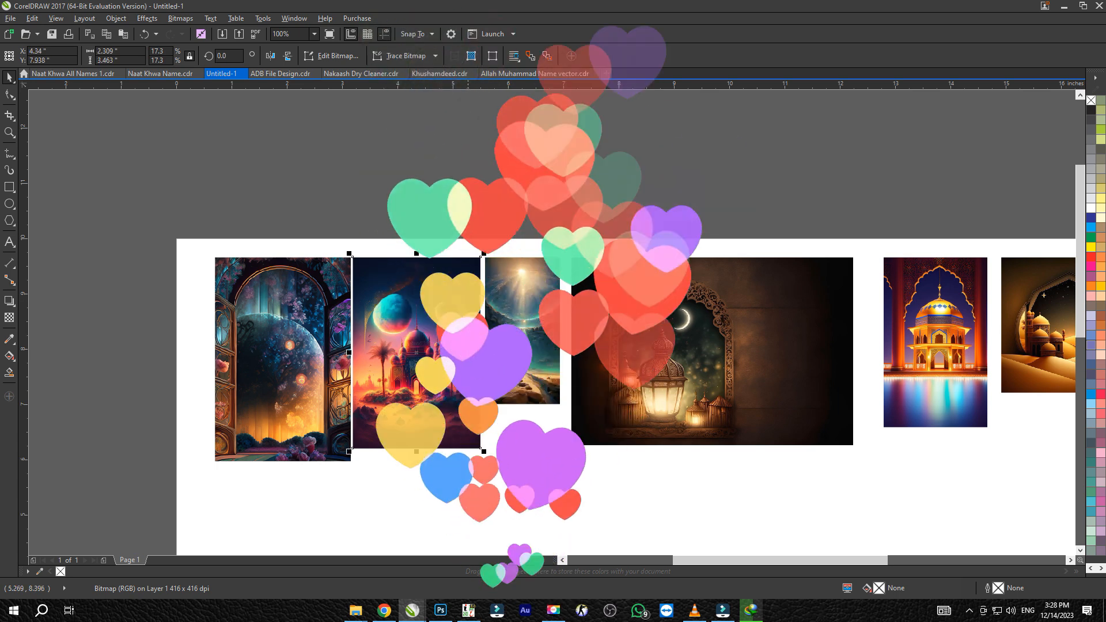
Enlarge the mosque-and-planets, light-beam and lantern images to the arched window image's height, placing them side by side
left_click_drag(484, 452, 493, 465)
left_click(578, 323)
left_click_drag(527, 323, 533, 327)
left_click_drag(572, 407, 612, 467)
left_click_drag(760, 393, 451, 304)
left_click_drag(578, 393, 590, 399)
left_click_drag(601, 303, 628, 302)
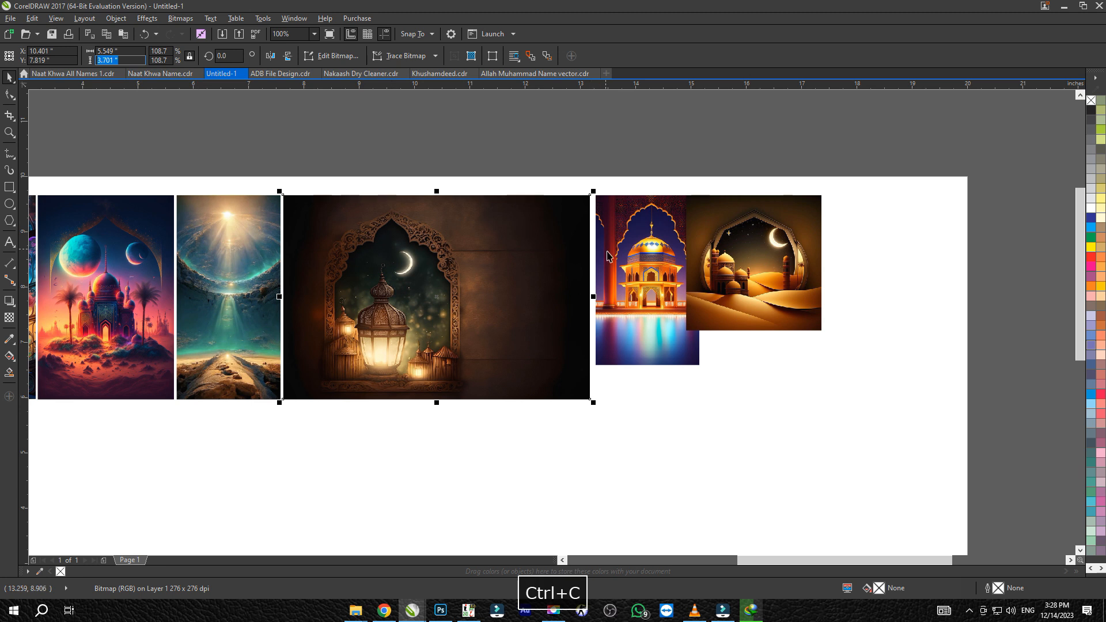
Set the golden pavilion image's height to 3.701 inches and centre-align it vertically beside the lantern image
key("ctrl+v")
key("Return")
left_click(425, 212, "shift")
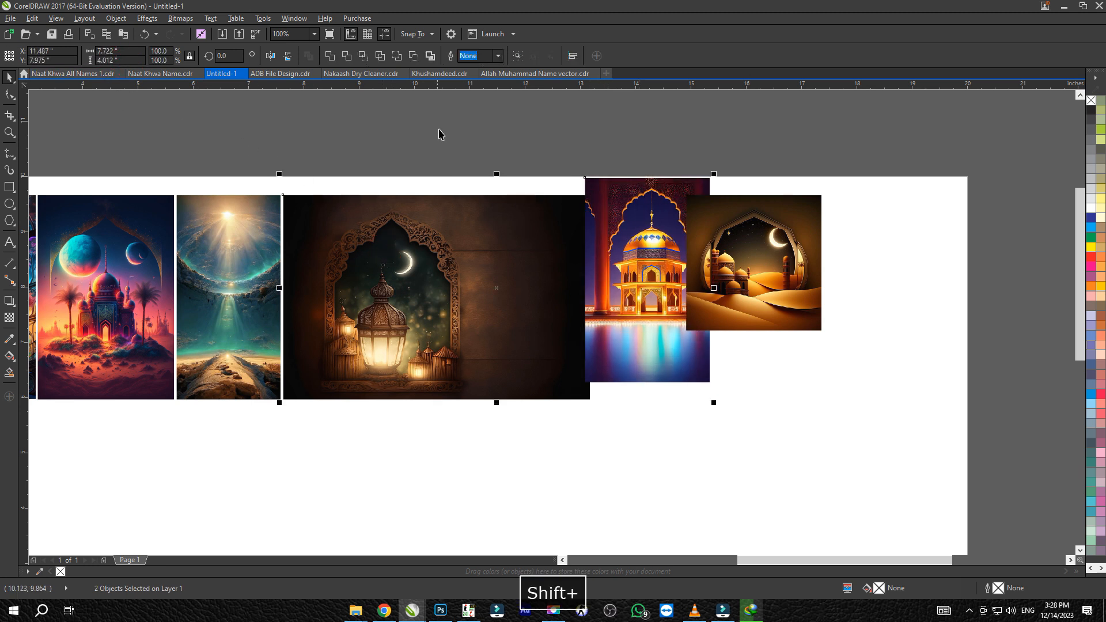
key("e")
left_click(454, 121)
left_click_drag(615, 230, 628, 230)
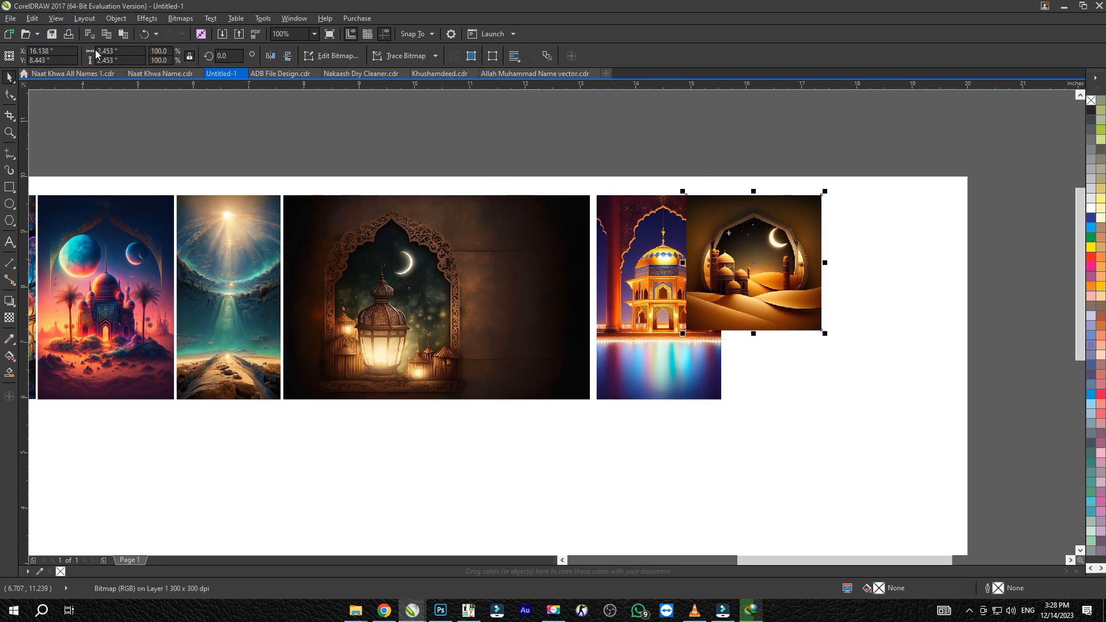
Set the crescent desert image's height to 3.701 inches and centre-align it vertically at the end of the row
type("3.701 \"")
key("Return")
left_click_drag(723, 281, 742, 261)
left_click(712, 316, "shift")
key("e")
left_click(734, 285)
Set the light-beam image's height to 3.701 inches
scroll(697, 269, "down", 1)
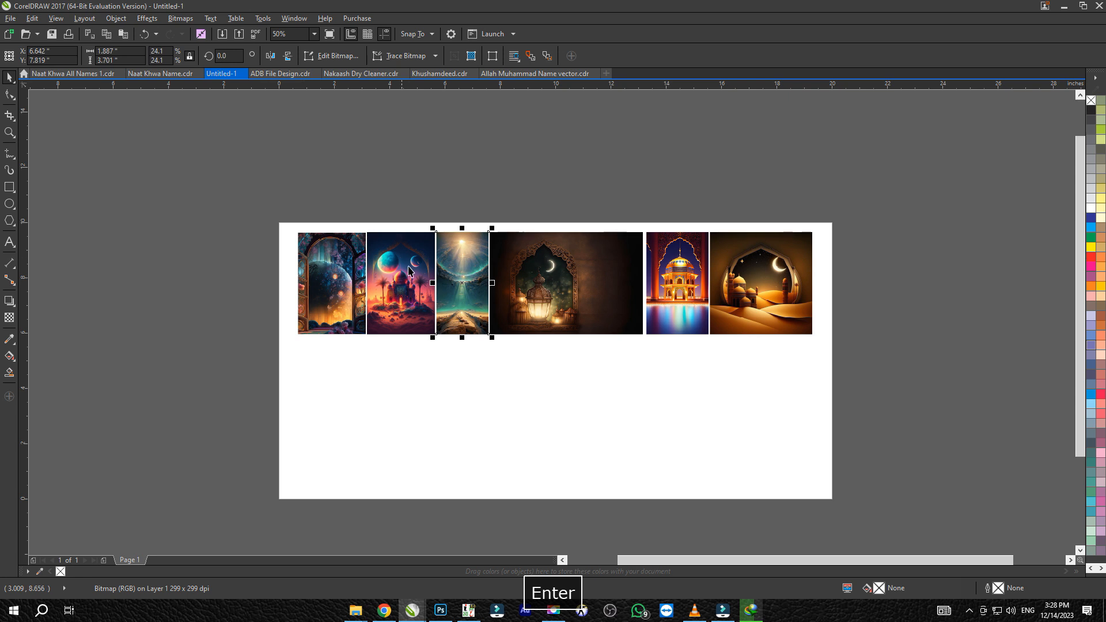
key("Return")
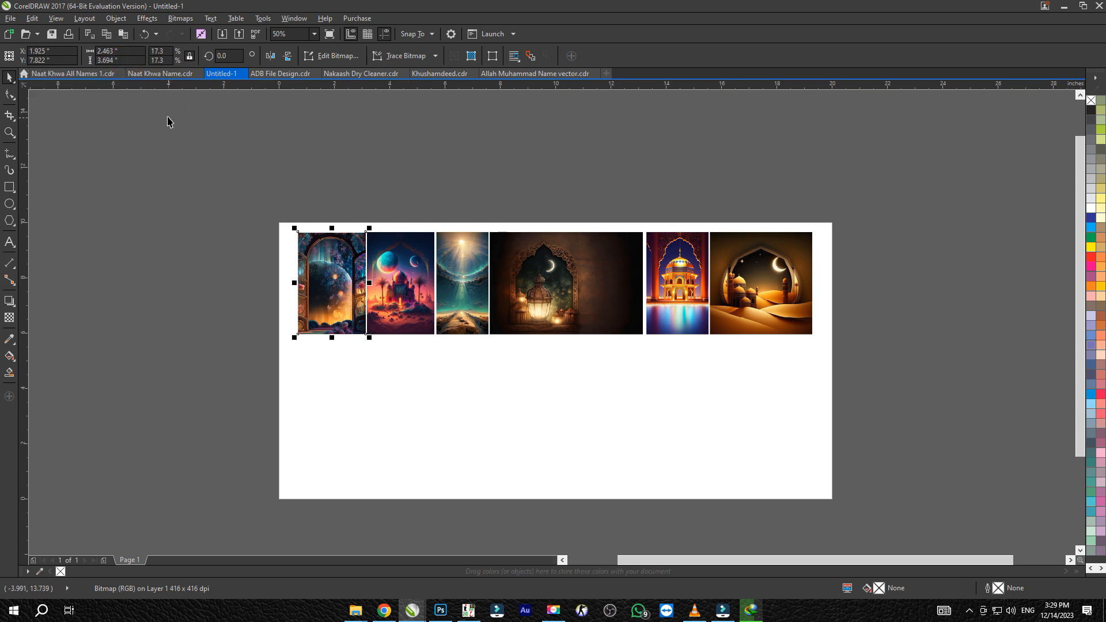
left_click_drag(840, 395, 841, 391)
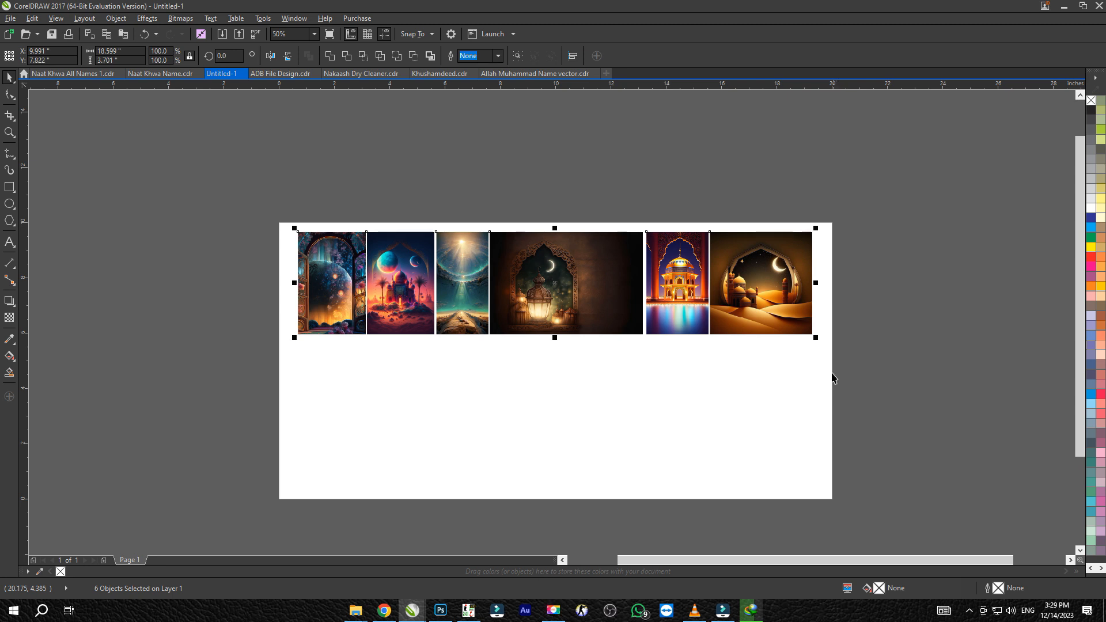
left_click(854, 249)
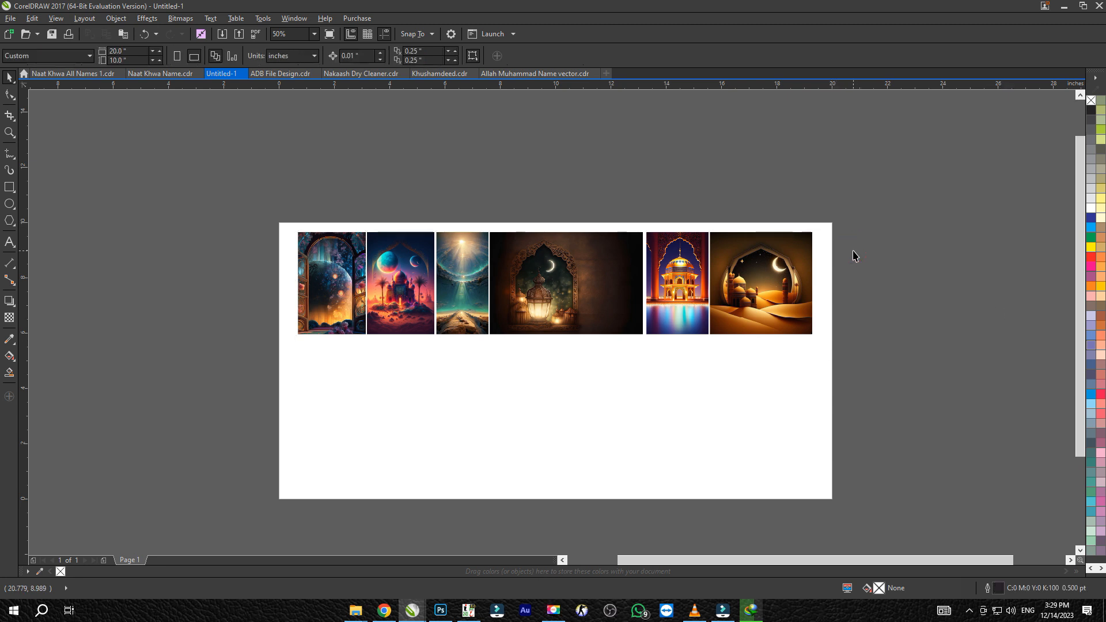
key("F4")
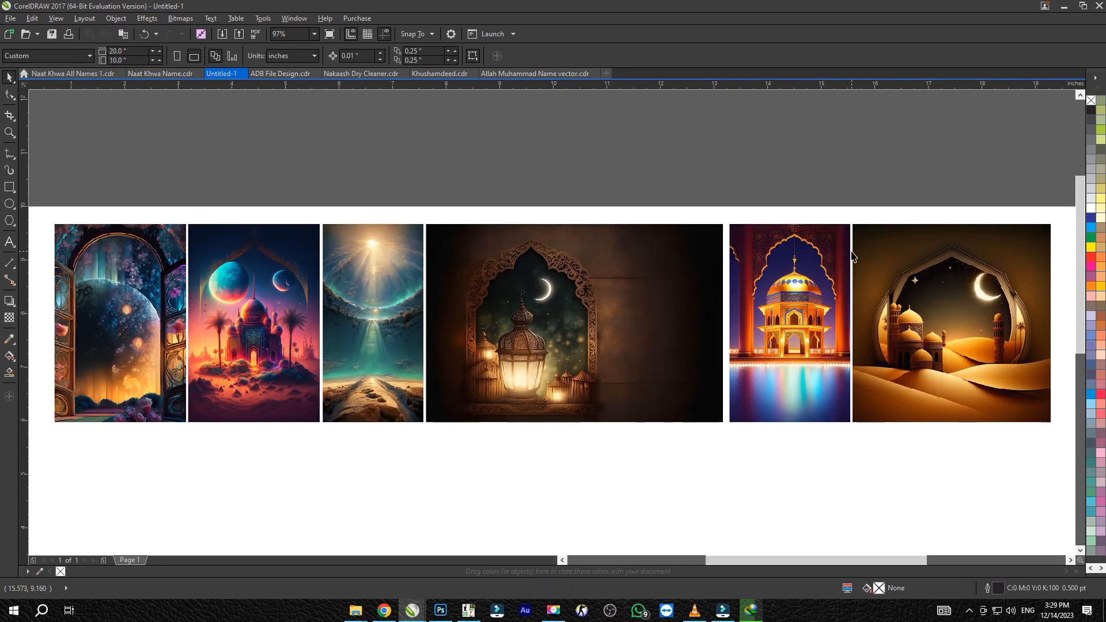
key("shift+F4")
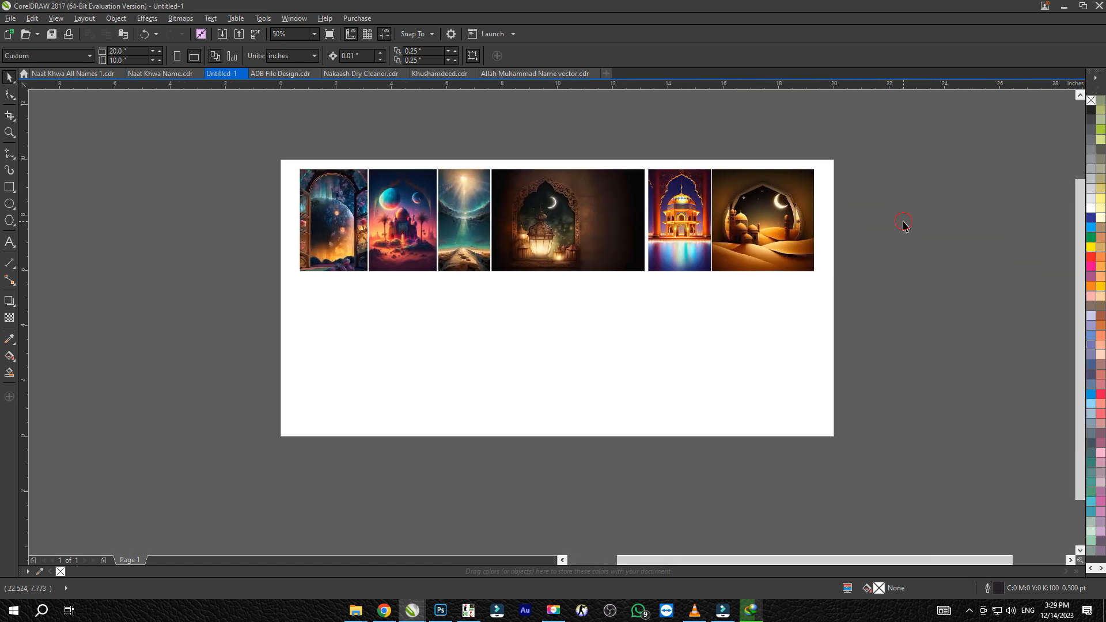
Import the five images from the light-burst picture to the brown arch picture in the Background folder into the drawing
key("Tab")
key("alt+Tab")
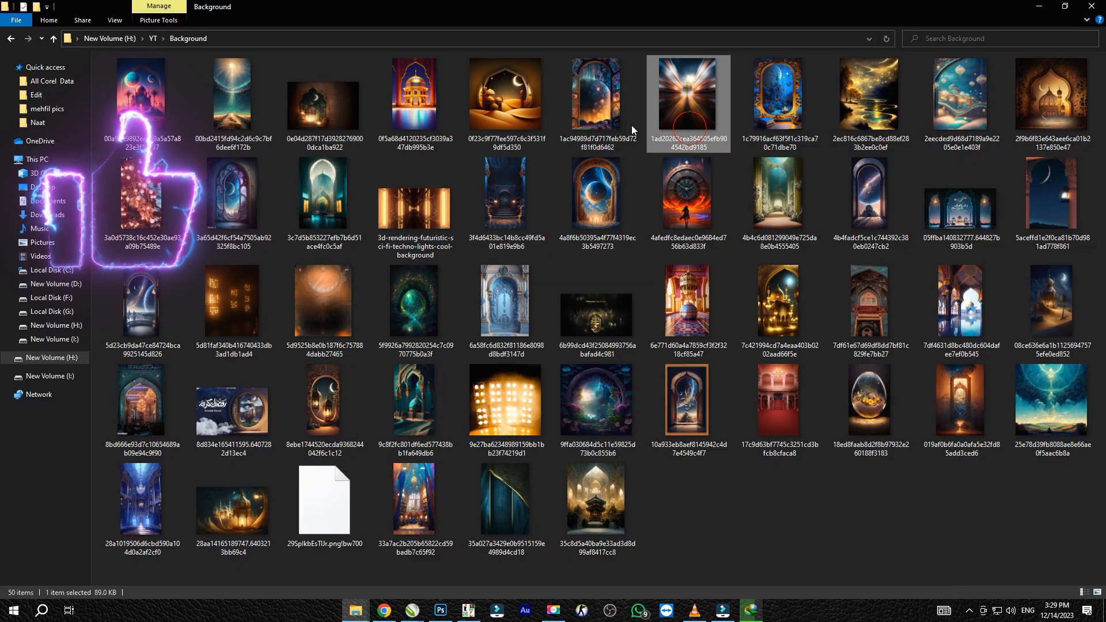
left_click(666, 144)
left_click(1049, 91, "shift")
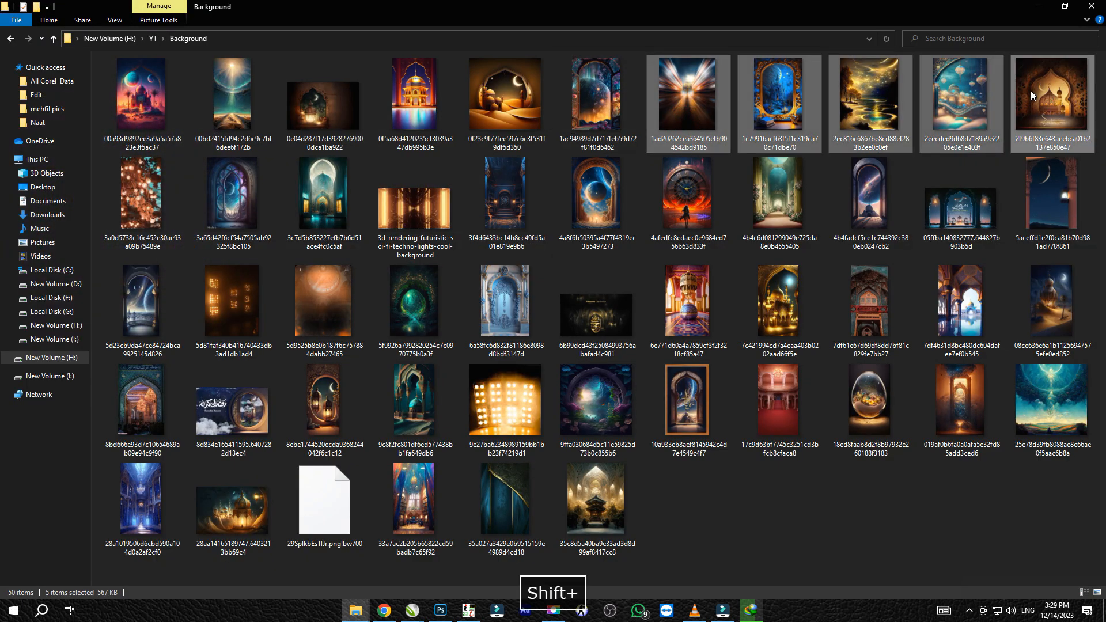
left_click_drag(1049, 91, 866, 475)
key("alt+Tab")
Pull the light-burst image away from the stack of newly imported images
mouse_move(1028, 435)
left_mouse_down()
mouse_move(1041, 444)
mouse_move(533, 353)
mouse_move(431, 353)
left_mouse_up()
mouse_move(503, 269)
left_mouse_down()
mouse_move(743, 268)
mouse_move(731, 267)
left_mouse_up()
left_click_drag(546, 164, 665, 264)
left_click_drag(717, 336, 578, 339)
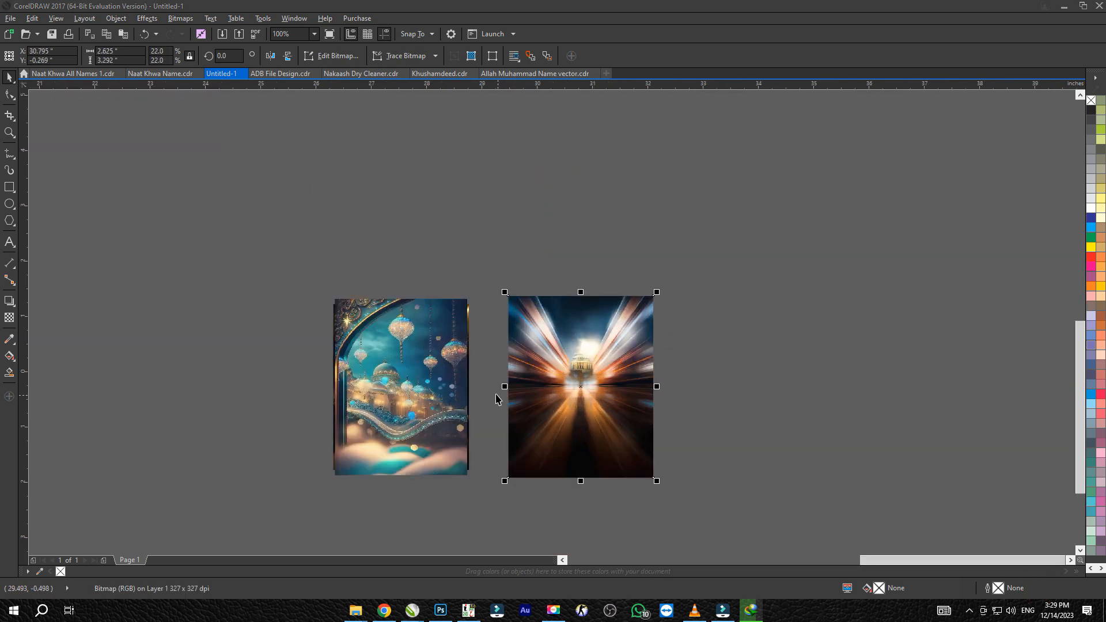
left_click_drag(522, 389, 500, 391)
Spread the remaining stacked images into an evenly spaced row by repeating the same sideways move
left_click(397, 388, "shift")
left_click_drag(390, 384, 527, 381)
key("ctrl+r")
key("ctrl+r")
key("ctrl+r")
scroll(521, 370, "down", 3)
Move the row of five new images onto the page beneath the first row
mouse_move(521, 371)
left_mouse_down()
mouse_move(183, 311)
mouse_move(196, 301)
left_mouse_up()
left_click(294, 352)
scroll(329, 295, "up", 1)
left_click(348, 317)
left_click_drag(348, 316, 494, 312)
Set the heights of the light-burst and floating-lanterns images to 3.701 inches, copying the crescent desert image's height
left_click(512, 230)
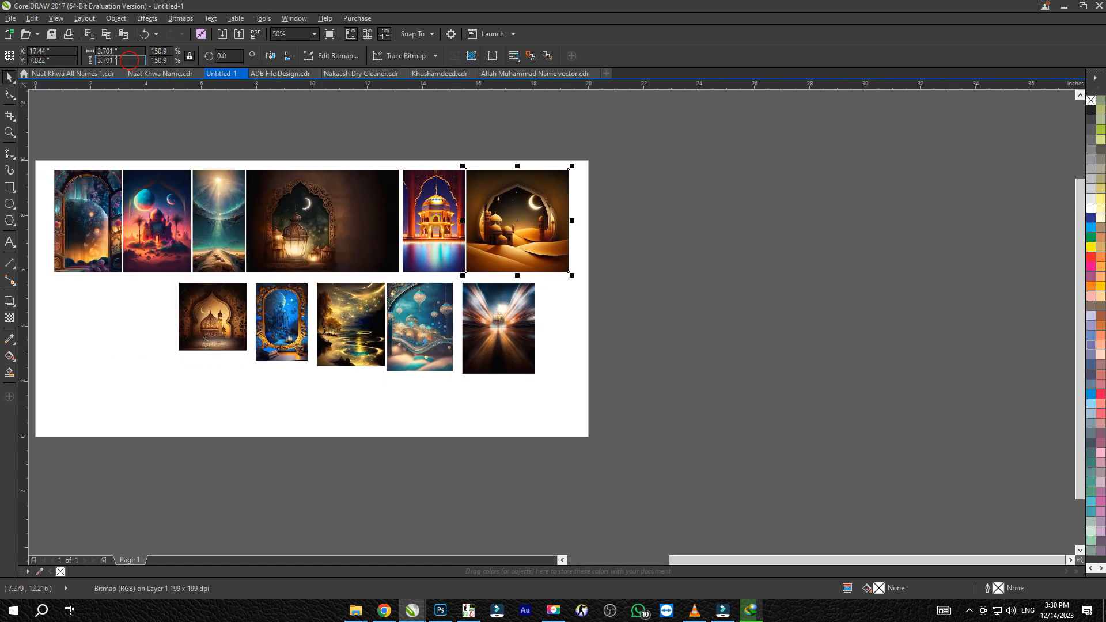
key("ctrl+c")
left_click(716, 234)
type("3.7")
key("Return")
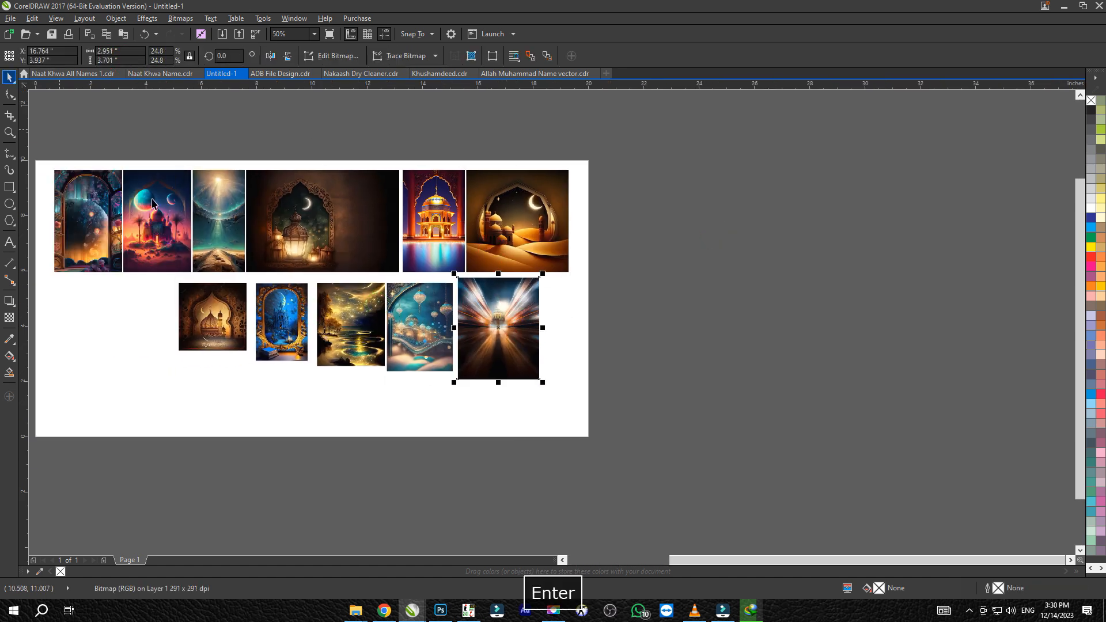
left_click(398, 300)
left_click(115, 60)
type("3.7")
key("Return")
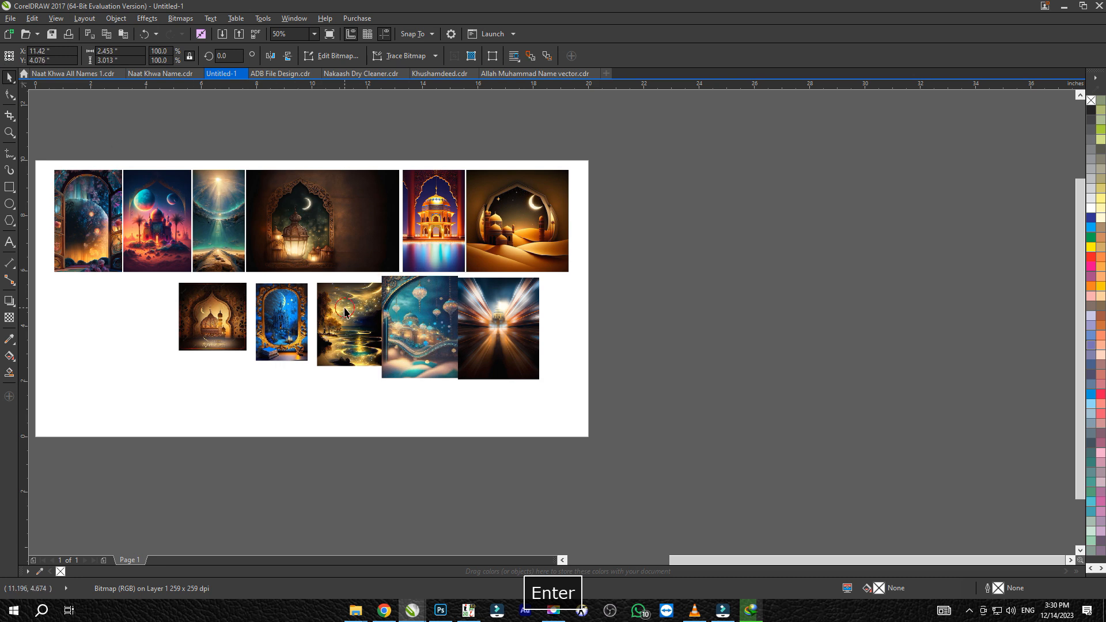
Set the heights of the golden river, blue arch and brown arch images to 3.701 inches
left_click(134, 62)
type("3.7")
key("Return")
left_click(298, 350)
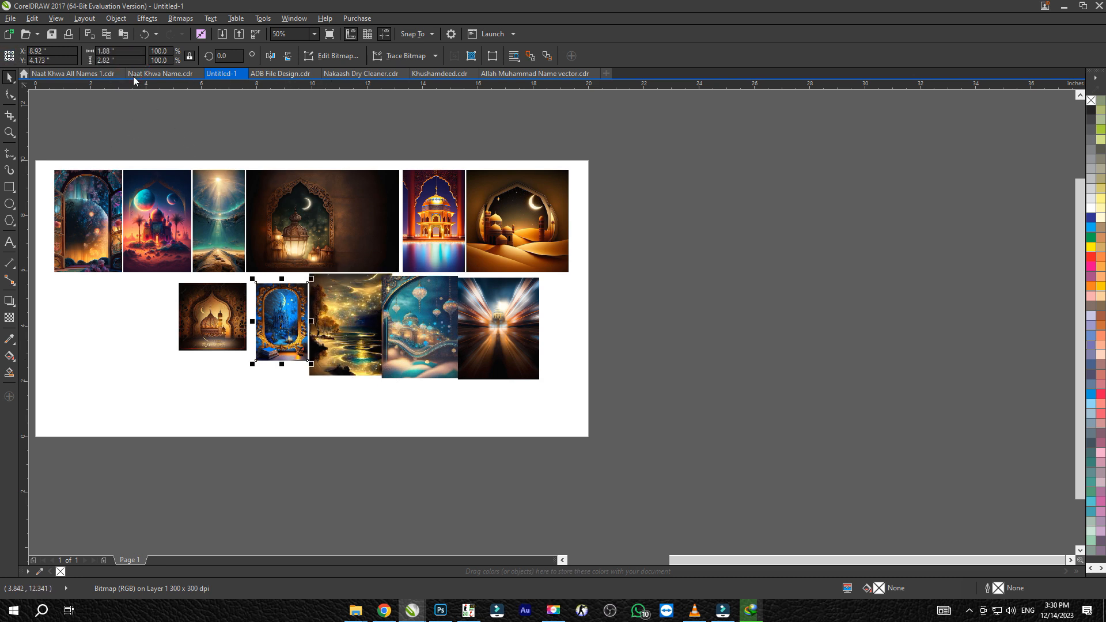
key("Return")
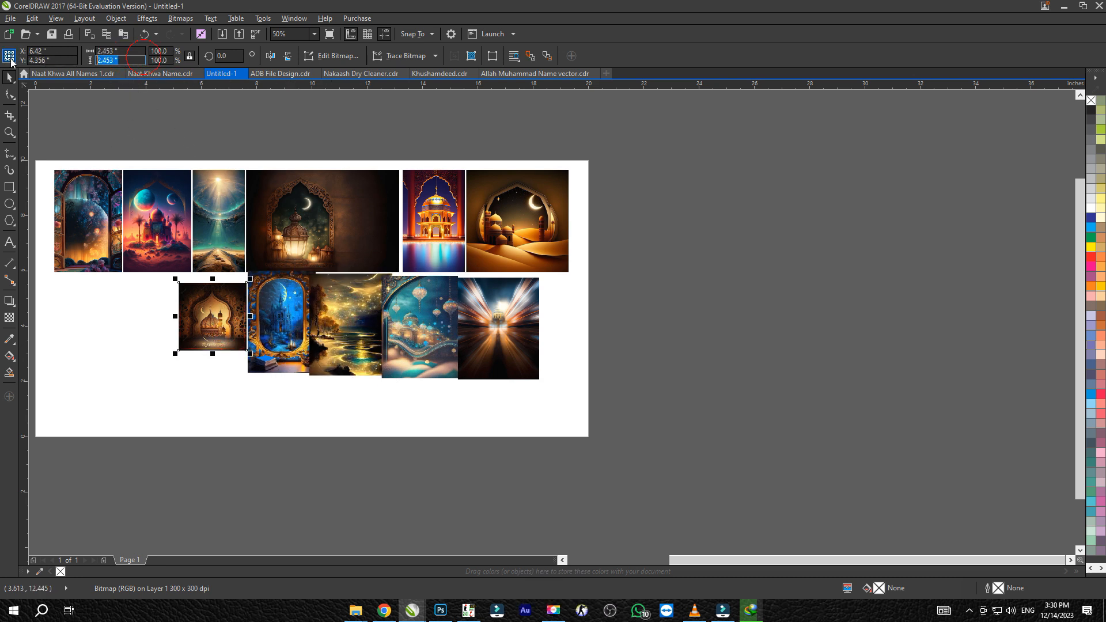
type("3.7")
key("Return")
Right-align the light-burst image with the crescent desert image and top-align the images of the lower row
left_click(472, 310)
left_click(490, 253, "shift")
key("r")
left_click(472, 306)
left_click_drag(436, 305, 464, 316)
left_click_drag(649, 256, 28, 403)
key("t")
left_click_drag(471, 286, 472, 301)
left_click(651, 309)
Space the lower row's images side by side with narrow gaps between them
left_click(405, 303)
scroll(428, 312, "up", 1)
left_click_drag(361, 312, 388, 315)
left_click_drag(388, 315, 624, 322)
left_click_drag(419, 334, 429, 335)
left_click_drag(311, 333, 282, 333)
scroll(420, 369, "down", 2)
left_click(751, 332)
Import the six images from the string-lights picture to the planet arch picture in the Background folder into the drawing
key("alt+Tab")
key("alt+Tab")
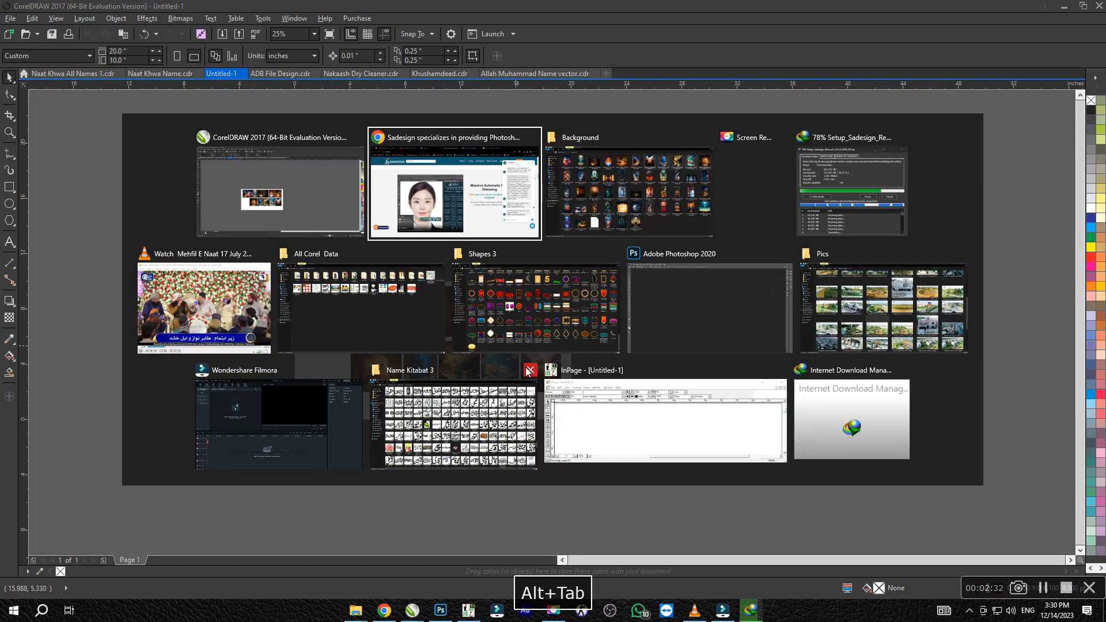
left_click(154, 196)
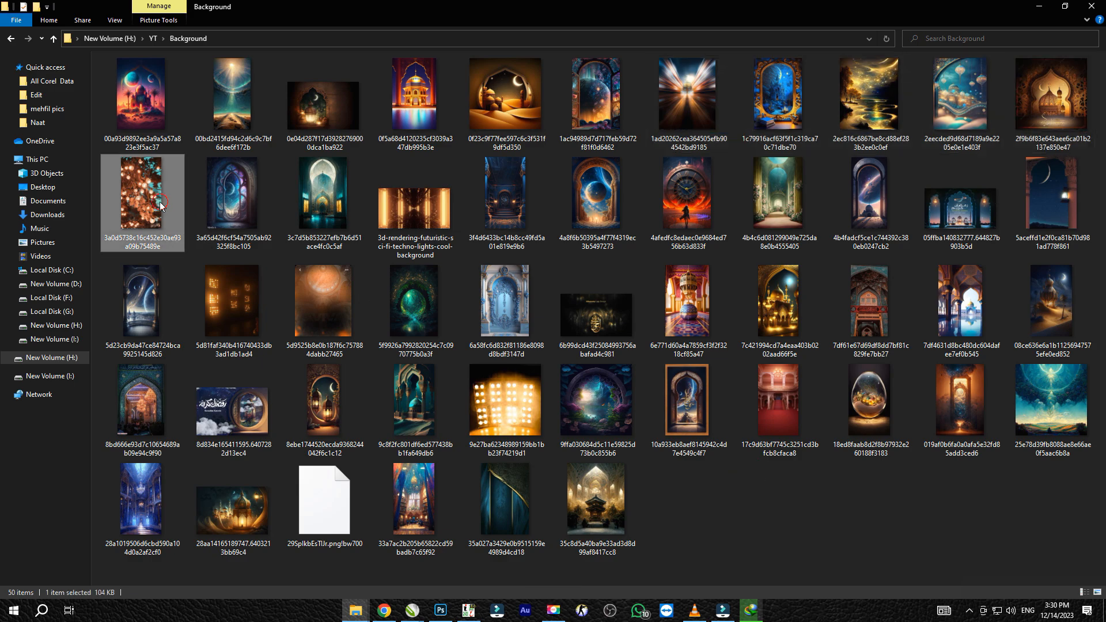
left_click(607, 223, "shift")
left_click_drag(576, 191, 905, 406)
key("alt+Tab")
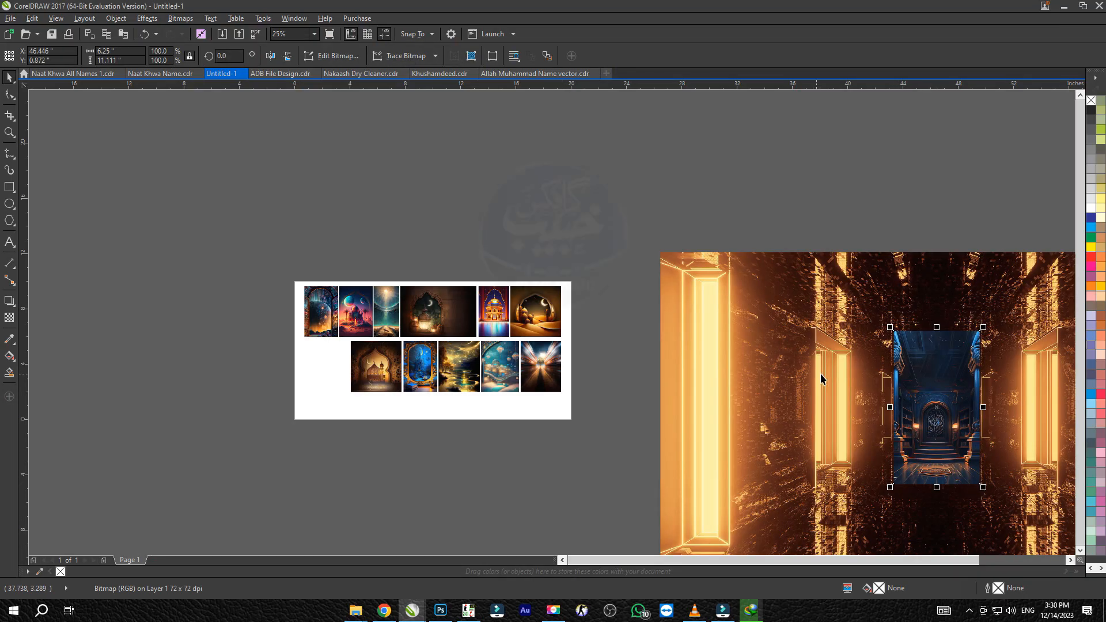
Move the golden corridor and blue hall images apart from the stack of newly imported images
scroll(800, 372, "down", 1)
left_click_drag(455, 329, 626, 328)
scroll(605, 299, "up", 1)
left_click_drag(570, 289, 470, 259)
scroll(352, 259, "down", 1)
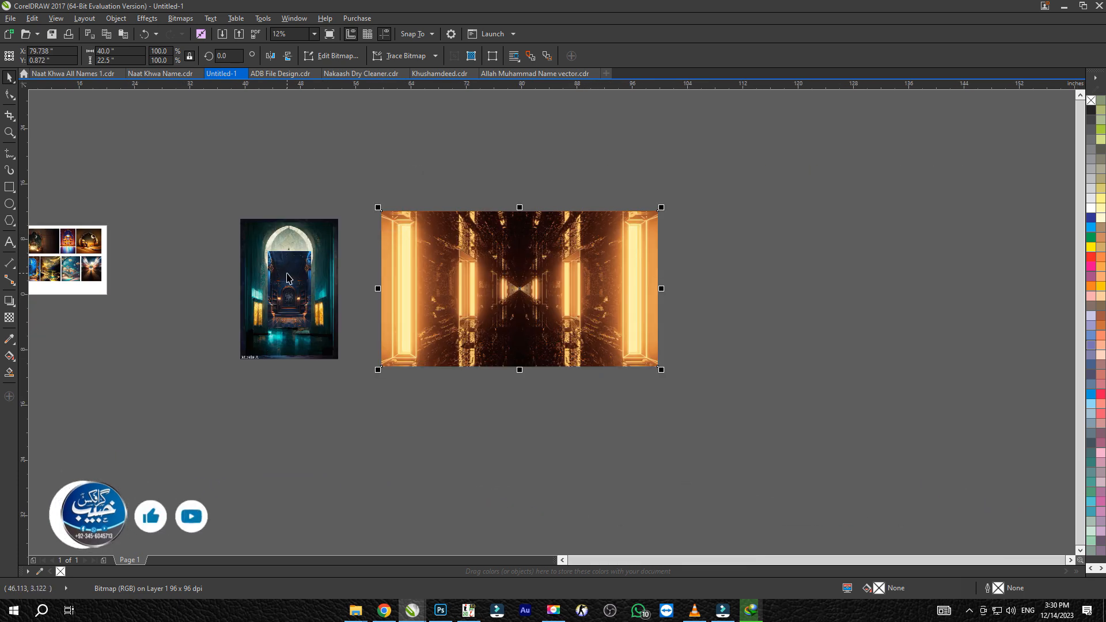
left_click_drag(213, 272, 199, 271)
left_click_drag(285, 277, 424, 297)
key("ctrl+z")
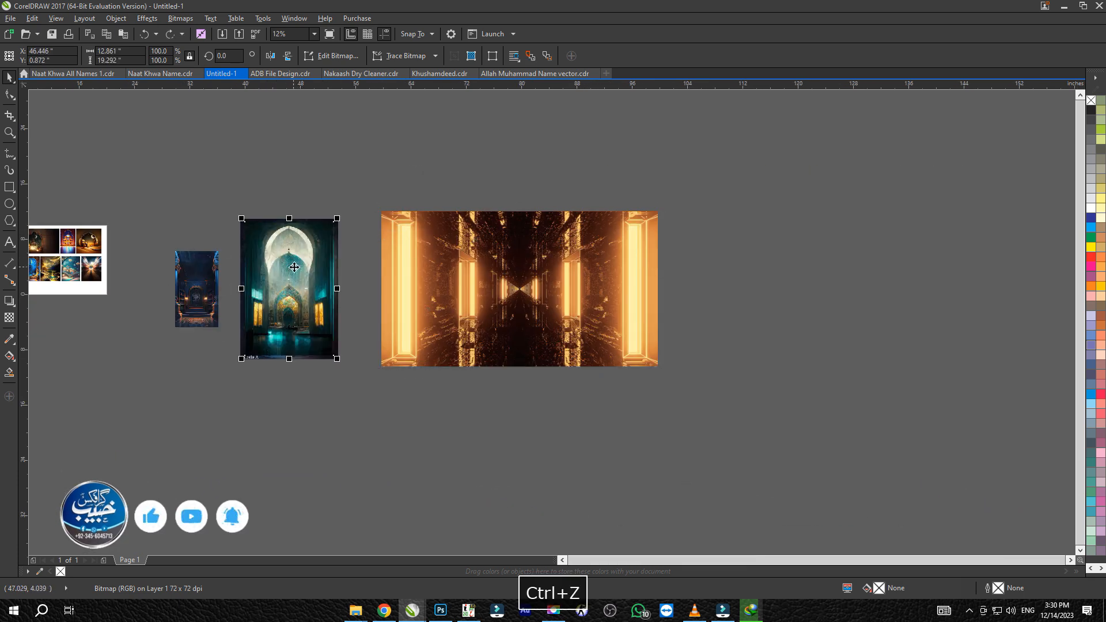
Spread the purple window and green hall images out below the golden corridor and shrink both beside the planet arch
left_click_drag(360, 181, 385, 197)
left_click_drag(320, 238, 401, 442)
left_click(393, 439)
left_click(293, 442, "shift")
key("ctrl+r")
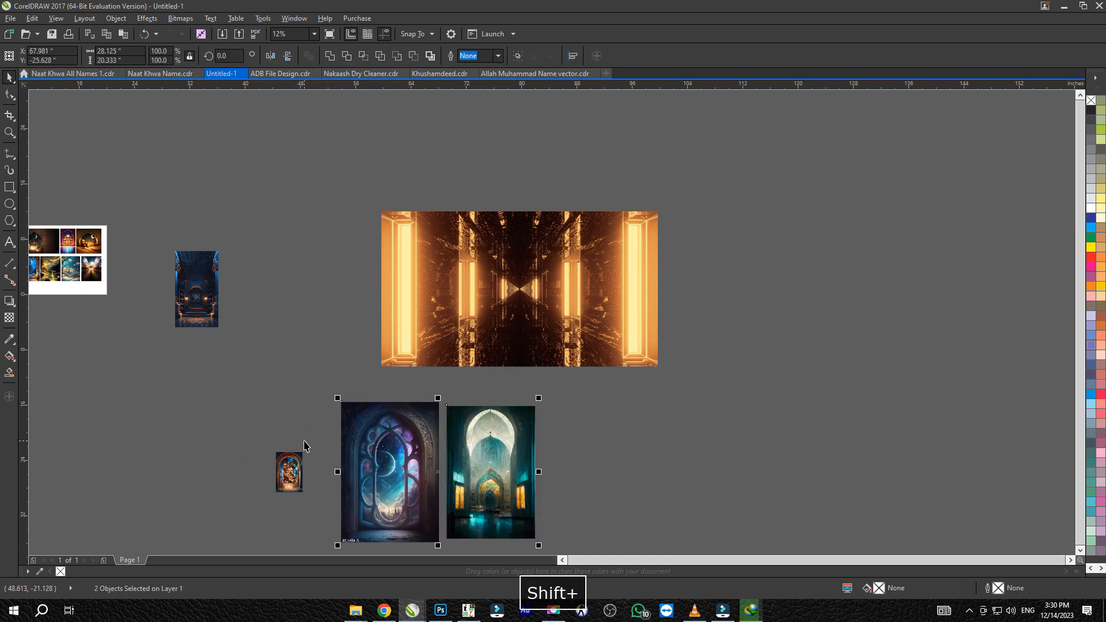
left_click_drag(338, 399, 413, 460)
left_click_drag(326, 473, 320, 468)
Move the blue hall and golden corridor images down next to the green hall image, shrinking the corridor
left_click_drag(190, 298, 467, 538)
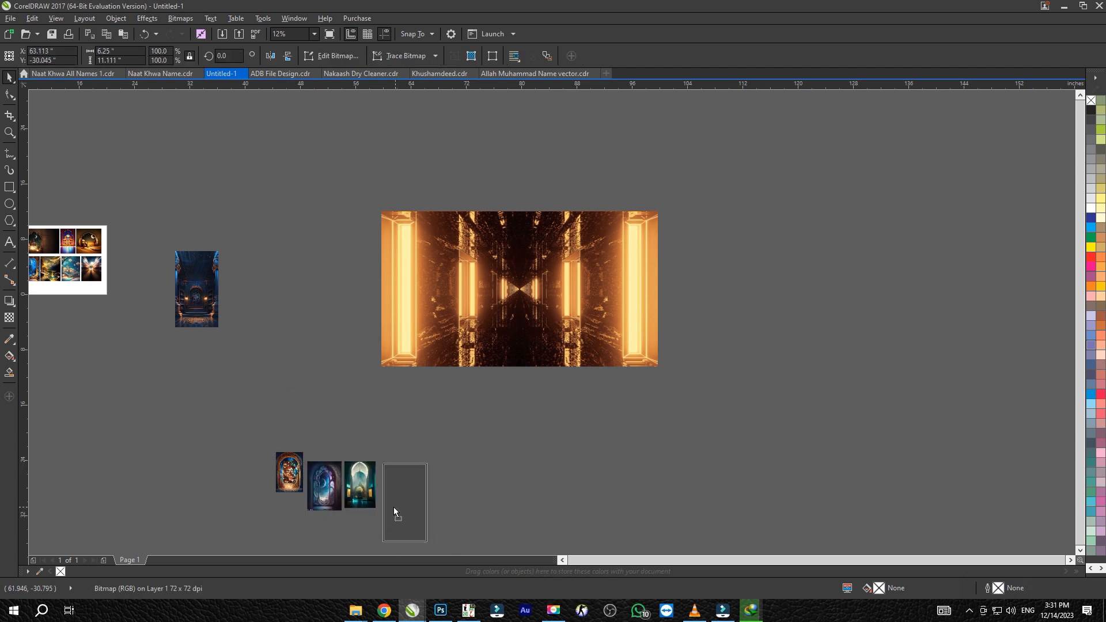
left_click_drag(396, 507, 397, 508)
left_click_drag(476, 322, 571, 474)
left_click_drag(753, 363, 605, 446)
Arrange the purple window, green hall, blue hall and golden corridor images in a row and top-align them
scroll(555, 482, "up", 2)
left_click_drag(839, 337, 663, 410)
left_click(559, 377, "shift")
key("e")
left_click(731, 351)
left_click_drag(762, 267, 646, 348)
left_click(594, 348, "shift")
key("t")
Try to right-align the newly imported images with one another
left_click(624, 288)
left_click(624, 317)
left_click(563, 320, "shift")
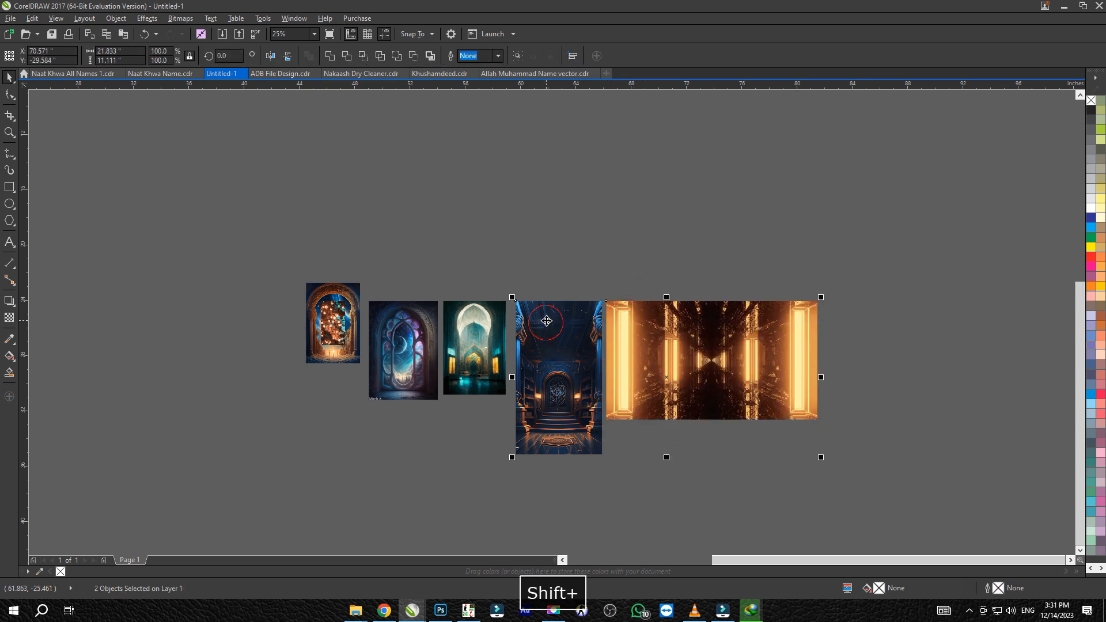
left_click_drag(564, 320, 558, 320)
key("r")
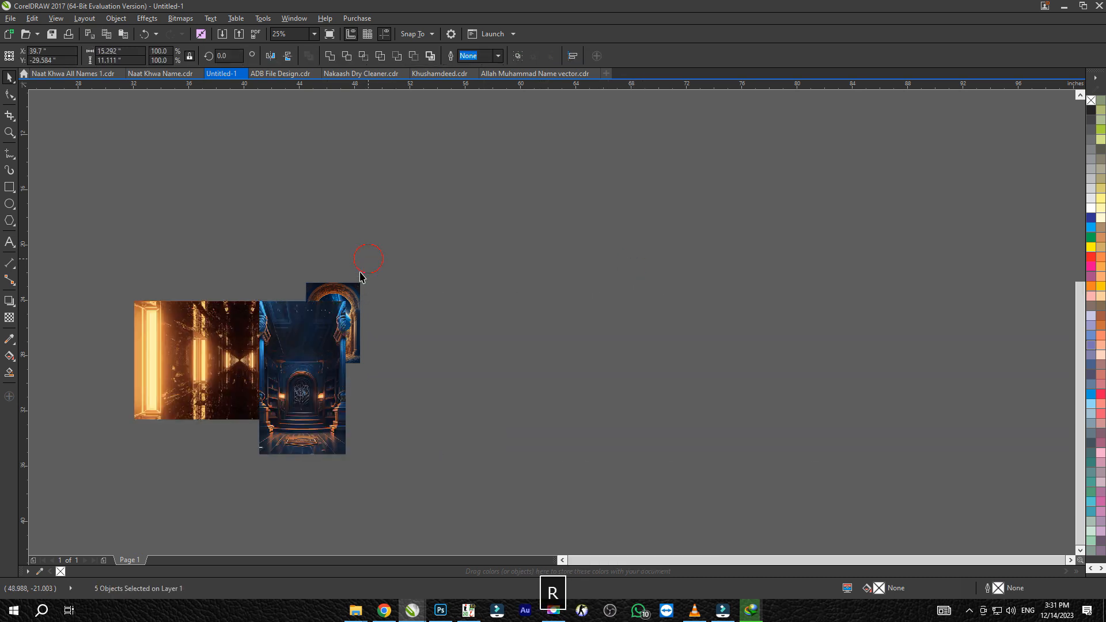
left_click(371, 262)
key("ctrl+z")
Move the string-lights image out beside the planet arch image, top-align the two and enlarge the string-lights image
scroll(360, 319, "up", 1)
left_click_drag(487, 321, 402, 325)
left_click(469, 317, "shift")
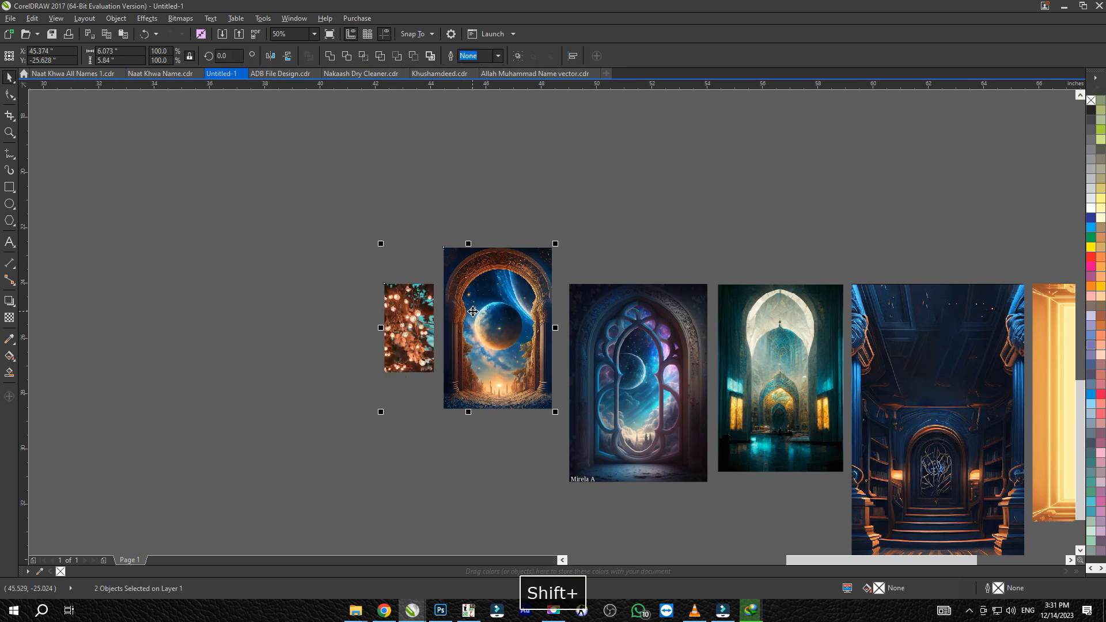
key("ctrl+r")
key("t")
left_click_drag(399, 213, 230, 390)
left_click_drag(292, 340, 245, 410)
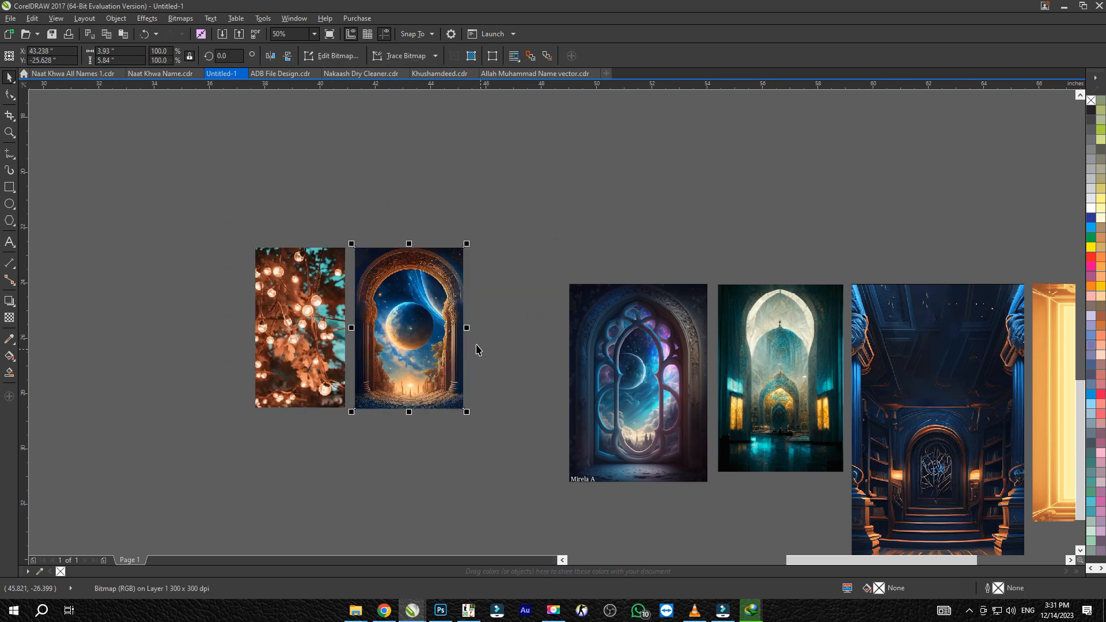
Set the heights of the string-lights, purple window and green hall images to 5.84 inches
type("5.84")
key("Return")
type("5.84")
key("Return")
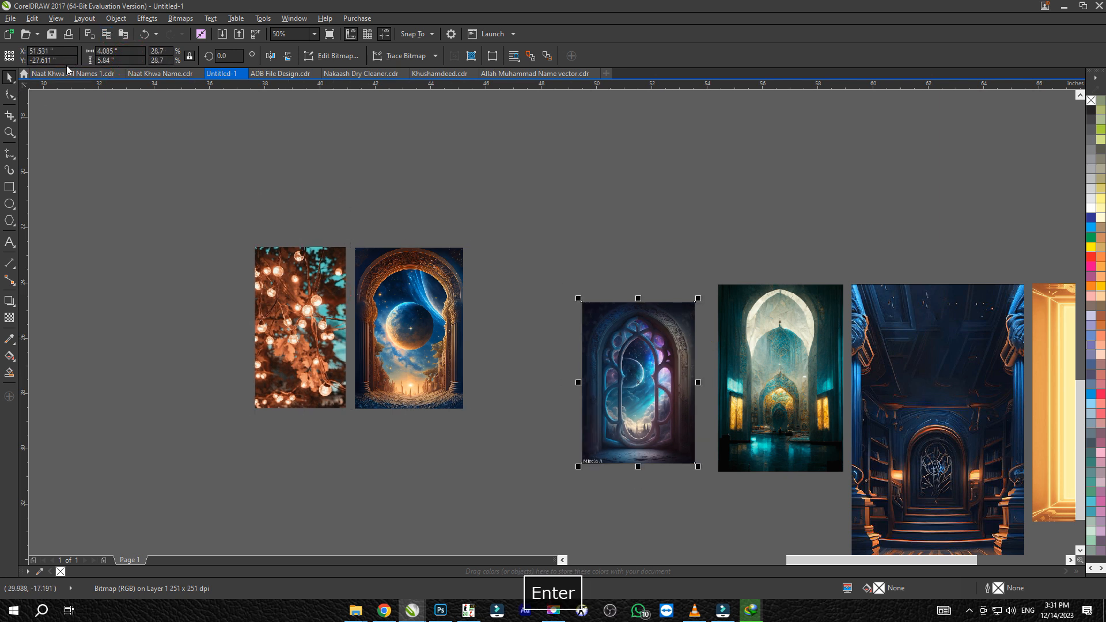
left_click(767, 323)
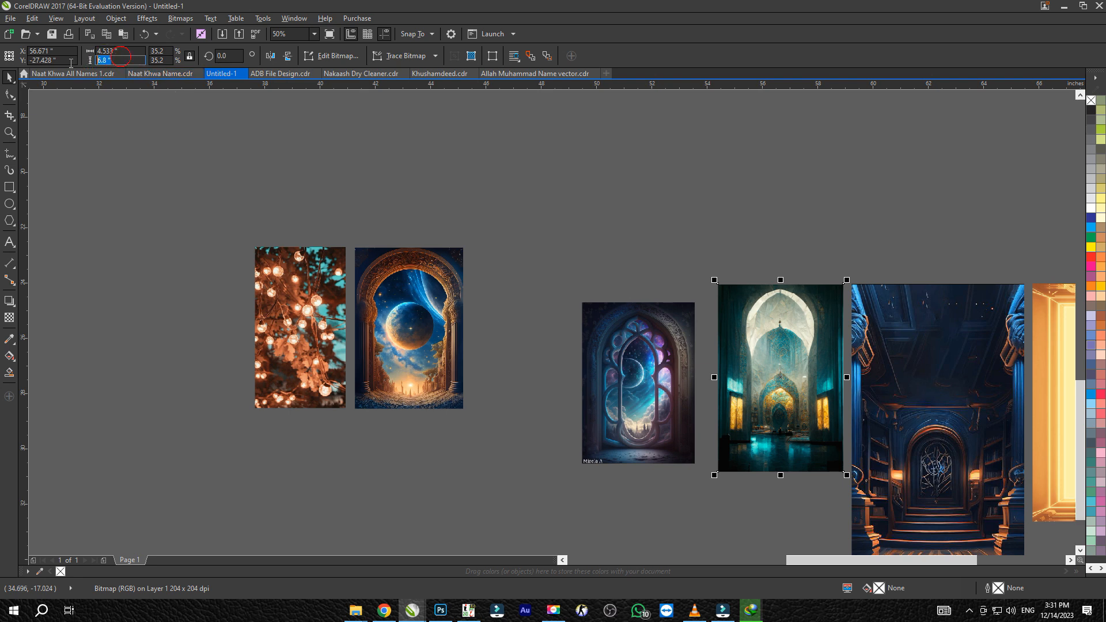
type("5.84")
key("Return")
Set the heights of the blue hall and golden corridor images to 5.84 inches
left_click_drag(131, 60, 8, 63)
type("5.84")
key("Return")
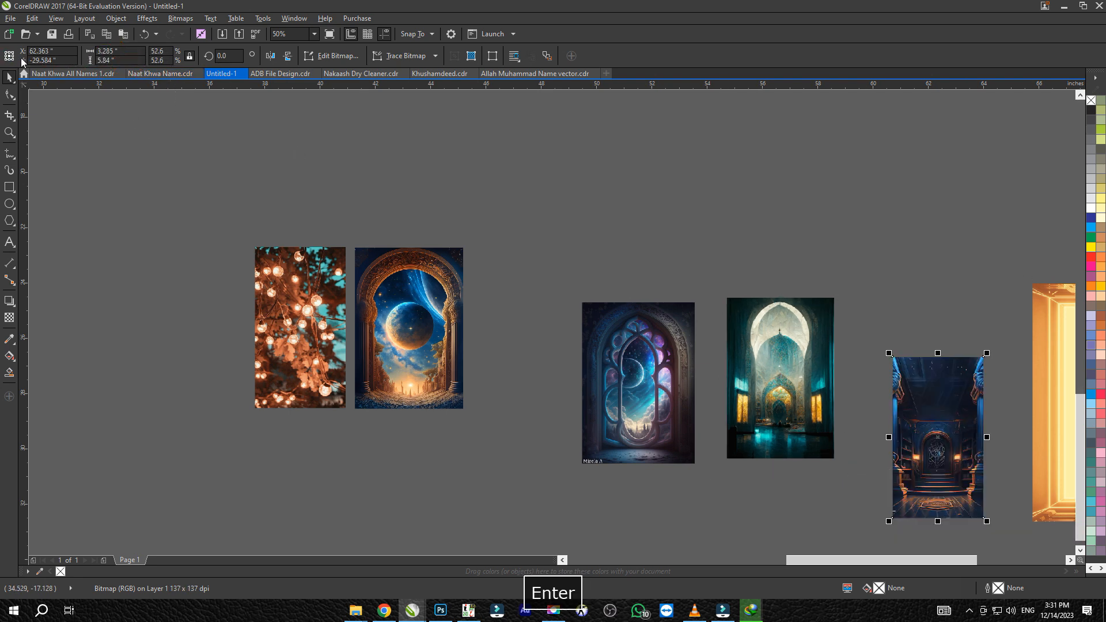
left_click_drag(996, 353, 576, 288)
left_click(658, 307)
left_click_drag(139, 62, 10, 64)
type("5.84")
key("Return")
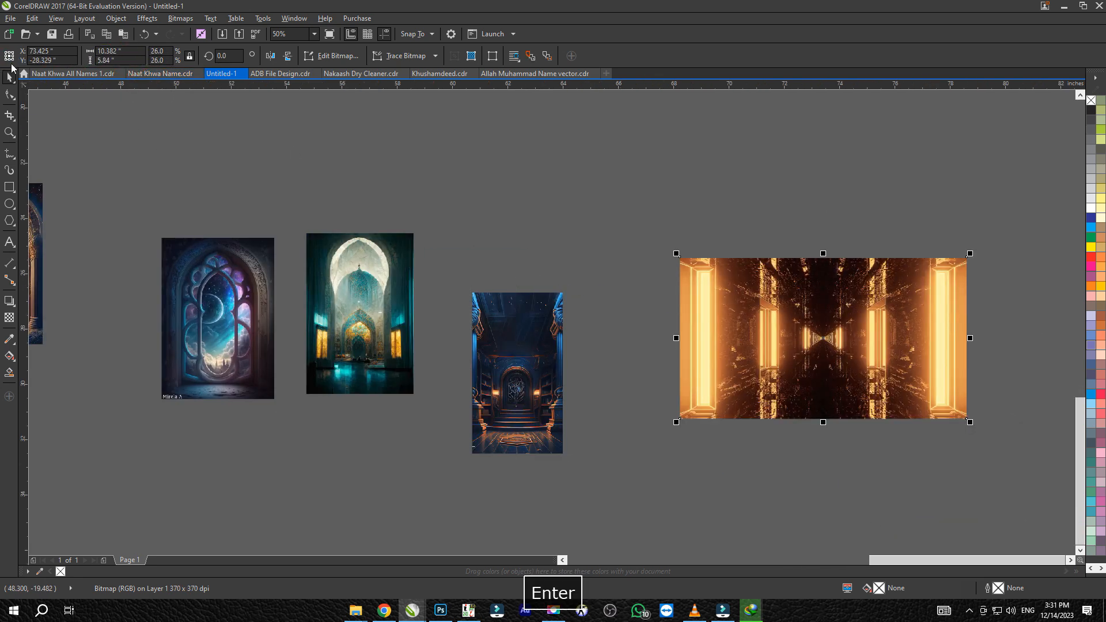
Top-align the six newly imported images, from the string lights to the golden corridor, into one row
scroll(705, 327, "up", 1)
scroll(882, 253, "down", 2)
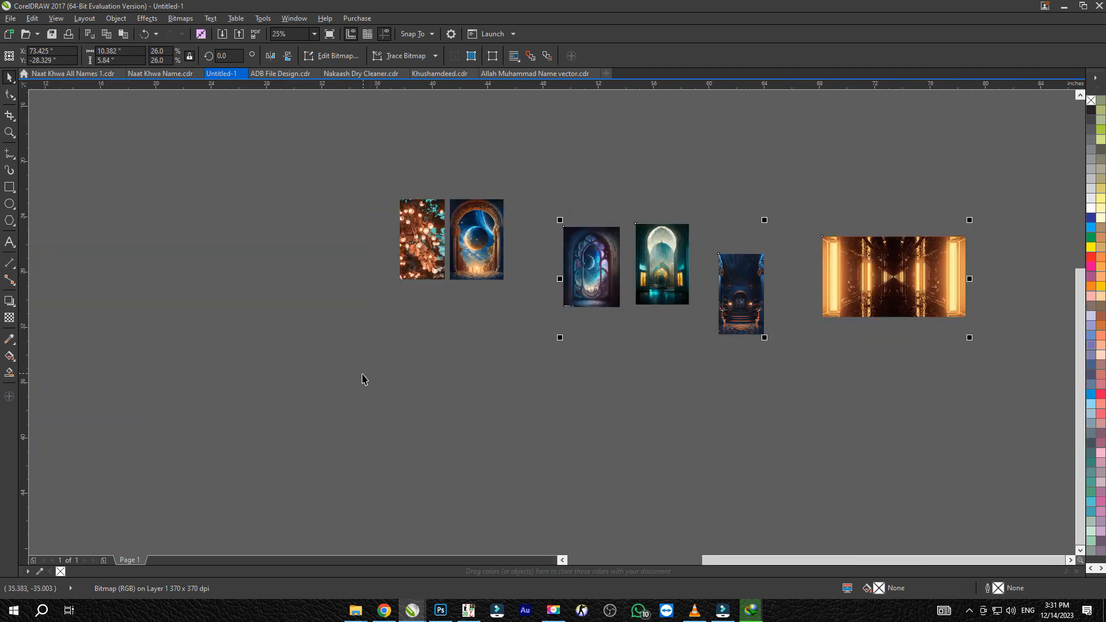
left_click_drag(362, 374, 942, 195)
key("t")
left_click(875, 285)
left_click(746, 245, "shift")
key("t")
left_click(864, 171)
Slide the golden corridor, blue hall, green hall and purple window images over so the row's images sit side by side
left_click_drag(869, 203, 742, 215)
scroll(699, 227, "up", 1)
left_click(802, 222, "shift")
left_click(593, 244, "shift")
left_click_drag(593, 245, 568, 240)
left_click(468, 231, "shift")
left_click_drag(466, 231, 345, 231)
left_click(263, 230, "shift")
left_click_drag(264, 230, 256, 229)
scroll(427, 245, "down", 2)
Place the six-image row beneath the page's second row, scaled to about 18.85 by 3.75 inches, and ungroup it
left_click_drag(605, 187, 254, 315)
left_click_drag(292, 323, 803, 437)
scroll(800, 431, "down", 1)
left_click_drag(843, 404, 719, 324)
scroll(718, 324, "up", 5)
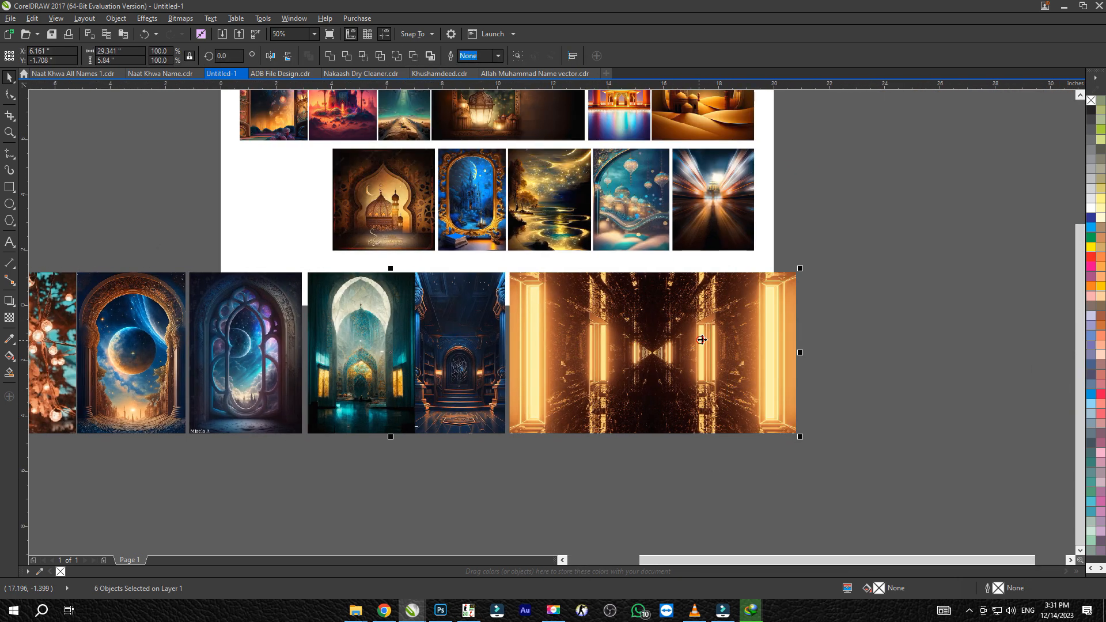
scroll(681, 321, "down", 2)
left_click_drag(310, 375, 450, 391)
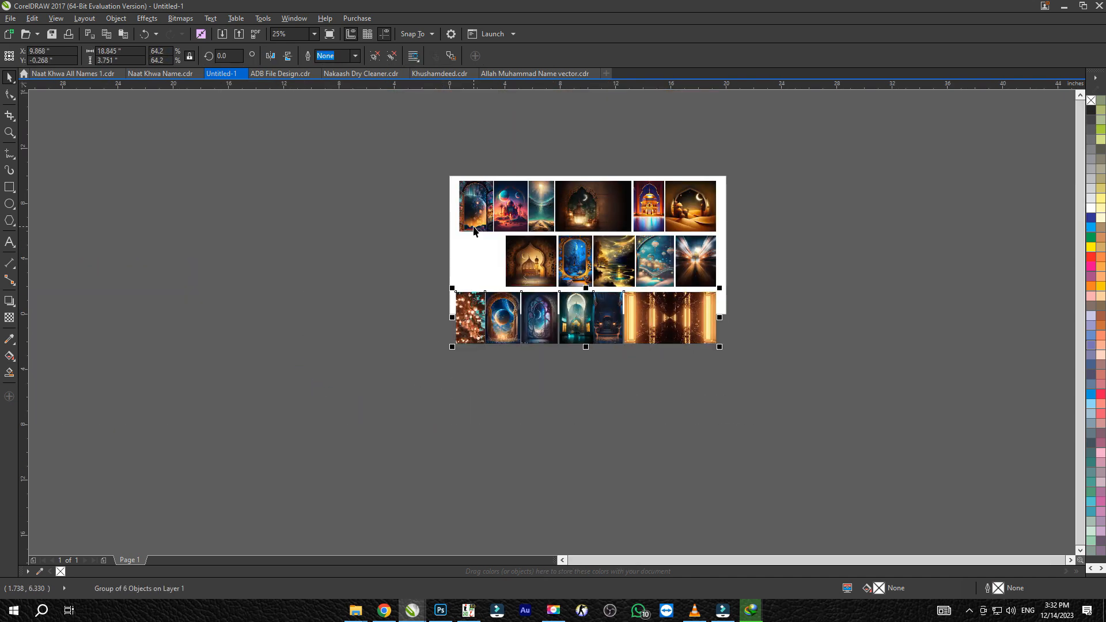
key("ctrl+u")
Import the red clock image from the Background folder and set its height to 3.7 inches
key("alt+Tab")
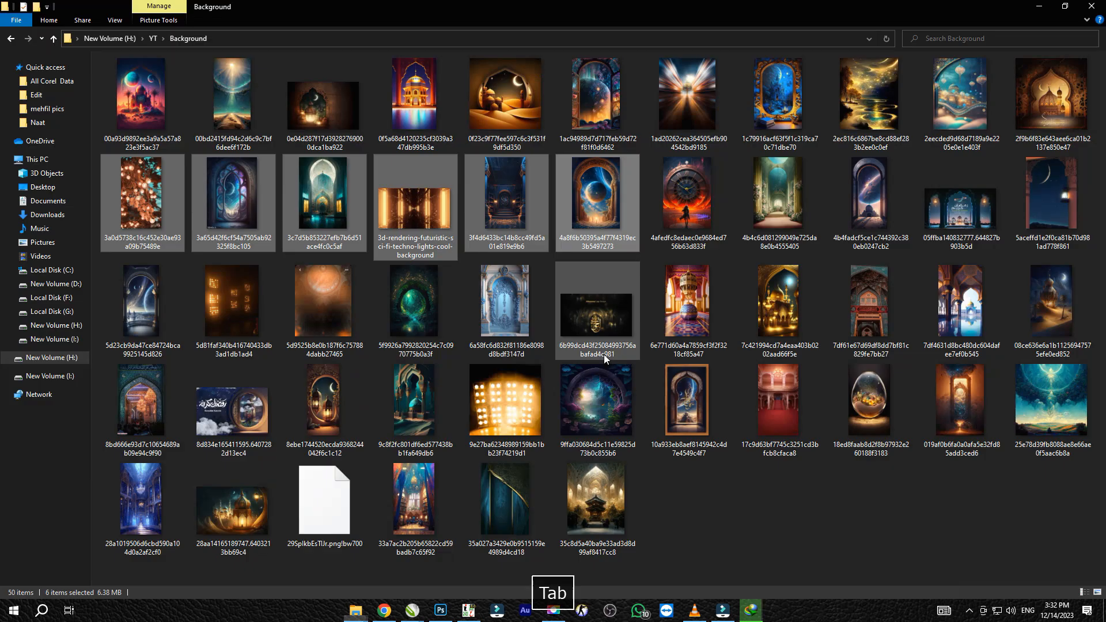
left_click_drag(695, 214, 198, 162)
key("alt+Tab")
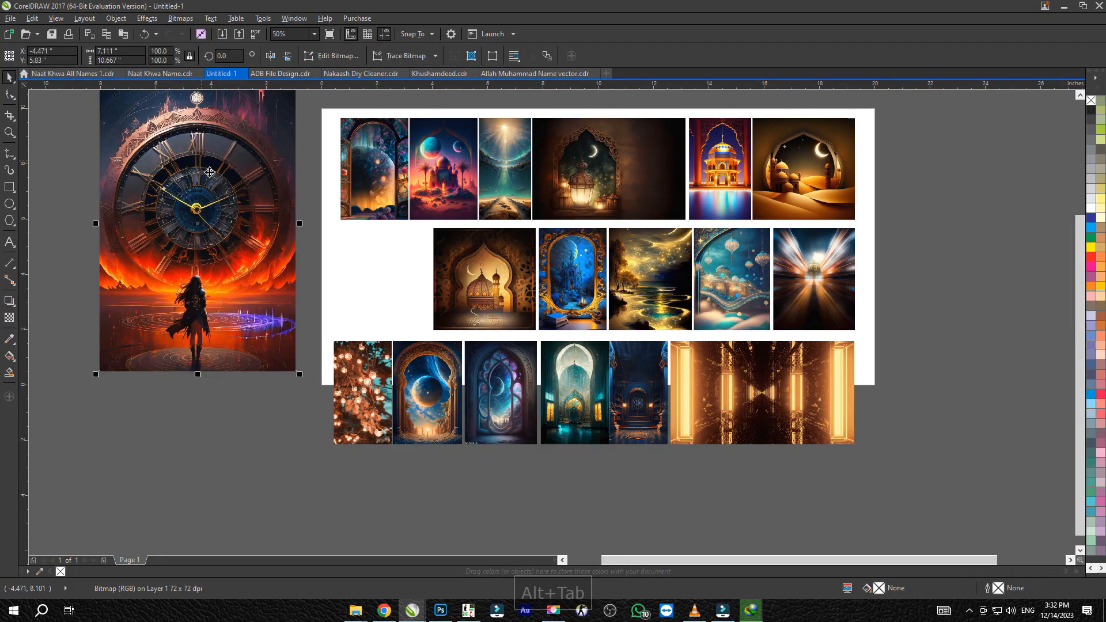
left_click_drag(301, 375, 260, 316)
key("ctrl+r")
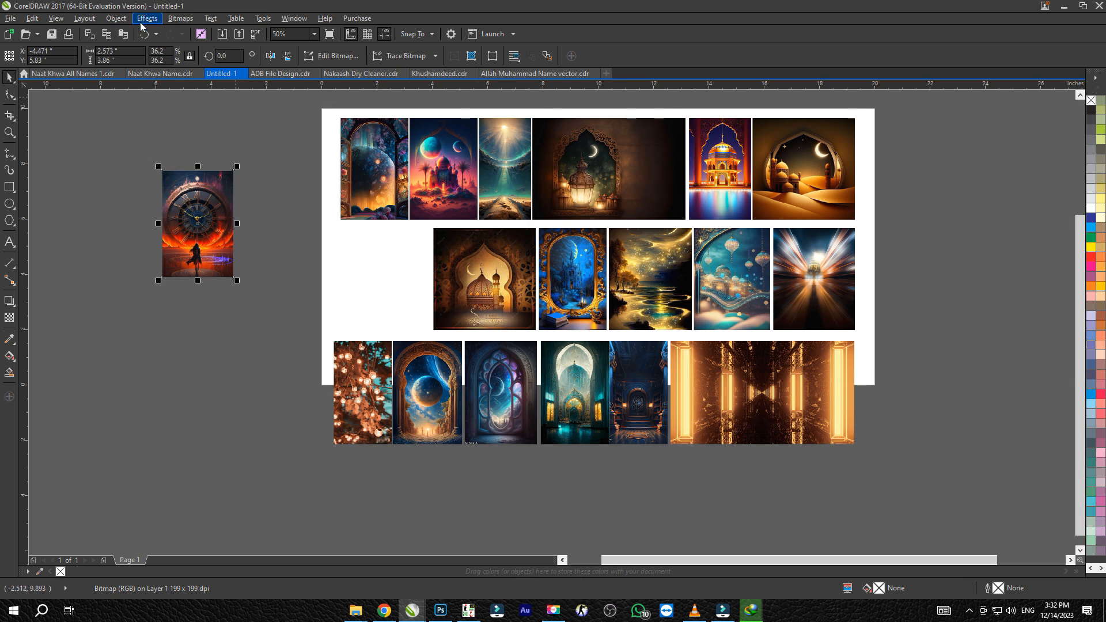
type("3.7")
key("Return")
Place the clock image at the start of the second row, left-align it with the first row and distribute the second row's images horizontally
left_click_drag(192, 187, 375, 252)
left_click(369, 199, "shift")
key("l")
left_click(253, 230)
key("F4")
left_click(438, 254)
left_click_drag(959, 242, 250, 396)
key("shift+e")
left_click(113, 363)
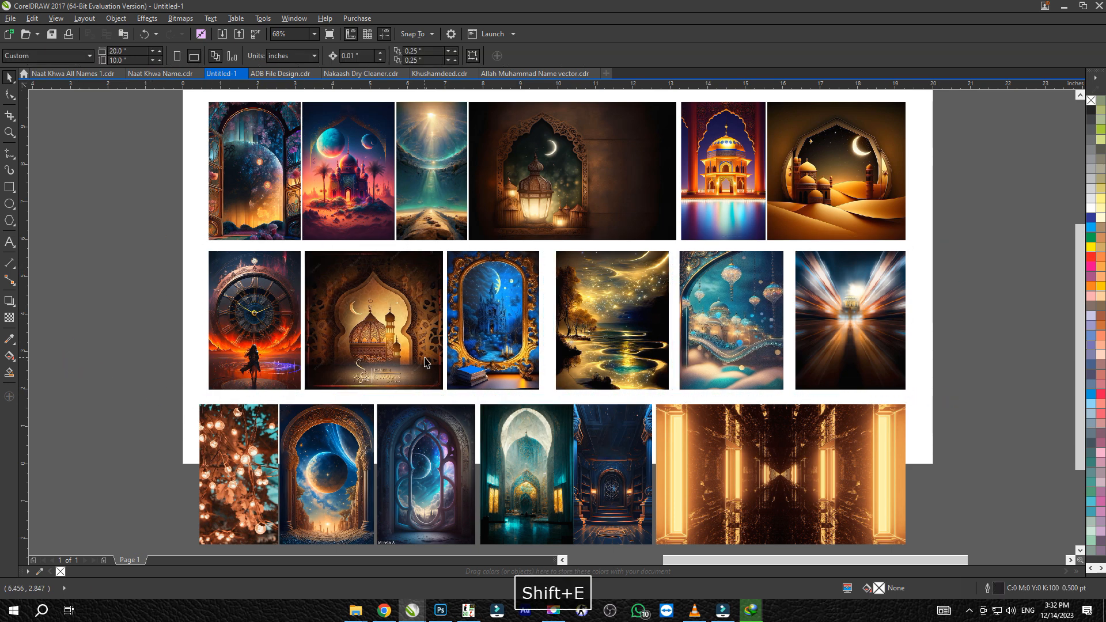
Import the 32 remaining files of the Background folder into the drawing, to the right of the page
key("F4")
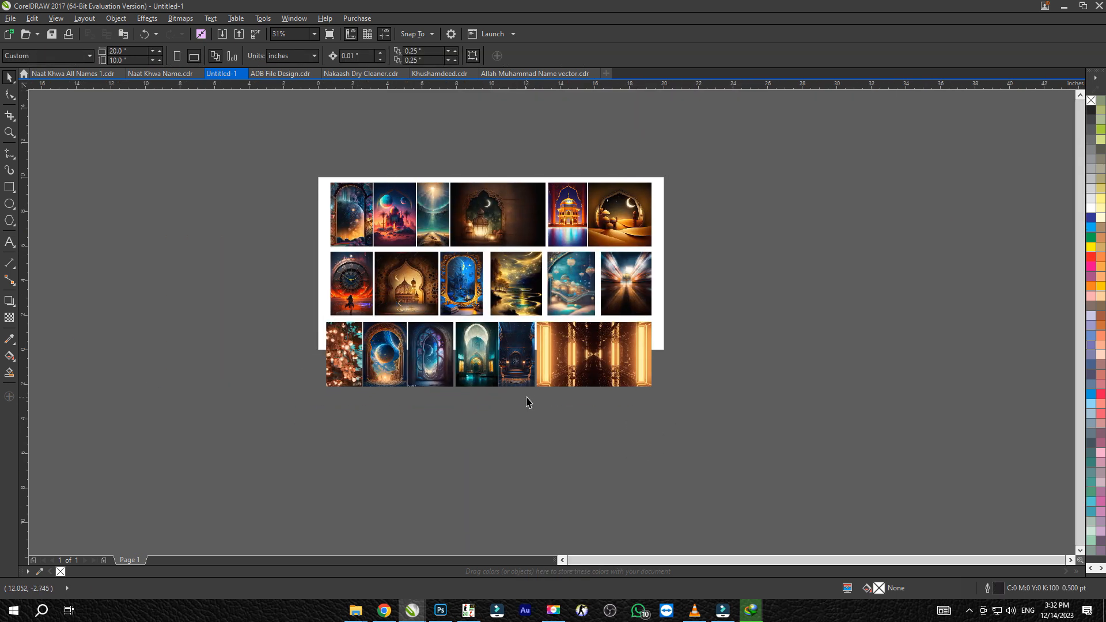
key("alt+Tab")
key("alt+Tab")
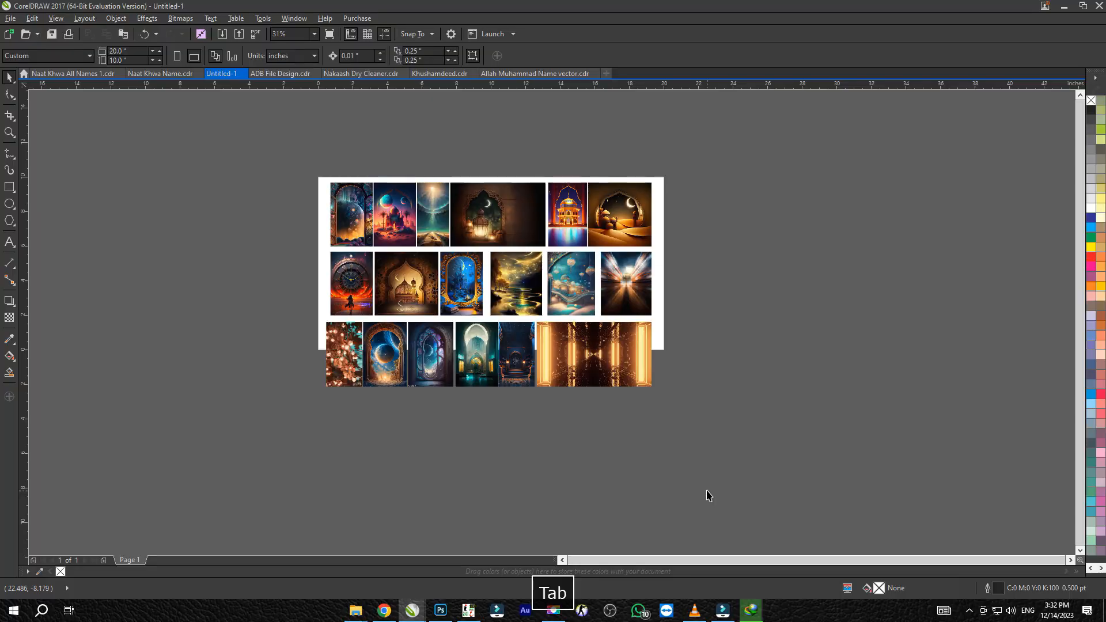
key("alt+Tab")
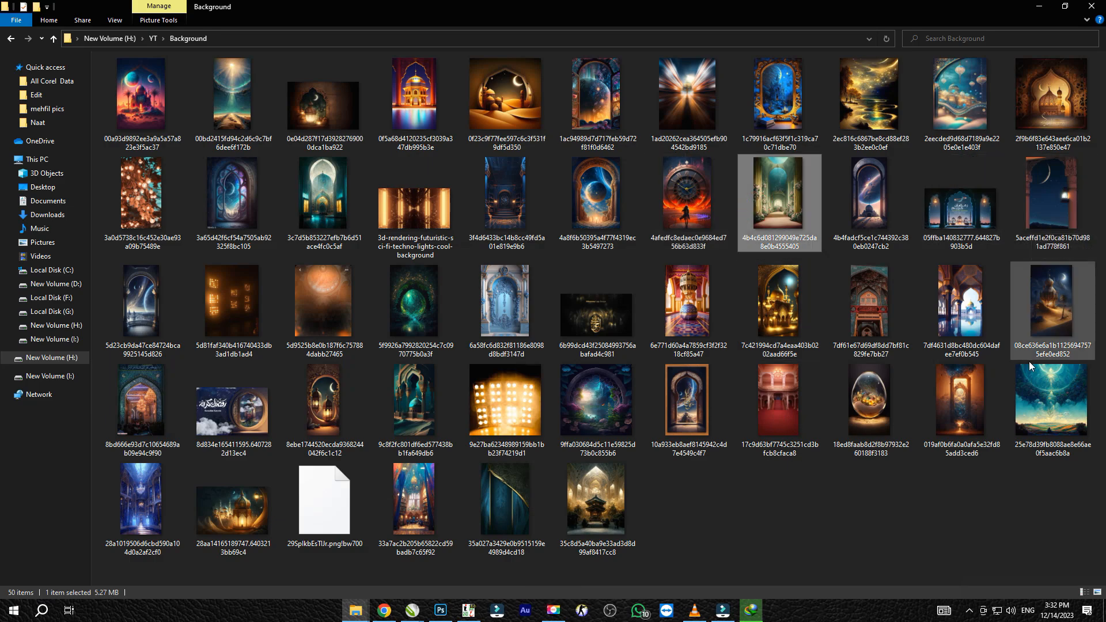
left_click(596, 515, "shift")
left_click_drag(745, 490, 744, 489)
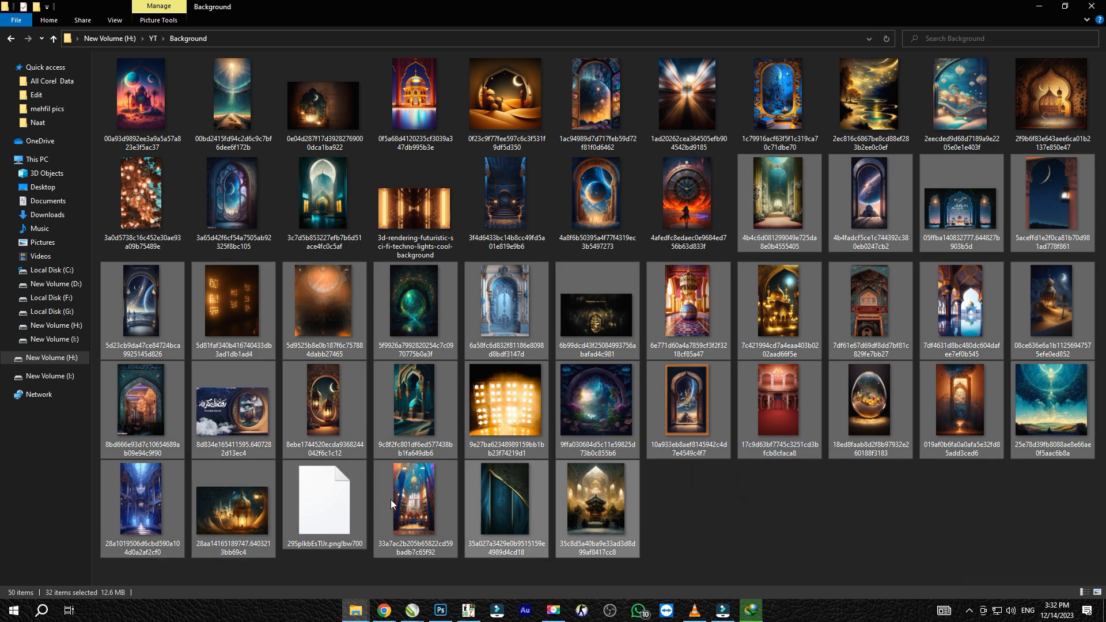
key("alt+Tab")
left_click_drag(447, 507, 1103, 515)
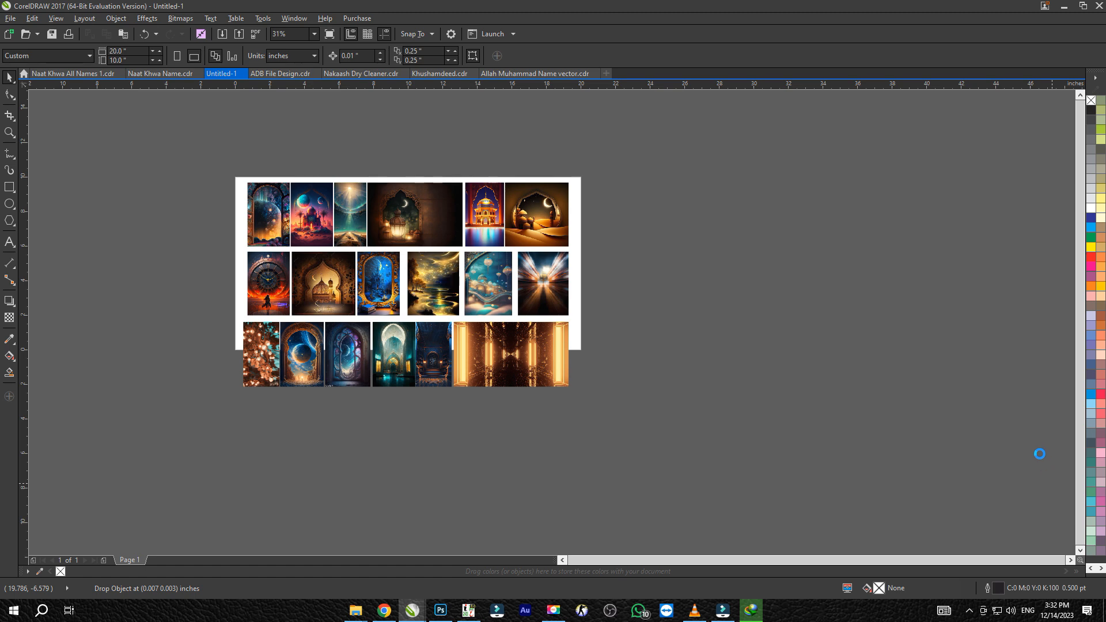
Try to spread out the stacked images by moving the top one aside and repeating the move
scroll(796, 377, "down", 2)
scroll(608, 360, "up", 2)
left_click_drag(617, 370, 746, 372)
left_click(673, 375, "shift")
key("ctrl+r")
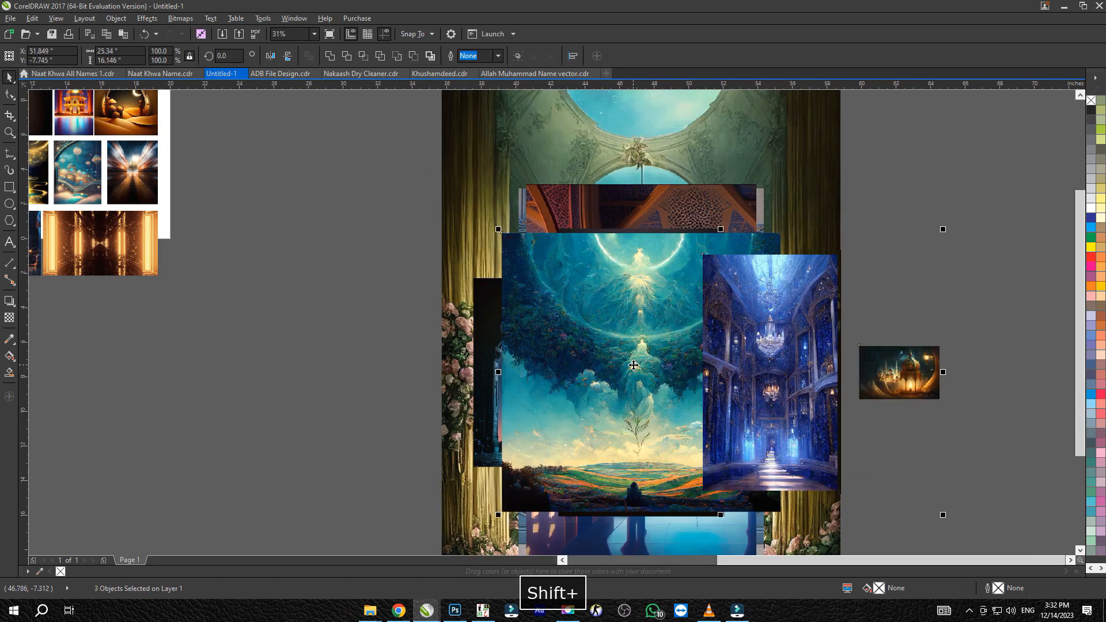
key("ctrl+r")
scroll(633, 365, "down", 1)
key("ctrl+z")
key("ctrl+z")
key("ctrl+z")
Move the top image out to the right of the stack and repeat the move, adding one more image each time, to form a spaced row
left_click(832, 371)
left_click_drag(619, 366, 861, 369)
left_click(660, 370, "shift")
key("ctrl+r")
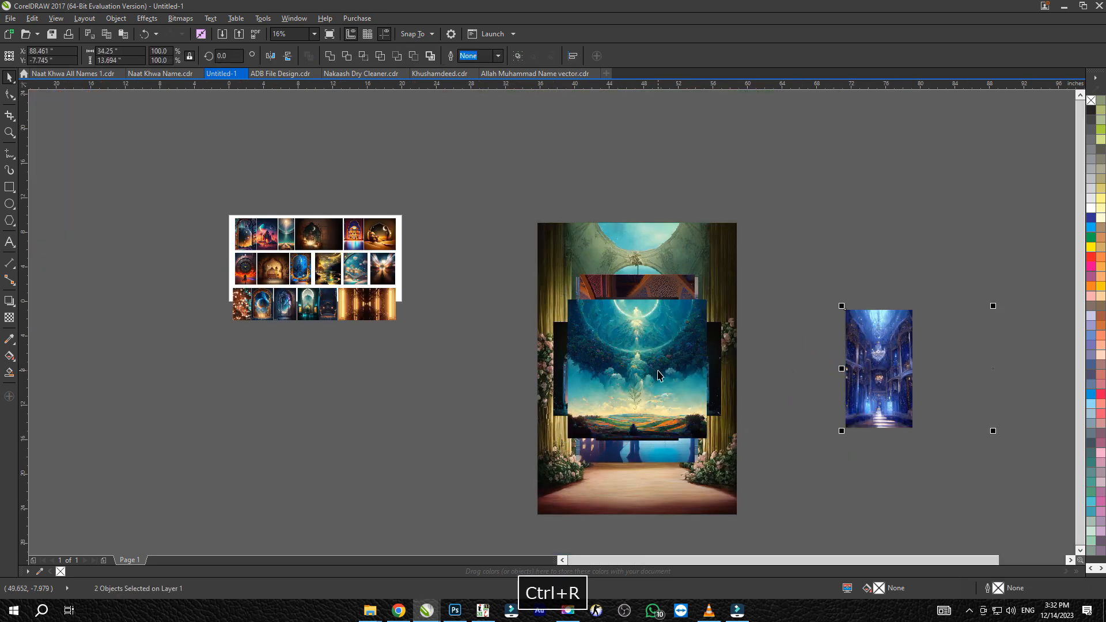
key("ctrl+r")
key("ctrl+r")
left_click(644, 371, "shift")
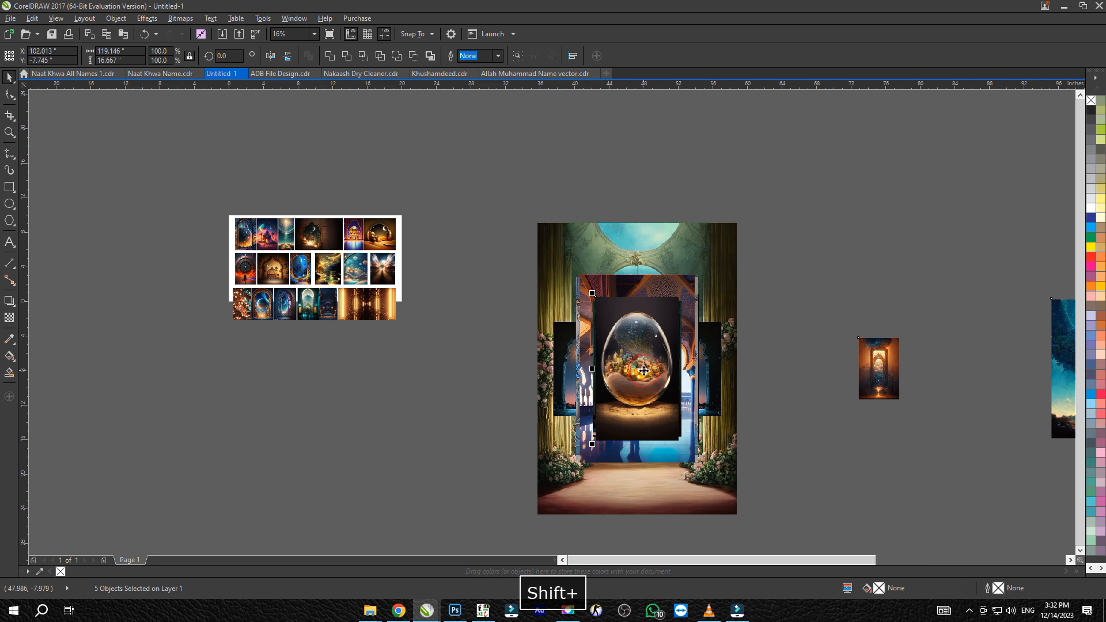
key("ctrl+r")
left_click(644, 371, "shift")
key("ctrl+r")
left_click(644, 371, "shift")
key("ctrl+r")
left_click(644, 371, "shift")
key("ctrl+r")
left_click(644, 371, "shift")
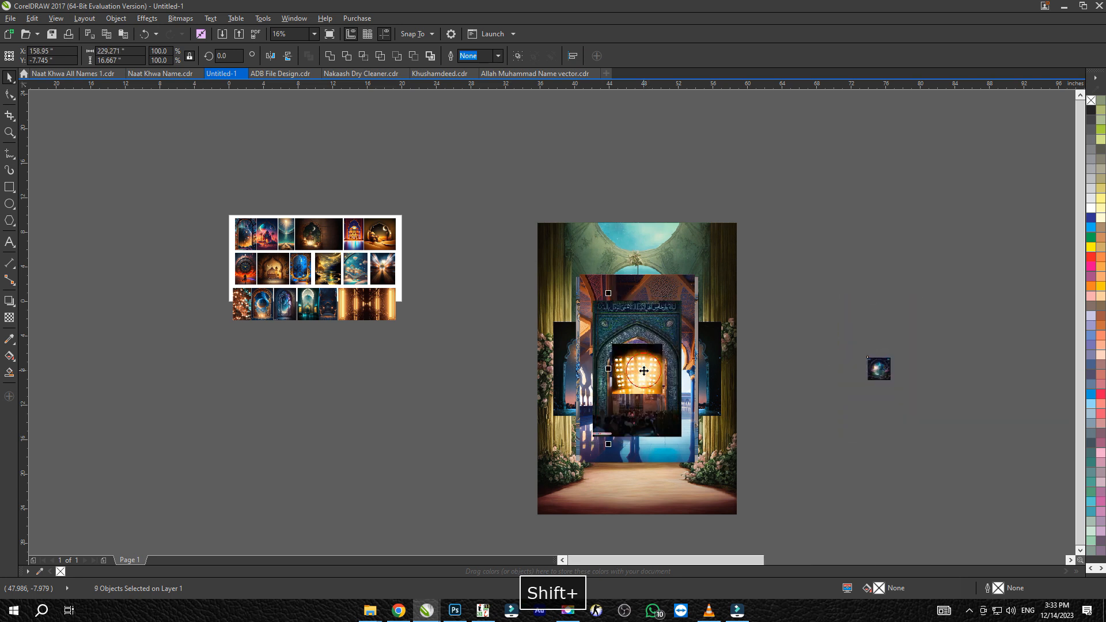
key("ctrl+r")
left_click(644, 371, "shift")
key("ctrl+r")
left_click(644, 371, "shift")
key("ctrl+r")
left_click(644, 371, "shift")
key("ctrl+r")
left_click(644, 371, "shift")
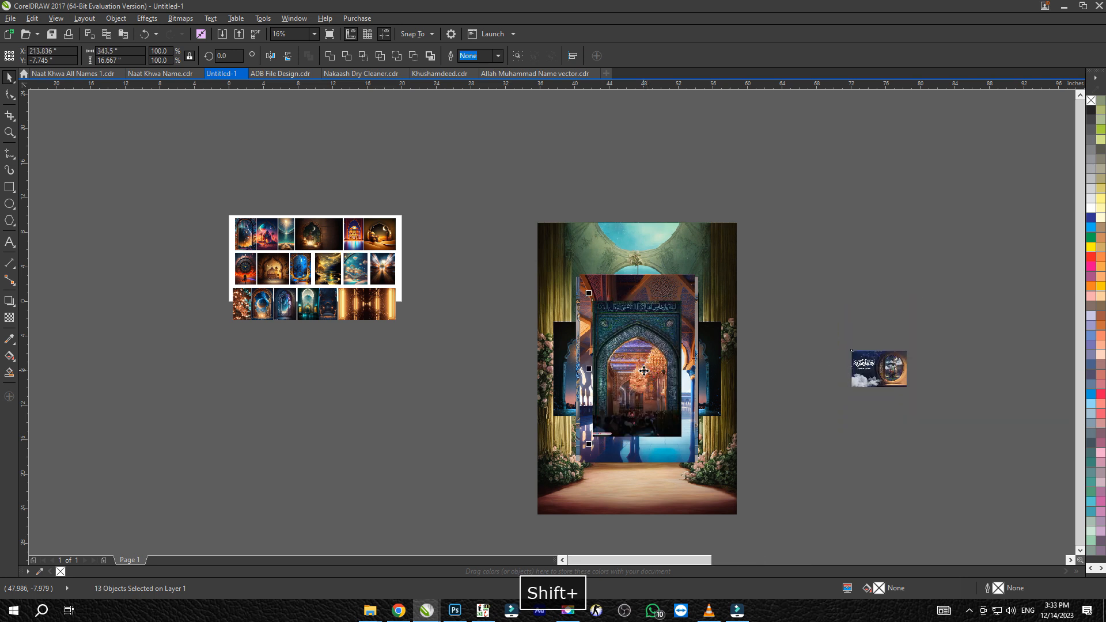
key("ctrl+r")
left_click(644, 371, "shift")
key("ctrl+r")
left_click(644, 371, "shift")
key("ctrl+r")
left_click(644, 371, "shift")
key("ctrl+r")
left_click(644, 371, "shift")
key("ctrl+r")
left_click(644, 371, "shift")
key("ctrl+r")
key("ctrl+r")
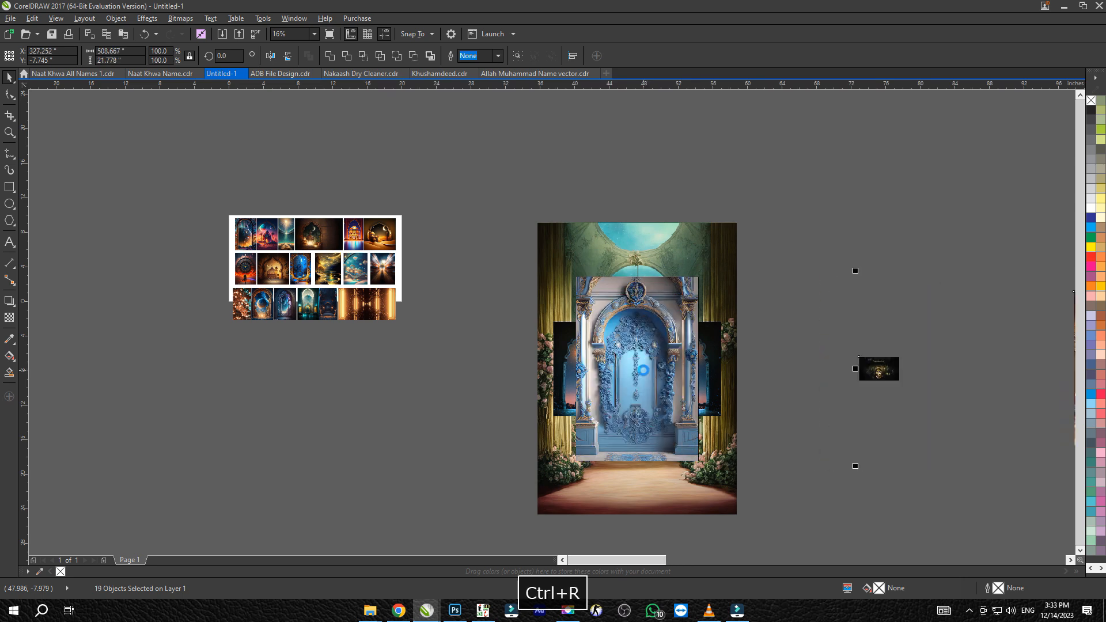
key("ctrl+r")
left_click(644, 371, "shift")
key("ctrl+r")
left_click(644, 371, "shift")
key("ctrl+r")
left_click(644, 371, "shift")
key("ctrl+r")
left_click(648, 372, "shift")
Move the nine images still stacked to a free area below the spread-out row
scroll(605, 301, "down", 2)
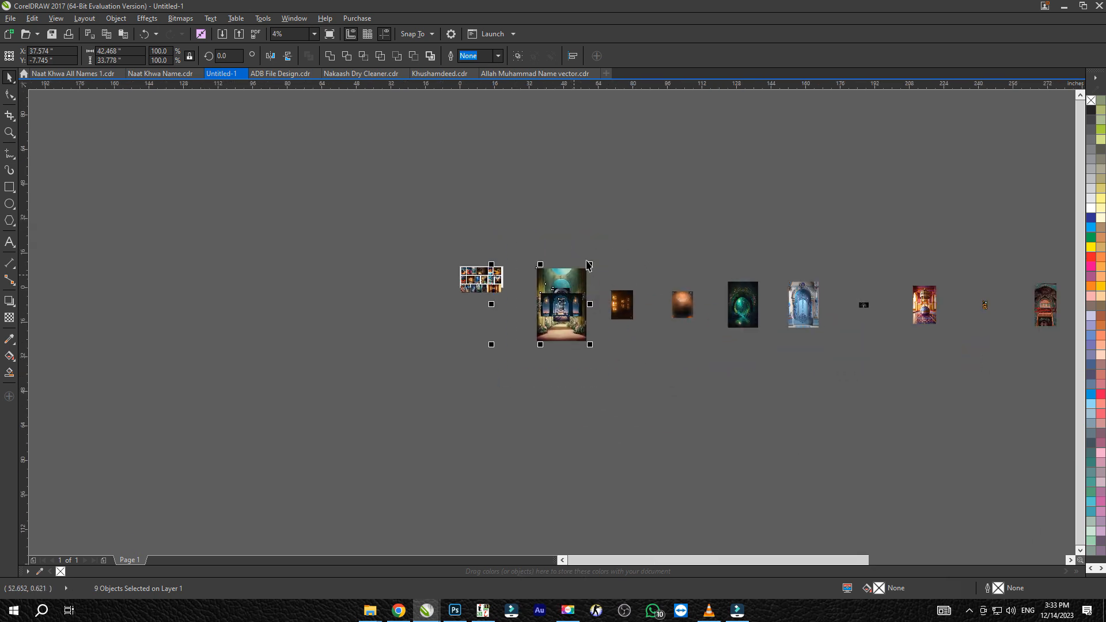
left_click_drag(521, 372, 520, 374)
left_click_drag(566, 302, 672, 405)
scroll(565, 380, "up", 2)
left_click(672, 381)
left_click(862, 395)
key("ctrl+z")
Spread the nine stacked images into a second row by shifting the top one right and repeating the move with each further image
left_click_drag(549, 395, 723, 395)
left_click(585, 400, "shift")
key("ctrl+r")
left_click(618, 403, "shift")
key("ctrl+r")
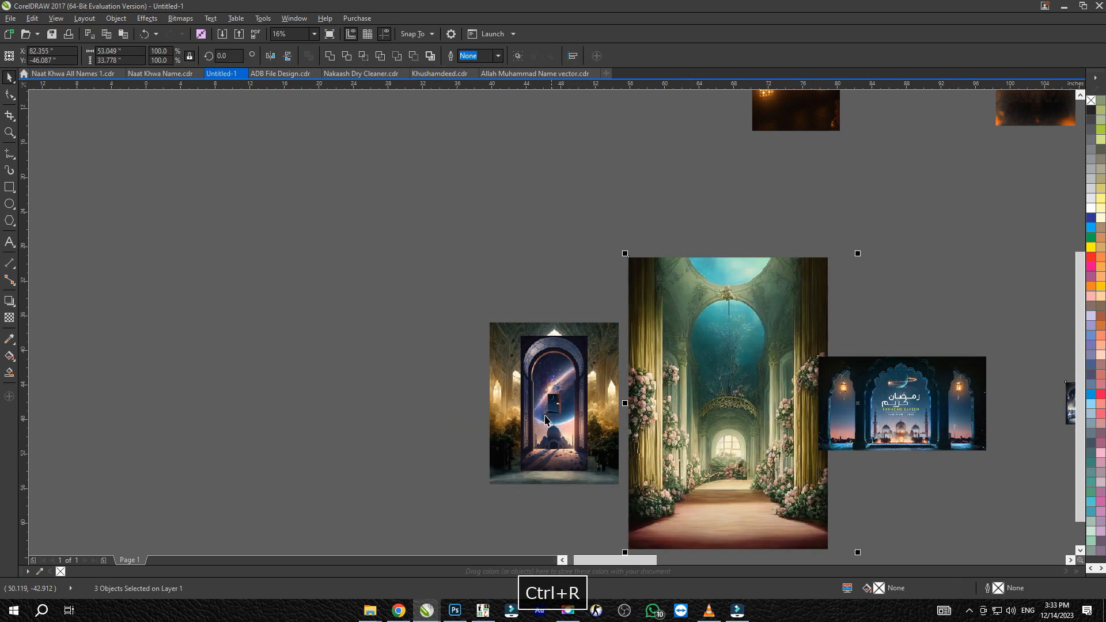
left_click(555, 406, "shift")
key("ctrl+r")
left_click(554, 402, "shift")
key("ctrl+r")
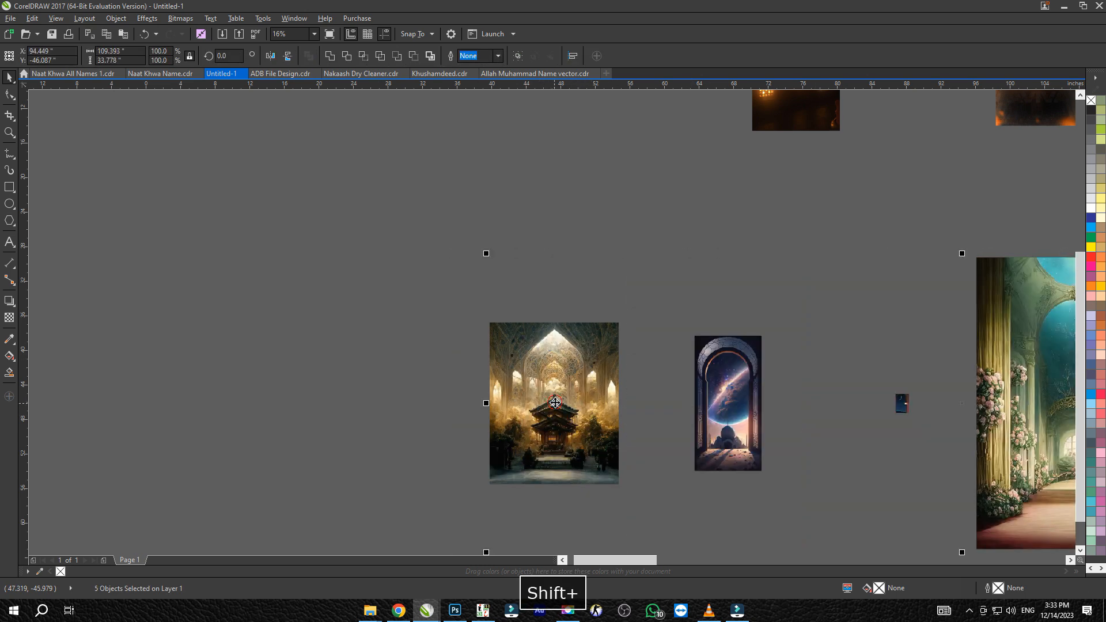
left_click(555, 402, "shift")
key("ctrl+r")
left_click(554, 402, "shift")
key("ctrl+r")
left_click(555, 402, "shift")
key("ctrl+r")
left_click(552, 402)
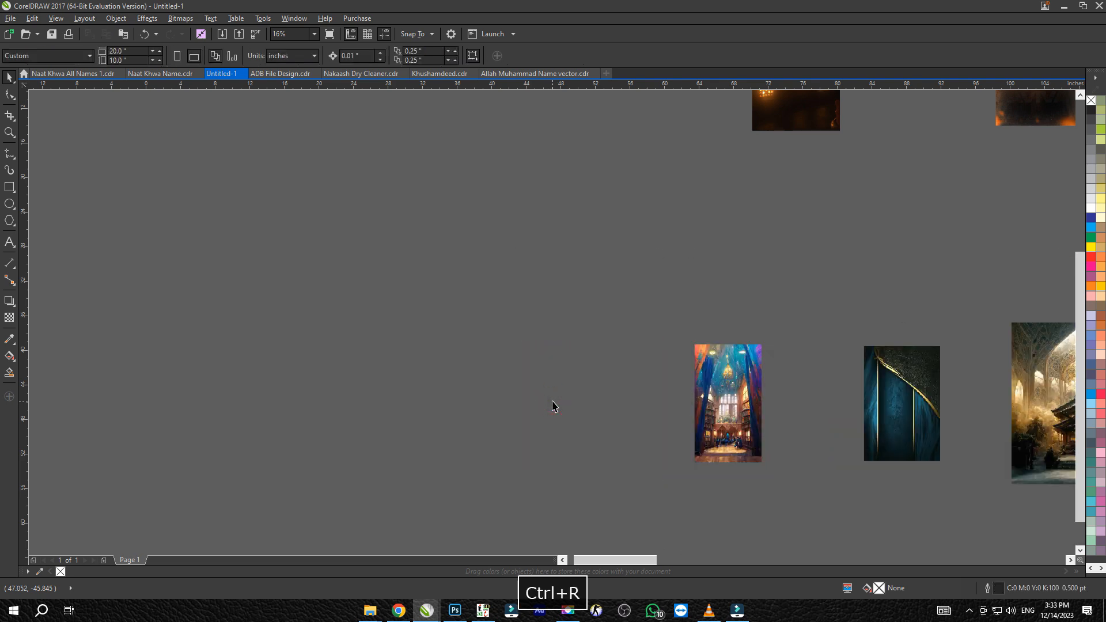
Scale all the spread-out images down together to 16.5 percent
key("F4")
key("z")
left_click_drag(218, 245, 151, 316)
key("space")
left_click_drag(367, 468, 399, 330)
left_click(399, 329)
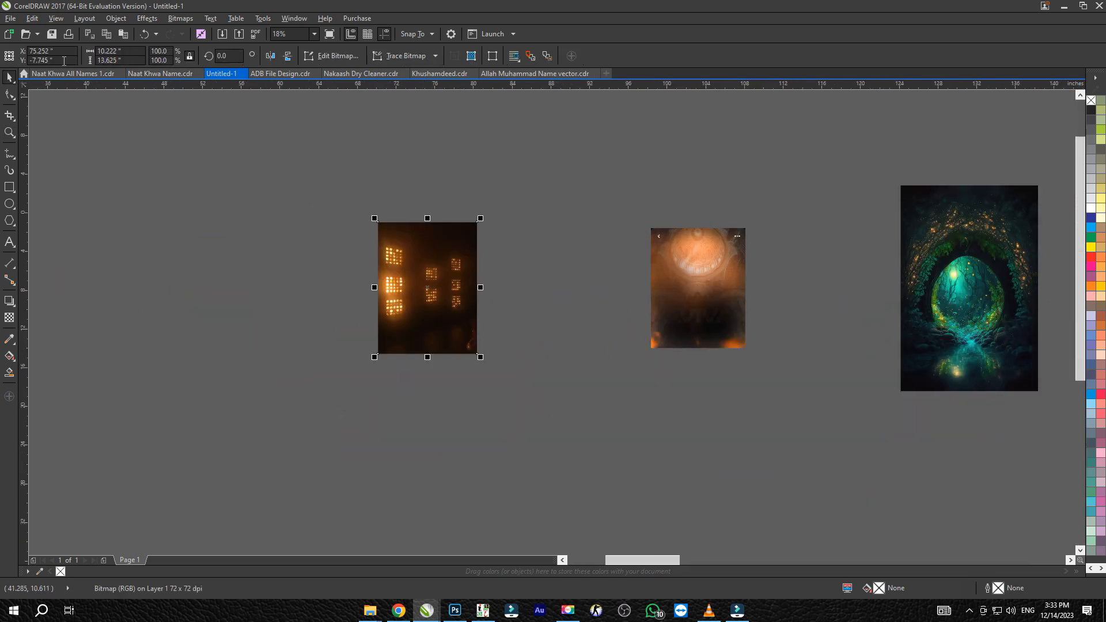
key("F4")
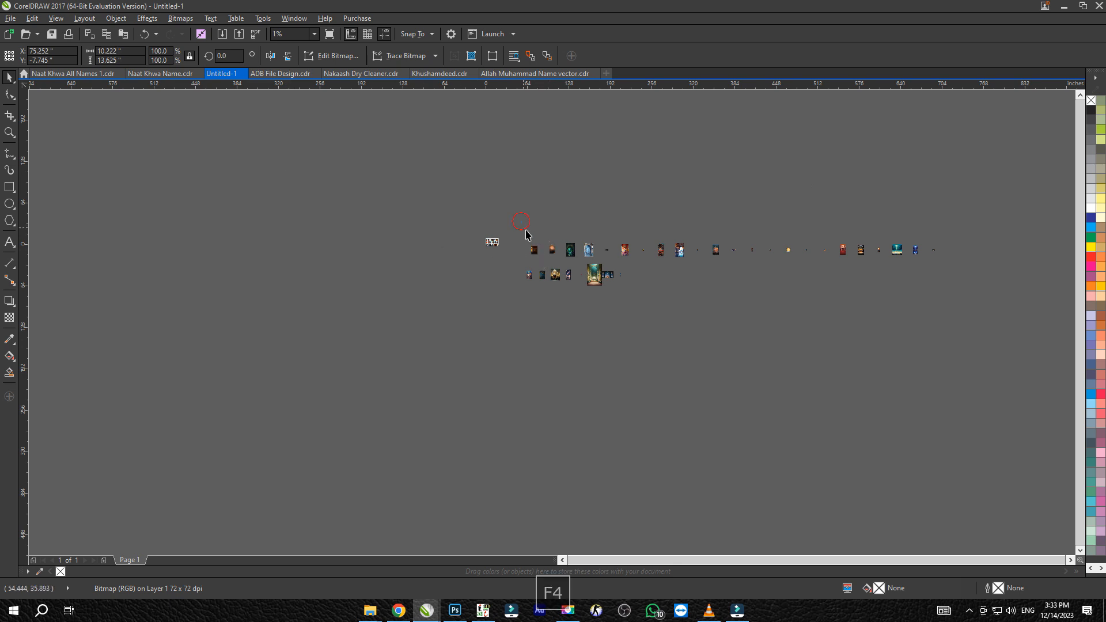
left_click_drag(976, 314, 941, 289)
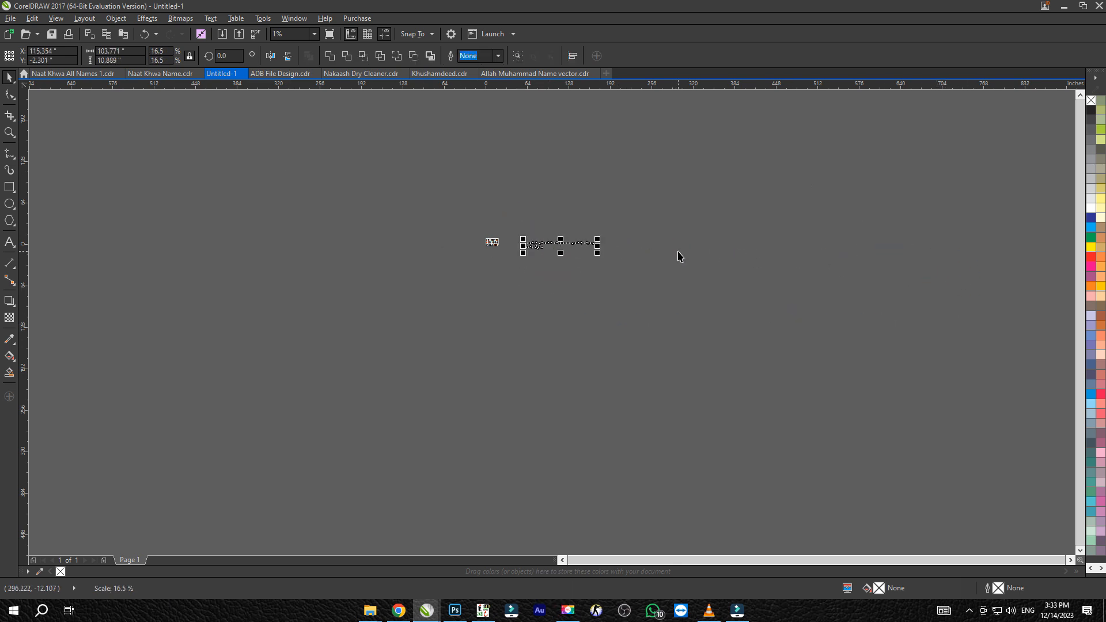
Move the last ten images of the upper row to the end of the lower row
key("F4")
left_click(647, 257)
left_click_drag(1037, 378, 986, 327)
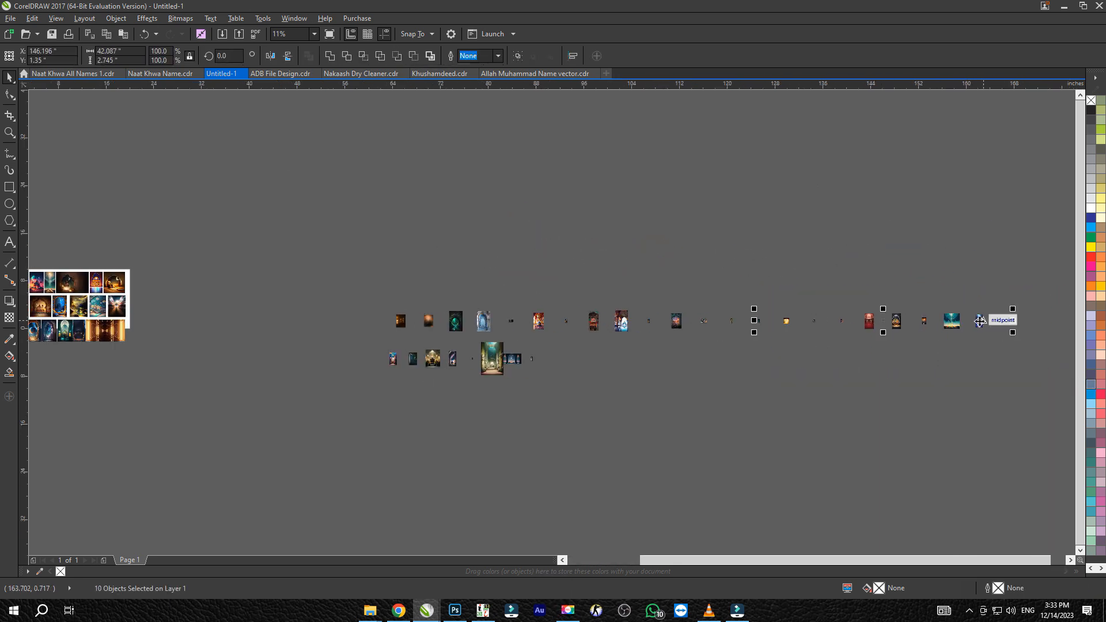
left_click_drag(612, 414, 824, 362)
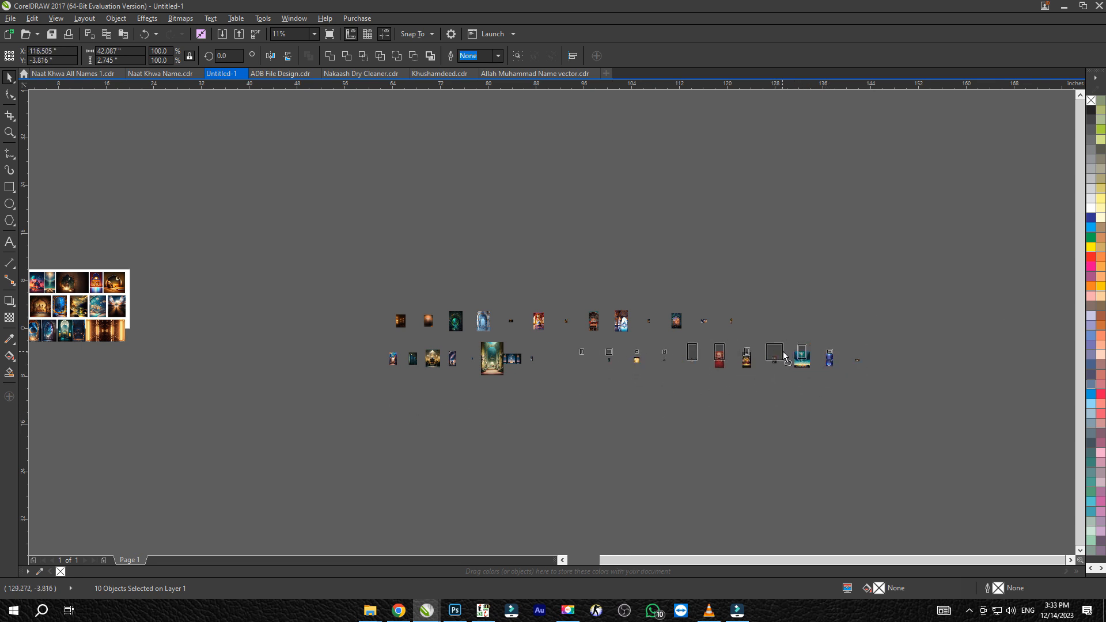
left_click(743, 391)
Copy the height of the dark window-lights image, 2.244 inches, to the orange clock image beside it
key("z")
left_click_drag(520, 382, 290, 295)
key("space")
left_click(532, 225)
left_click_drag(135, 60, 46, 61)
key("ctrl+c")
left_click(679, 238)
key("ctrl+v")
key("Return")
Set the heights of the green portal and blue door images to 2.244 inches
left_click_drag(127, 61, 26, 61)
key("ctrl+v")
key("Return")
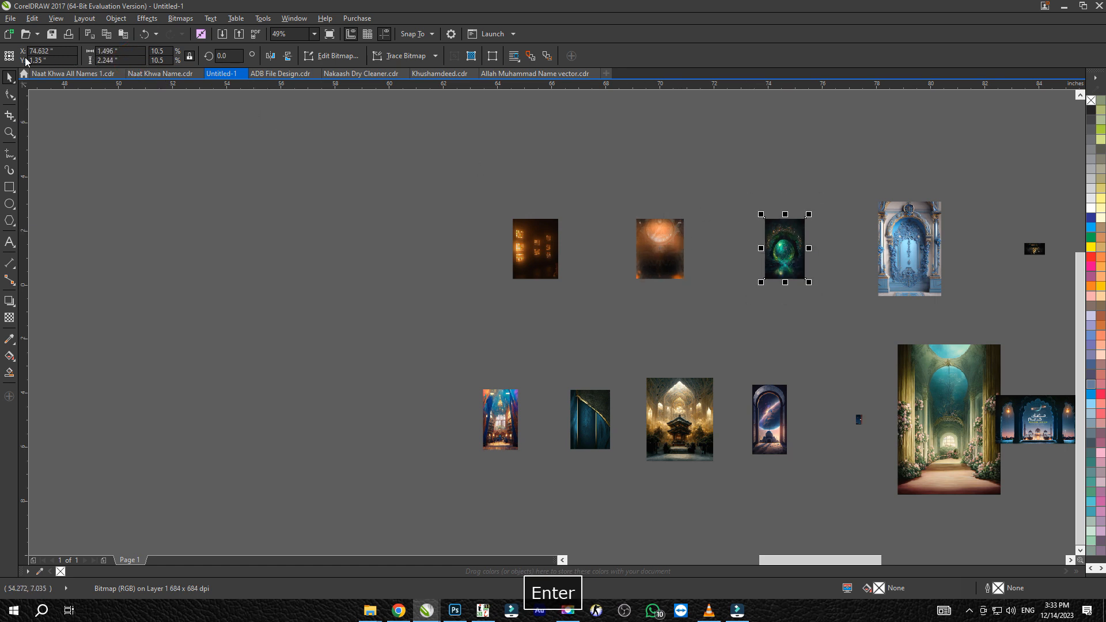
left_click(906, 242)
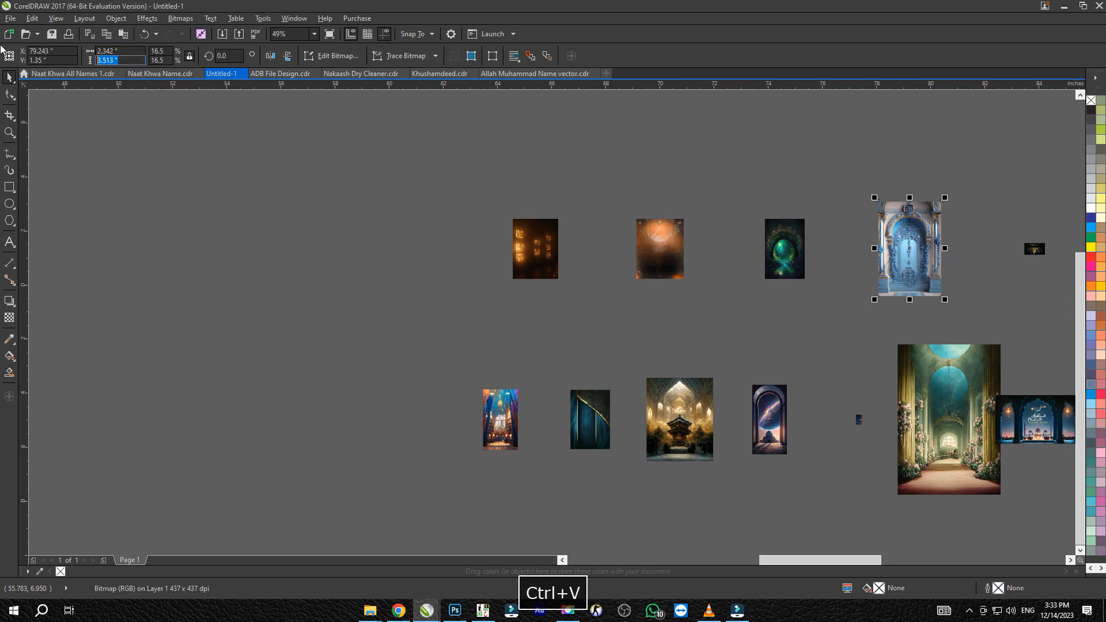
key("ctrl+v")
key("Return")
scroll(716, 237, "right", 5)
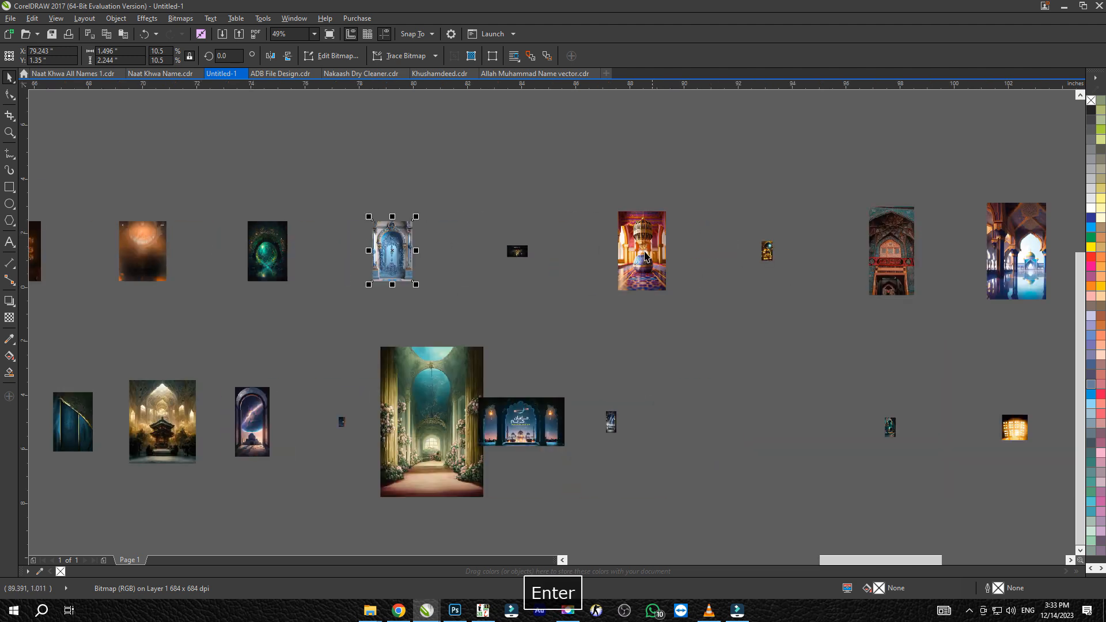
Set the heights of the black gold-calligraphy image and the red carpeted-hall image in the upper row to 2.244 inches
left_click(514, 252)
key("ctrl+v")
key("Return")
left_click(616, 252)
key("ctrl+v")
key("Return")
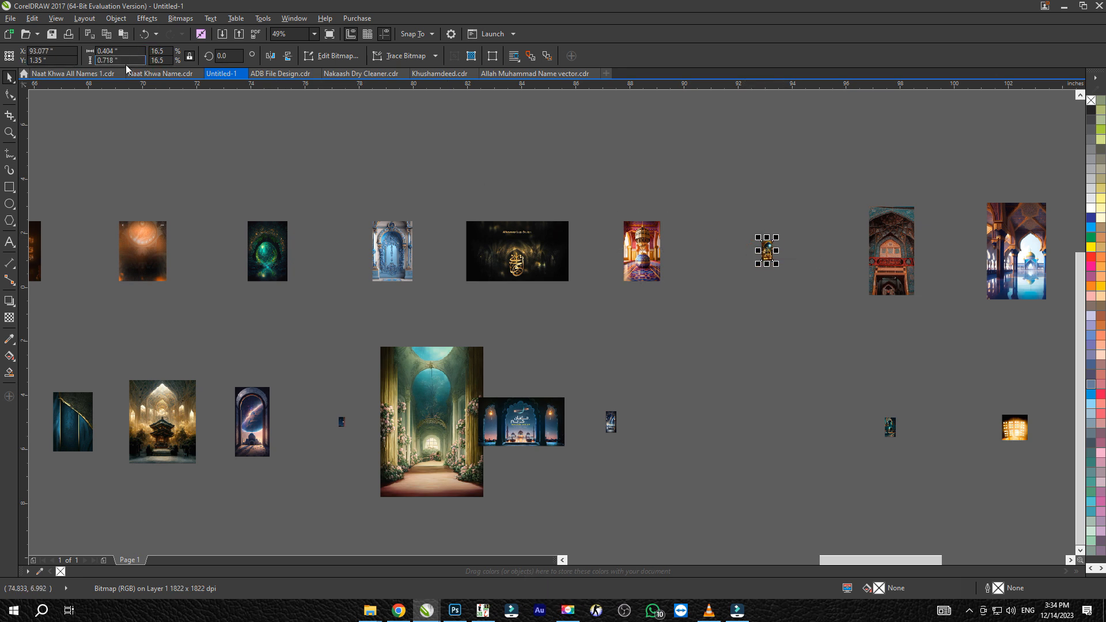
Set the height of the small golden mosque image in the upper row to 2.244 inches
key("ctrl+v")
left_click_drag(128, 60, 10, 59)
key("ctrl+v")
key("Return")
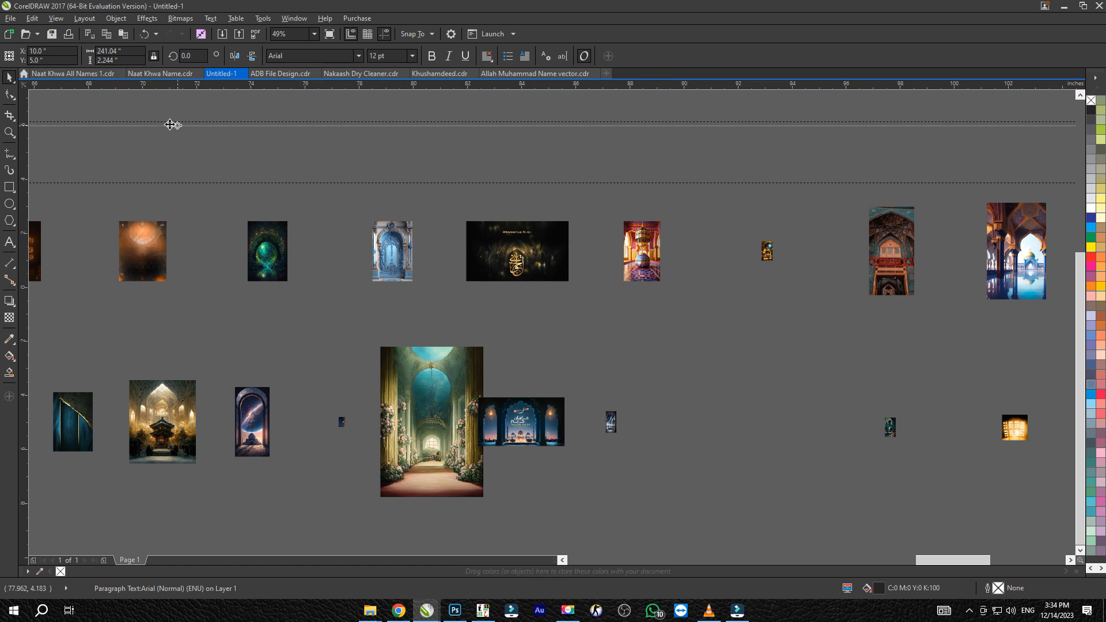
left_click(656, 246)
scroll(572, 214, "right", 3)
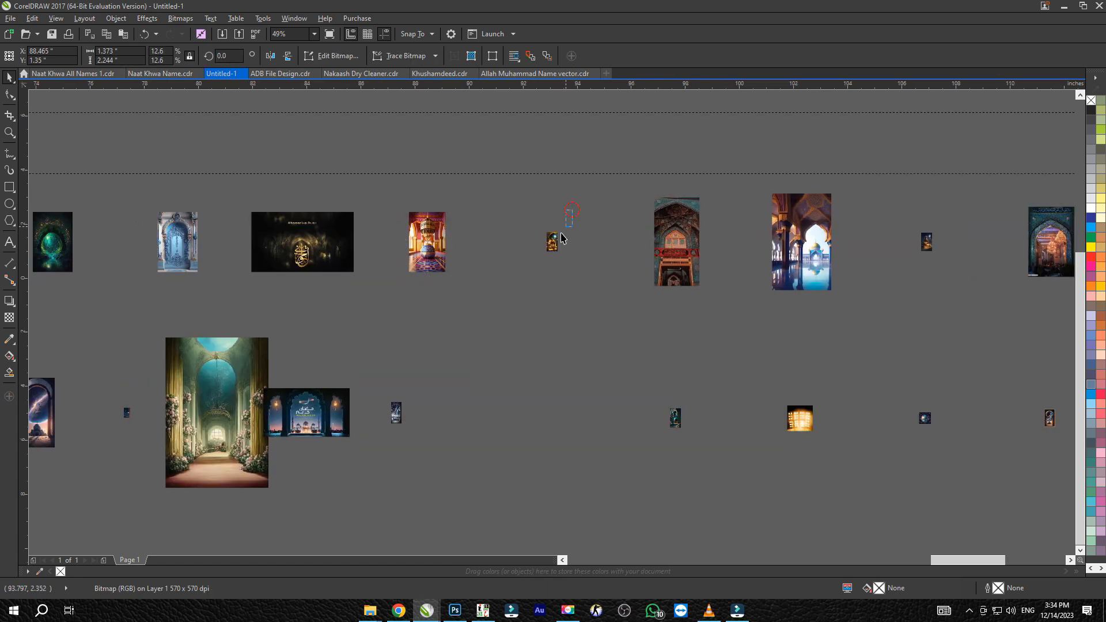
key("ctrl+v")
key("Return")
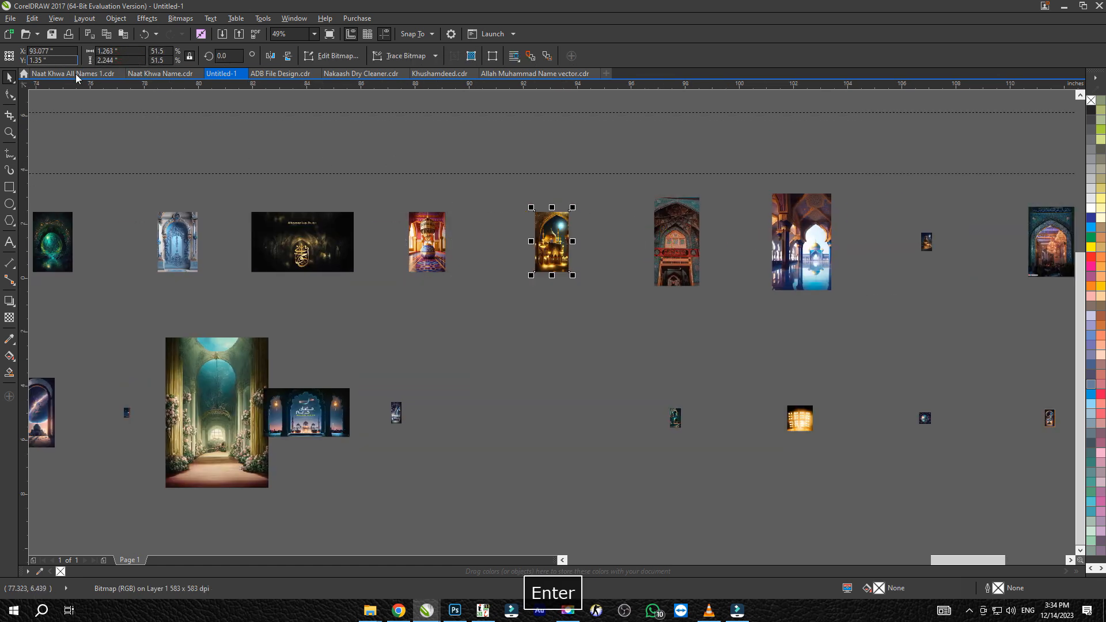
Delete the stray paragraph text frame lying above the upper image row
left_click(568, 119)
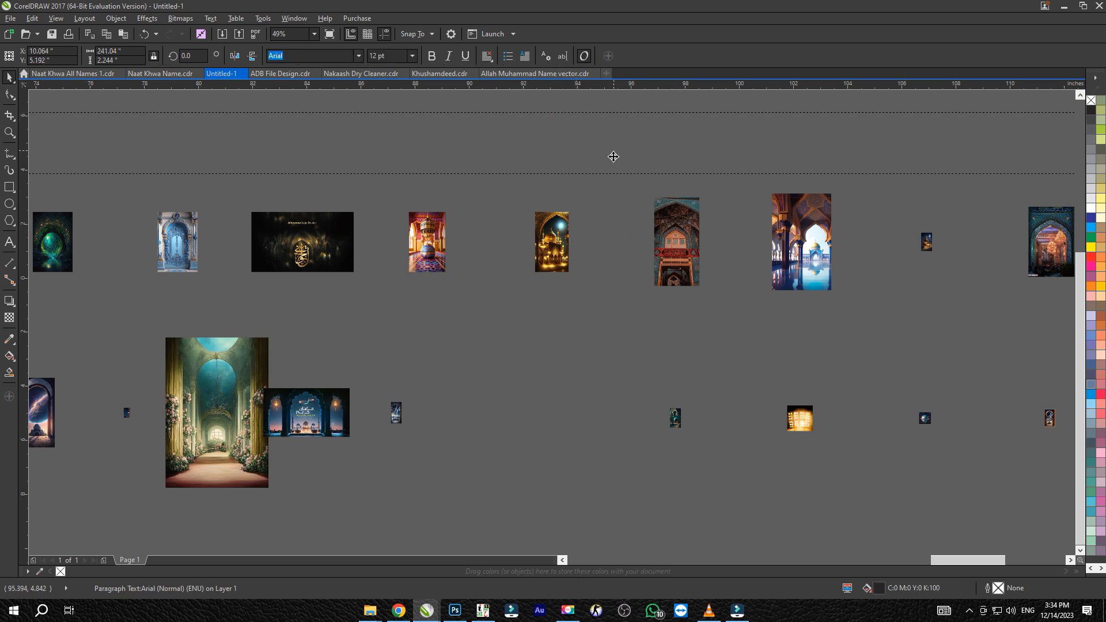
scroll(633, 265, "down", 5)
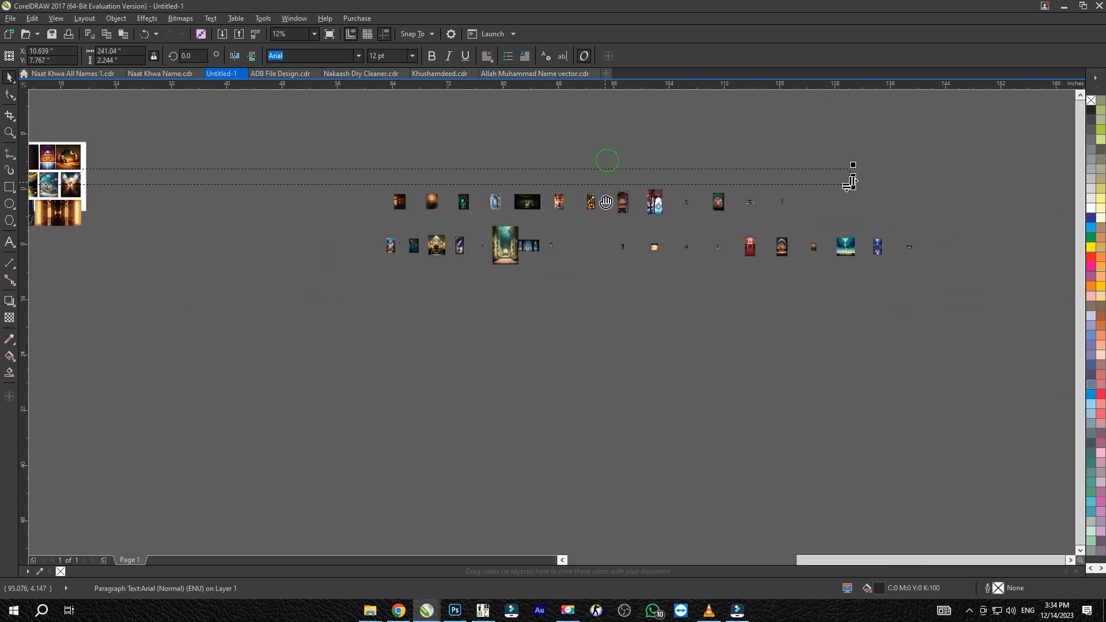
key("Delete")
left_click(620, 283)
Set the heights of the red-brown arch image and the reflecting-pool mosque image in the upper row to 2.244 inches
scroll(614, 311, "up", 5)
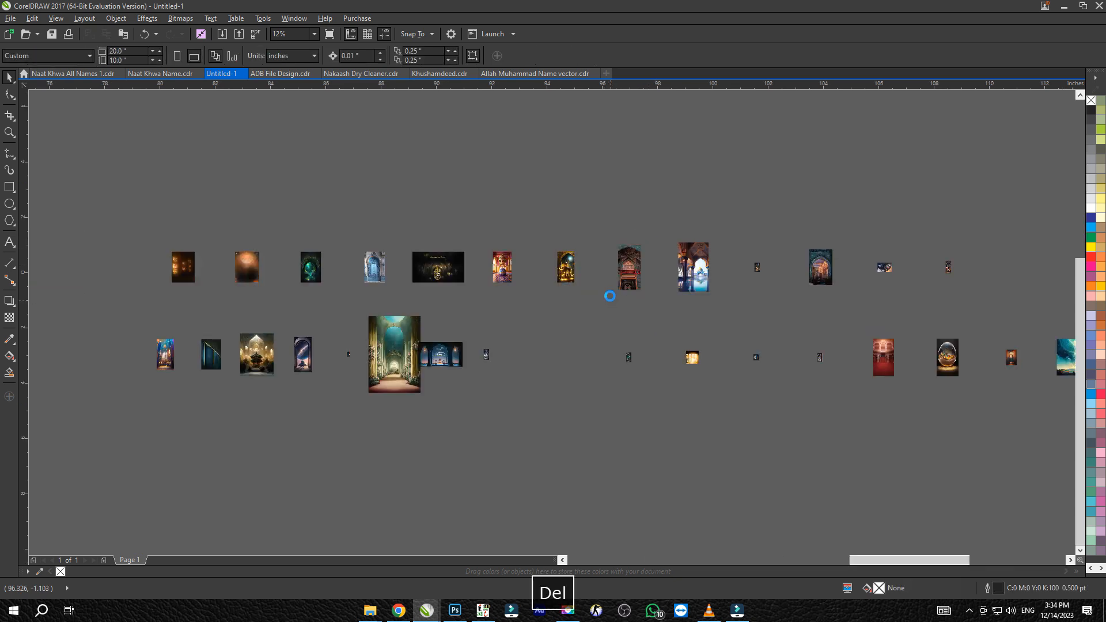
type("2.244")
key("Return")
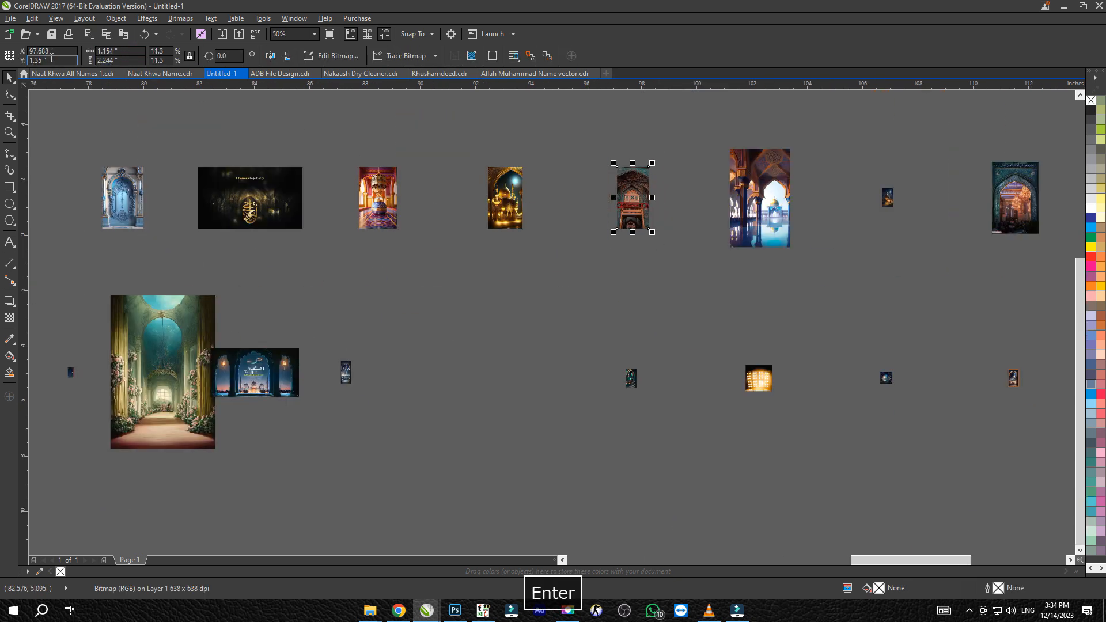
left_click_drag(130, 61, 64, 62)
key("ctrl+v")
key("Return")
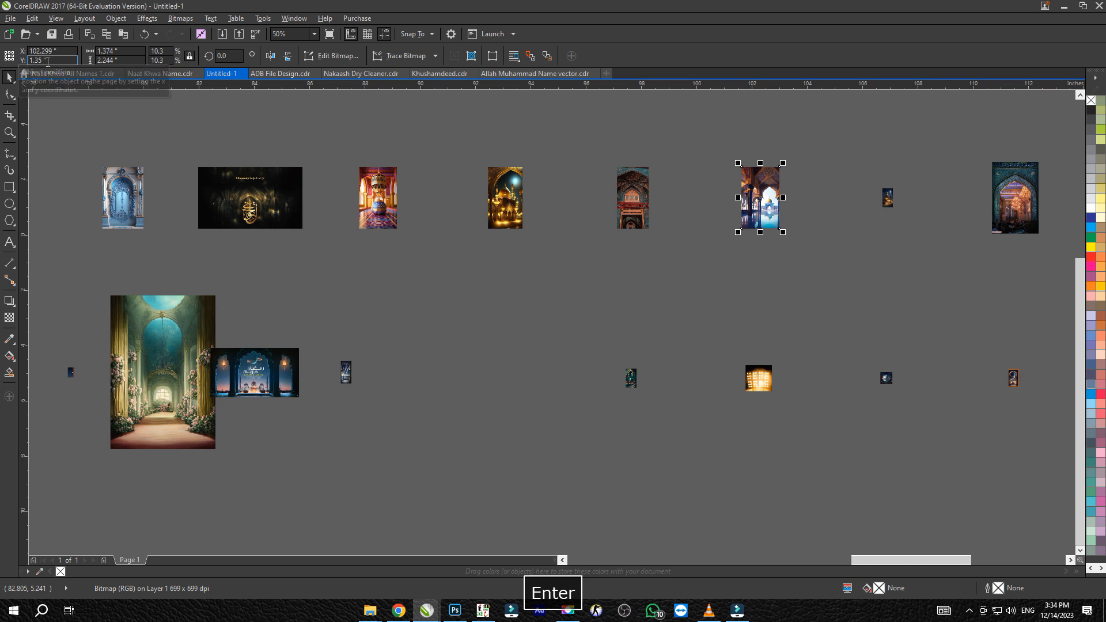
Set the heights of the small desert-night image and the teal archway image in the upper row to 2.244 inches
left_click(890, 190)
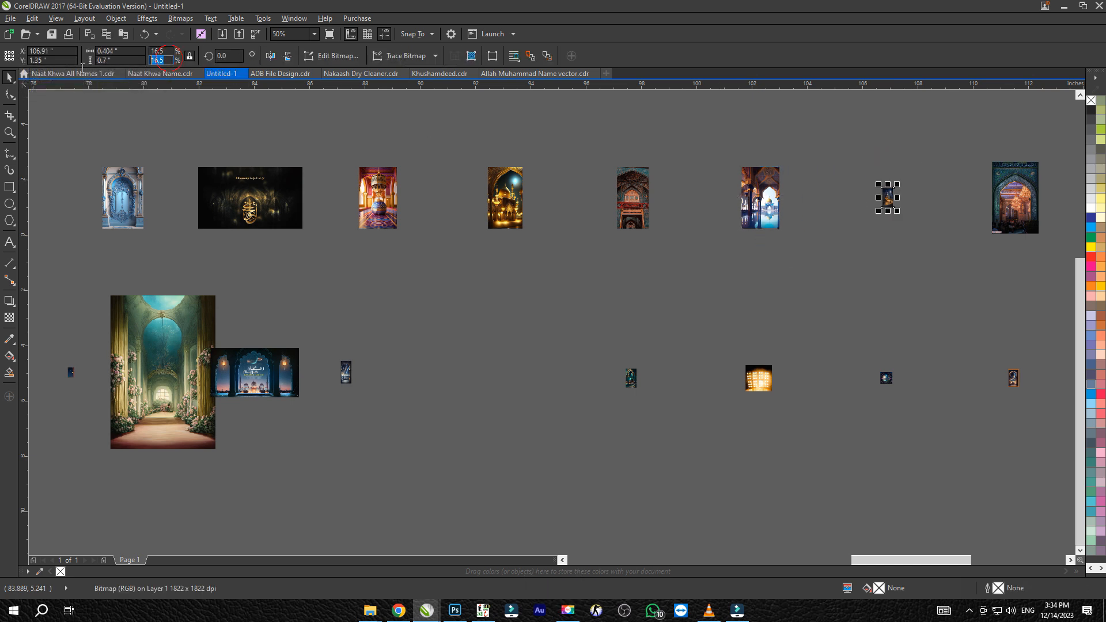
key("Return")
key("ctrl+z")
left_click_drag(130, 61, 63, 61)
key("ctrl+v")
key("Return")
left_click_drag(1017, 139, 655, 152)
left_click(654, 184)
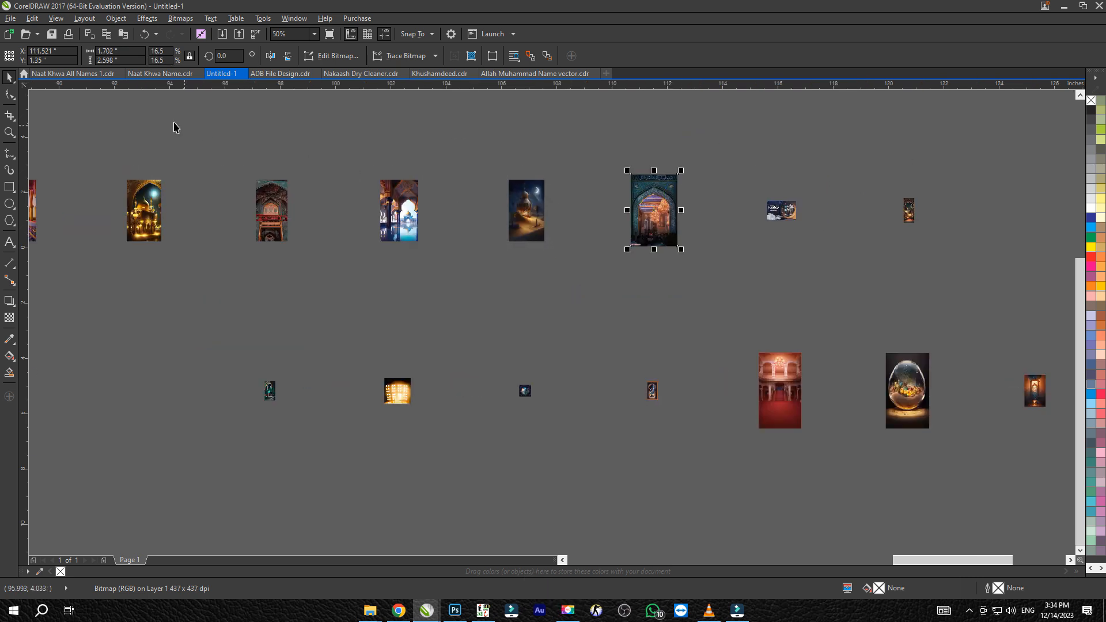
left_click_drag(130, 62, 47, 56)
key("ctrl+v")
key("Return")
Set the heights of the last two upper-row images, the cloudy Ramadan banner and the oval lantern window, to 2.244 inches
left_click(785, 208)
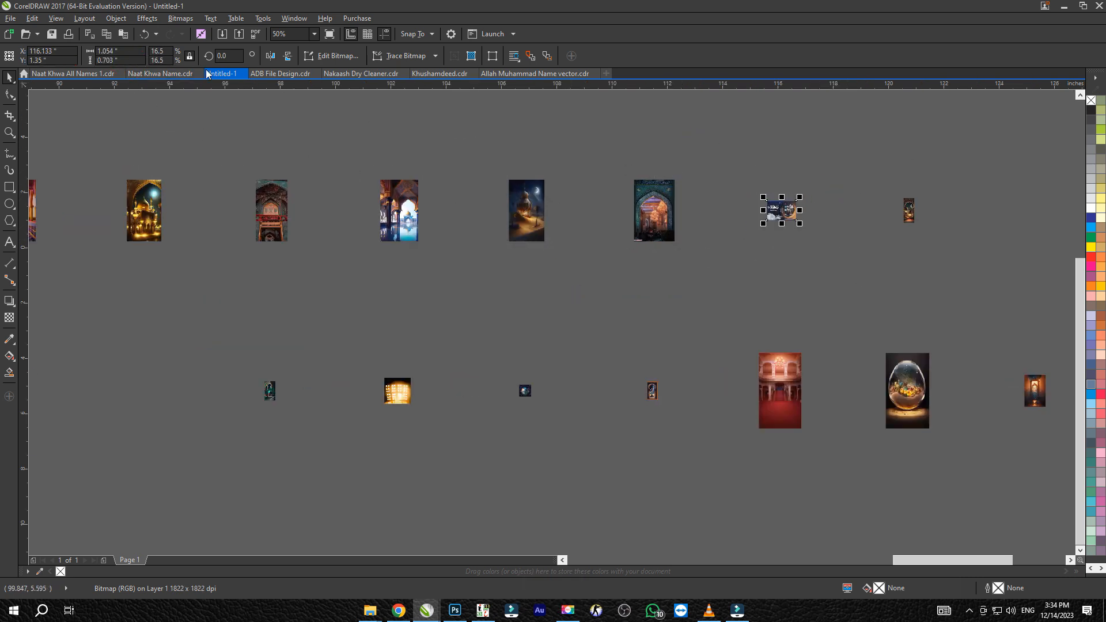
type("2.244")
key("Return")
left_click_drag(129, 61, 48, 64)
type("2.244 \"")
key("Return")
Set the heights of the last two lower-row images, the golden lantern and the blue cathedral hall, to 2.244 inches
left_click_drag(963, 318, 509, 255)
left_click_drag(939, 328, 594, 328)
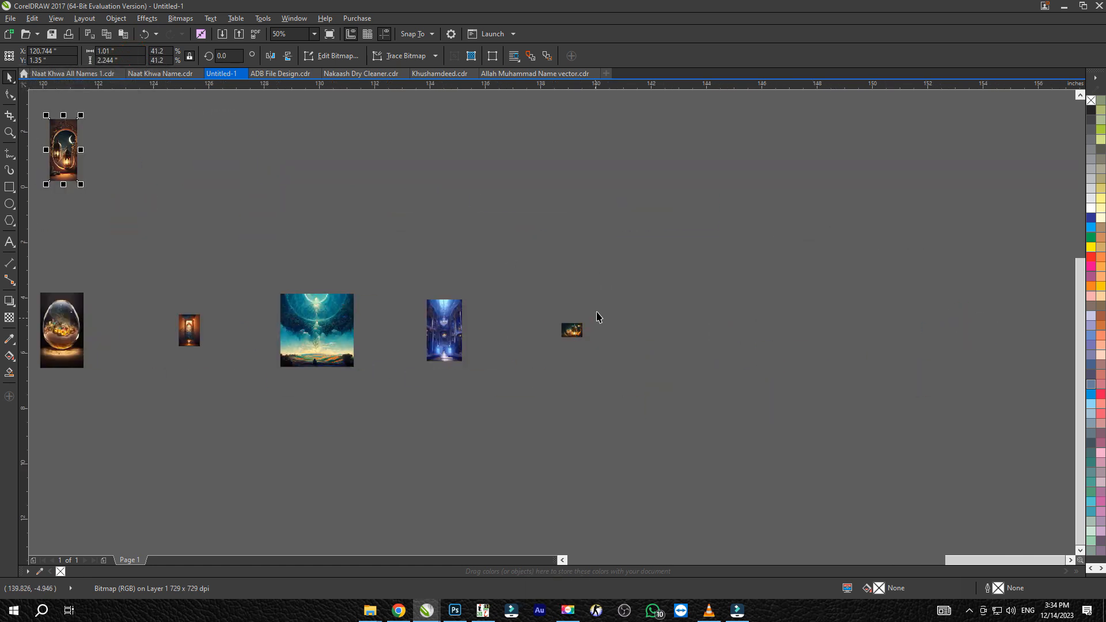
type("2.244 \"")
left_click_drag(129, 61, 6, 66)
key("Return")
left_click(441, 328)
type("2.244")
key("Return")
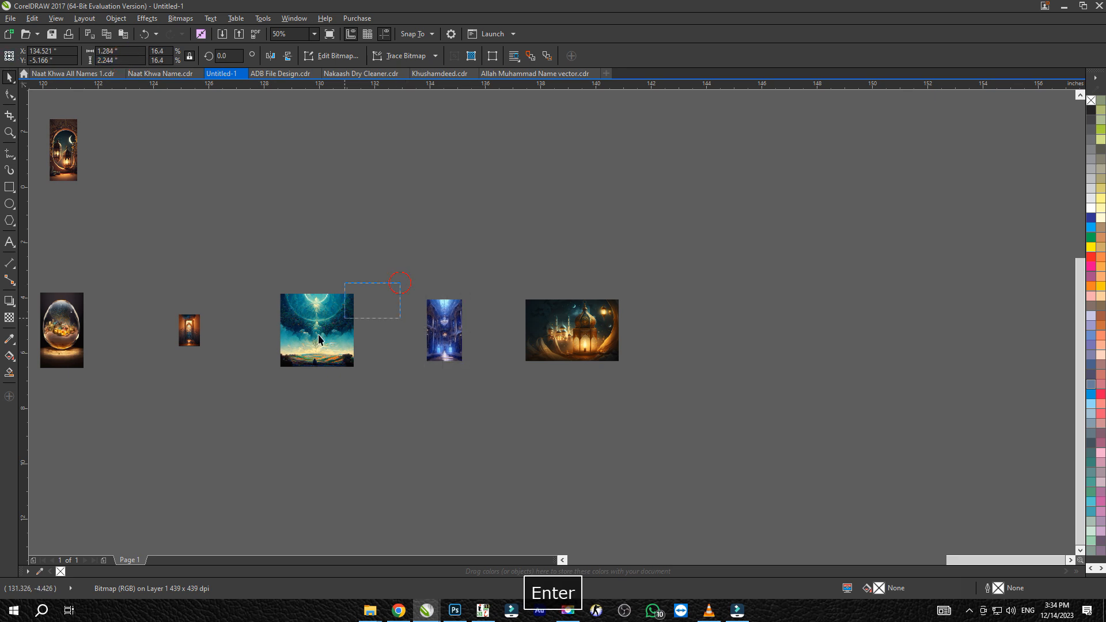
Set the heights of the teal sky landscape and the small orange doorway image in the lower row to 2.244 inches
type("2.244 \"")
key("Return")
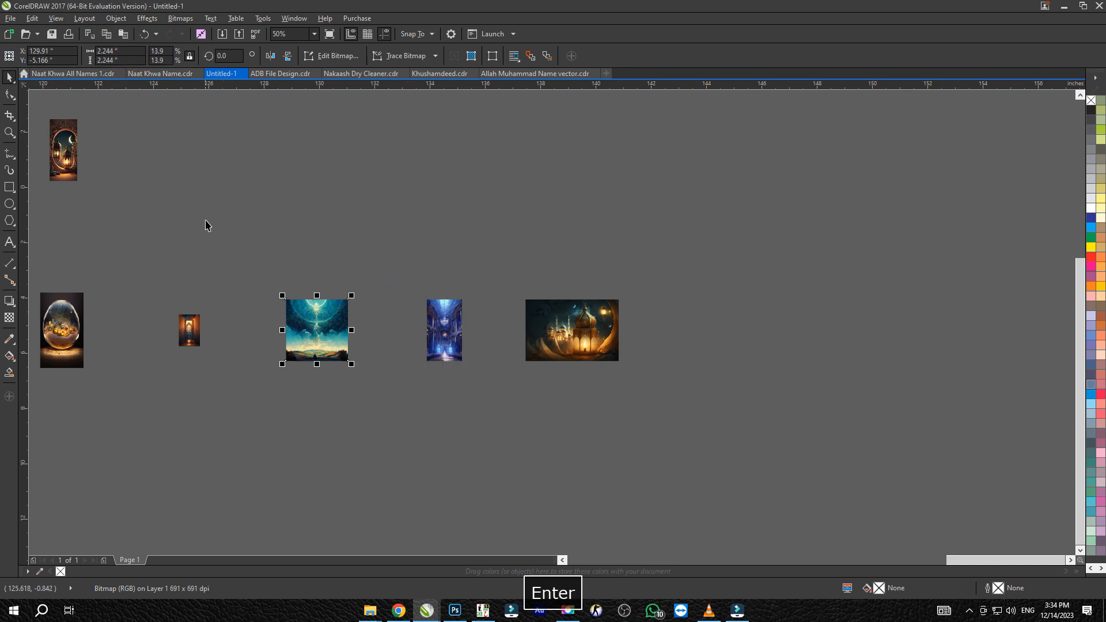
left_click_drag(238, 295, 469, 300)
left_click_drag(469, 300, 444, 361)
type("2.244\"")
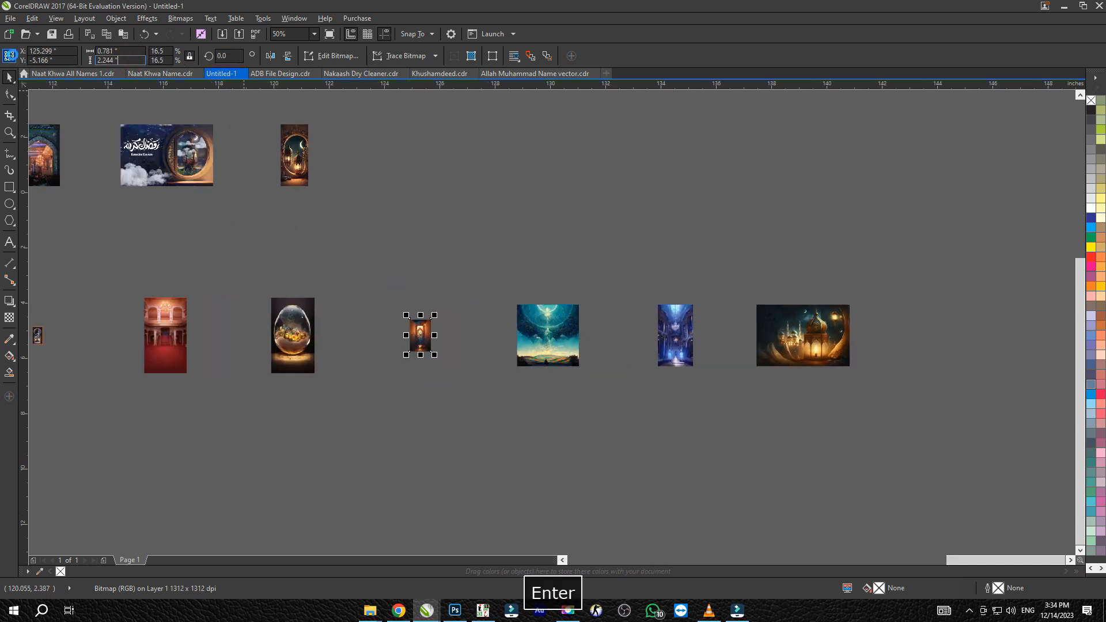
key("Return")
Set the heights of the glass egg image and the red hall image in the lower row to 2.244 inches
left_click(291, 346)
type("2.244\"")
key("Return")
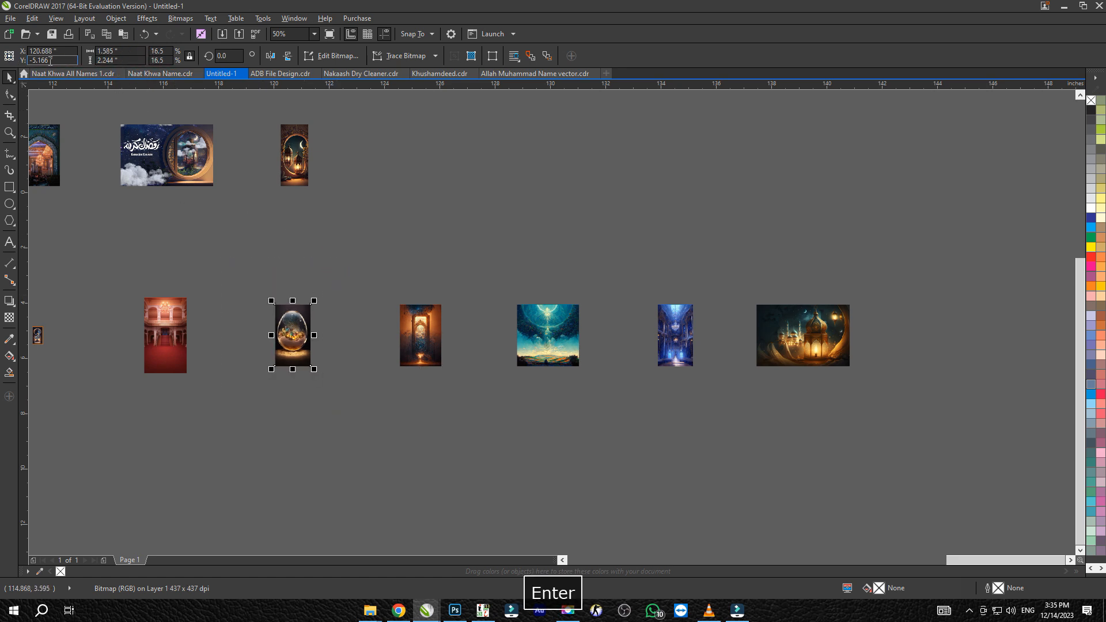
scroll(184, 154, "left", 5)
left_click_drag(535, 262, 471, 382)
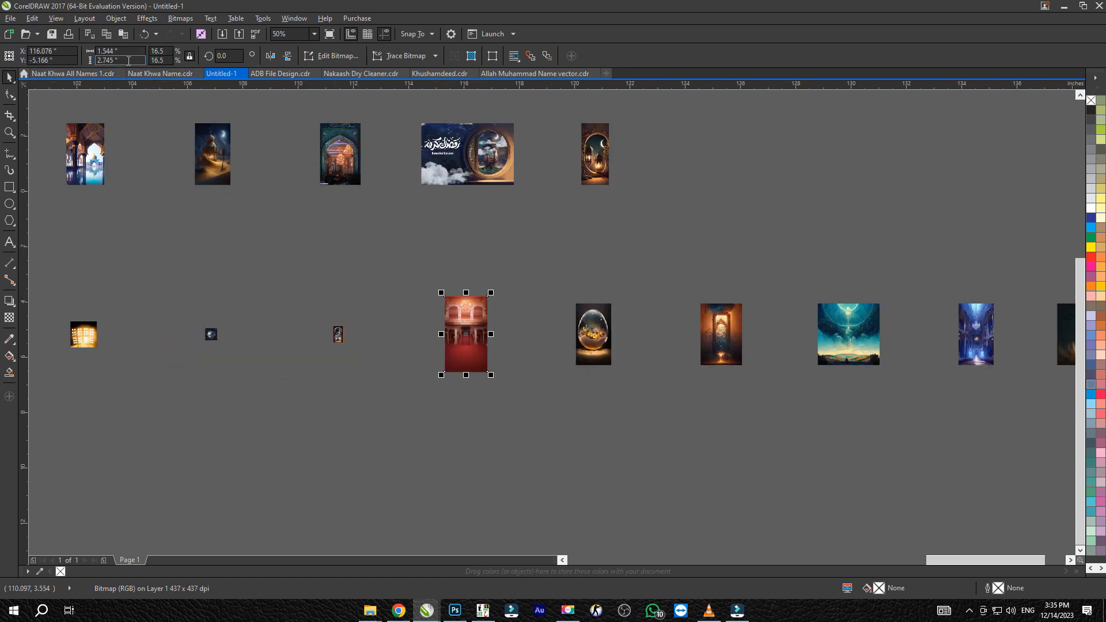
type("2.244\"")
key("Return")
Set the heights of the orange-framed arch image and the round garden portal image in the lower row to 2.244 inches
left_click_drag(362, 312, 325, 353)
type("2.244")
key("Return")
scroll(369, 328, "left", 5)
left_click_drag(553, 301, 519, 345)
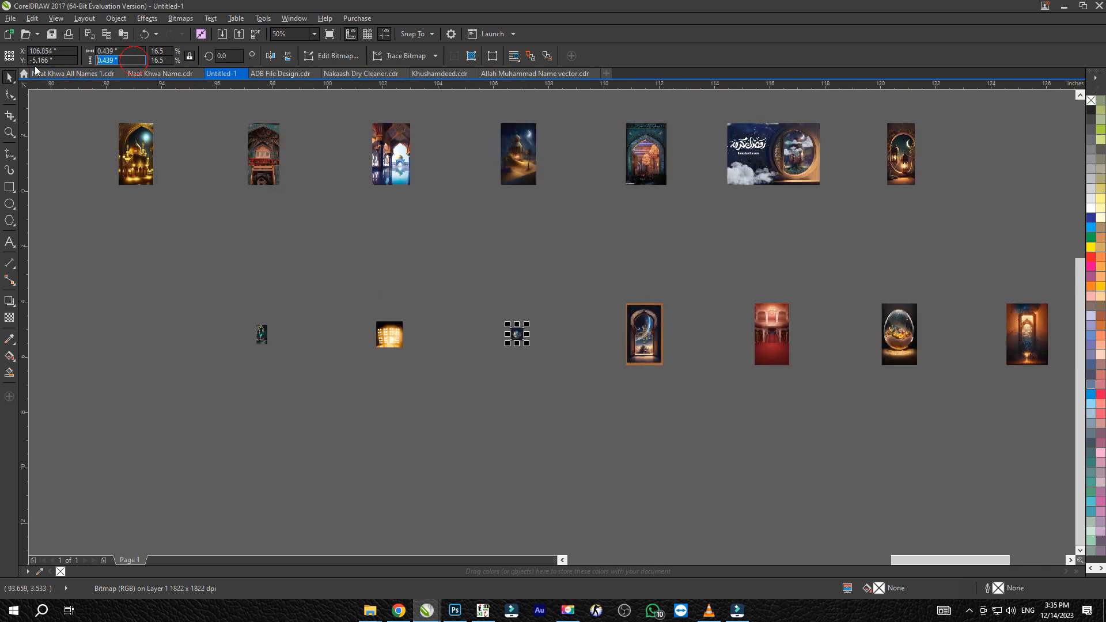
type("2.244")
key("Return")
key("ctrl+z")
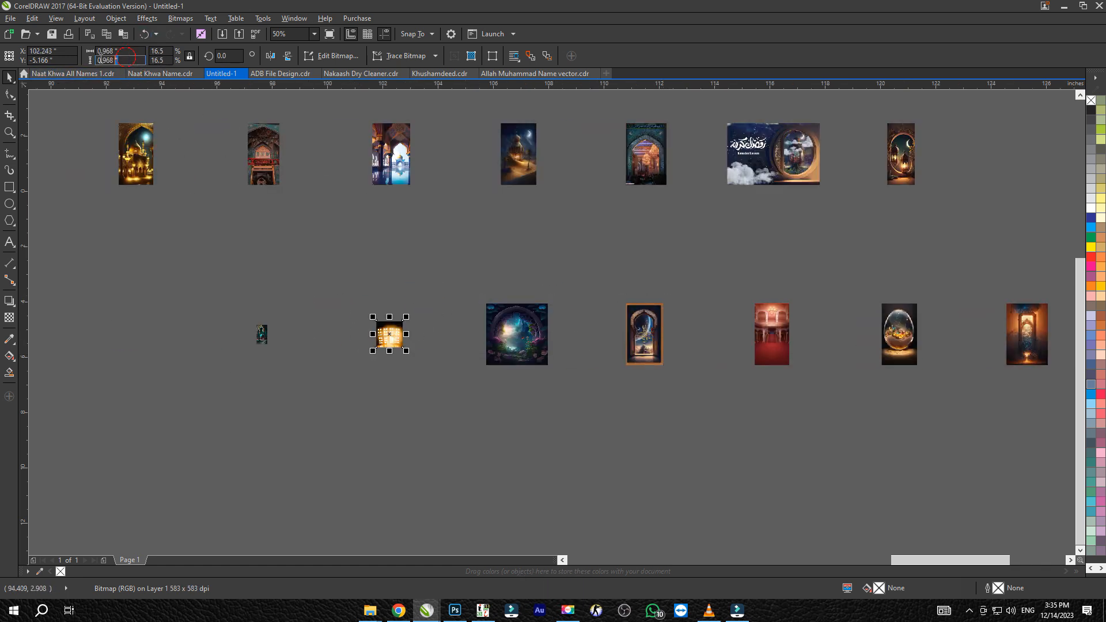
Set the heights of the glowing floodlights image and the small teal arch image in the lower row to 2.244 inches
type("2.244")
key("Return")
left_click_drag(170, 383, 170, 382)
double_click(118, 61)
type("2.244 \"")
key("Return")
Set the heights of the small space-view arch image and the blue Ramadan Kareem banner in the lower row to 2.244 inches
left_click_drag(183, 266, 586, 245)
left_click_drag(367, 267, 535, 296)
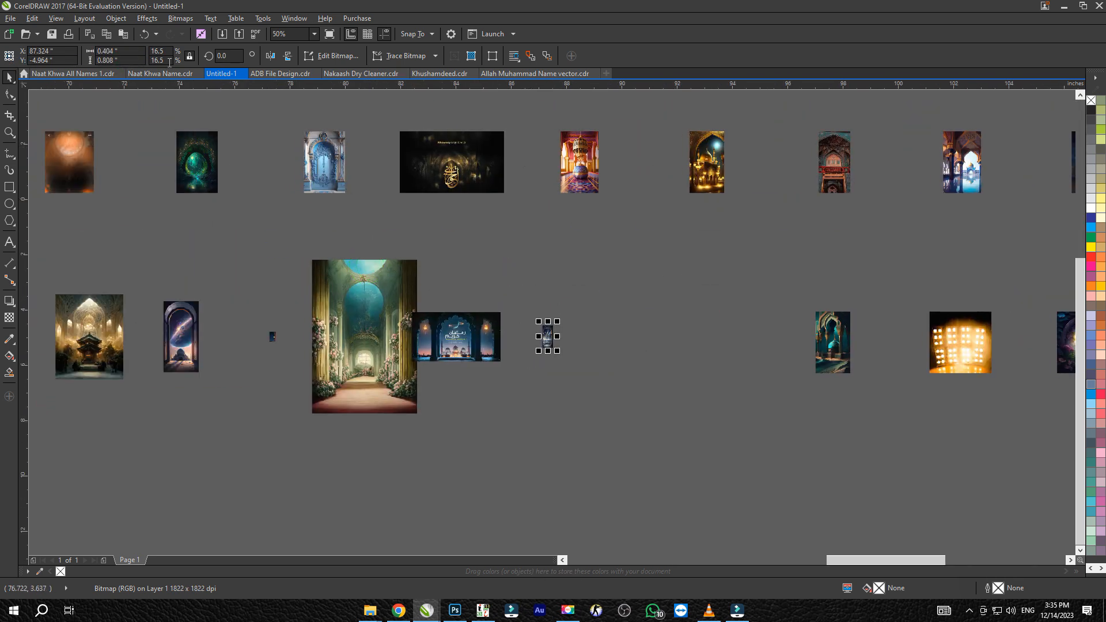
left_click_drag(134, 63, 46, 74)
type("2.244 \"")
key("Return")
left_click(477, 339)
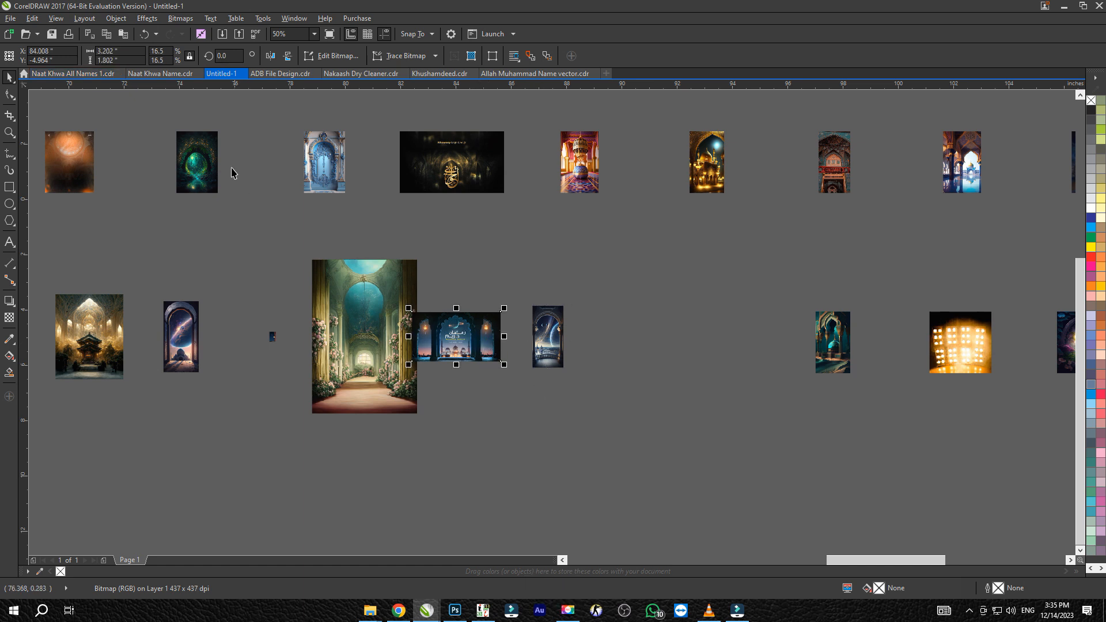
type("2.244\"")
key("Return")
Set the heights of the large green floral hall image and the tiny crescent-moon night image to 2.244 inches
left_click(337, 329)
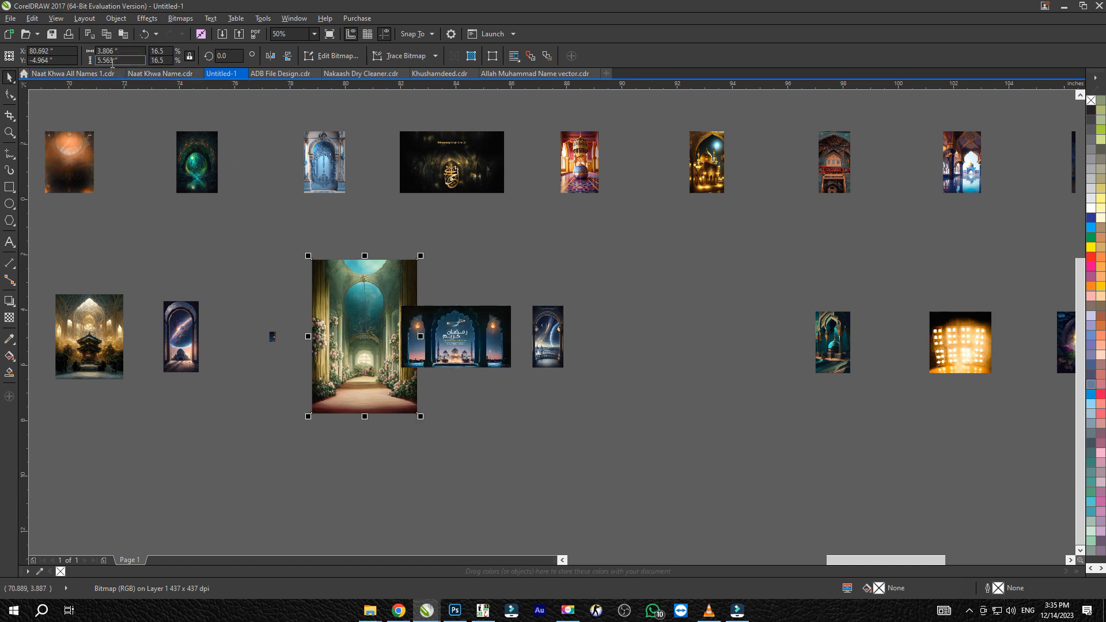
type("2.244\"")
key("Return")
left_click_drag(314, 309, 237, 380)
left_click_drag(135, 61, 59, 64)
type("2.244\"")
key("Return")
Set the heights of the purple galaxy arch image and the golden mosque interior image in the lower row to 2.244 inches
left_click_drag(134, 60, 40, 65)
type("2.244 \"")
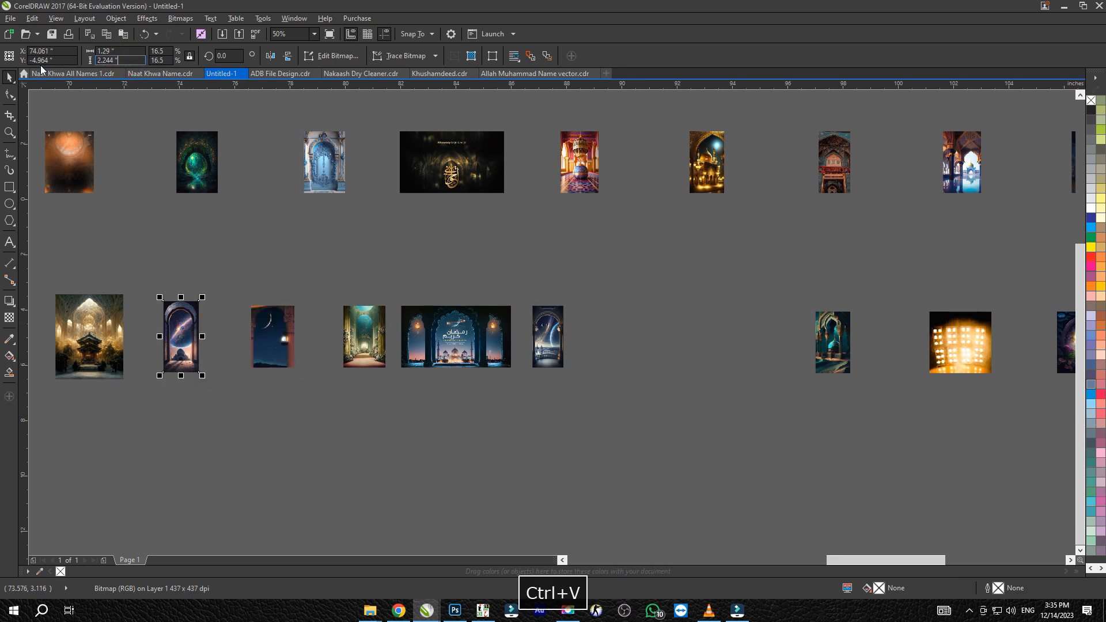
key("Return")
left_click_drag(143, 218, 331, 220)
left_click(307, 311)
left_click_drag(121, 59, 3, 61)
type("2.244 \"")
key("Return")
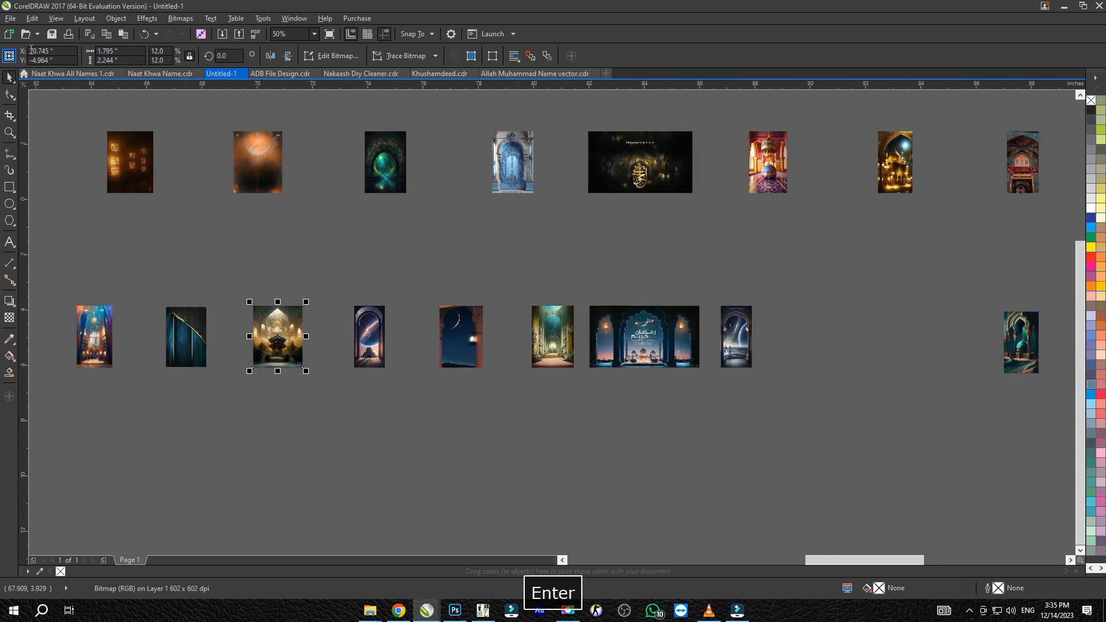
Set the height of the colourful blue-and-orange image at the start of the lower row to 2.244 inches
left_click_drag(273, 238, 425, 220)
left_click(348, 329)
key("Return")
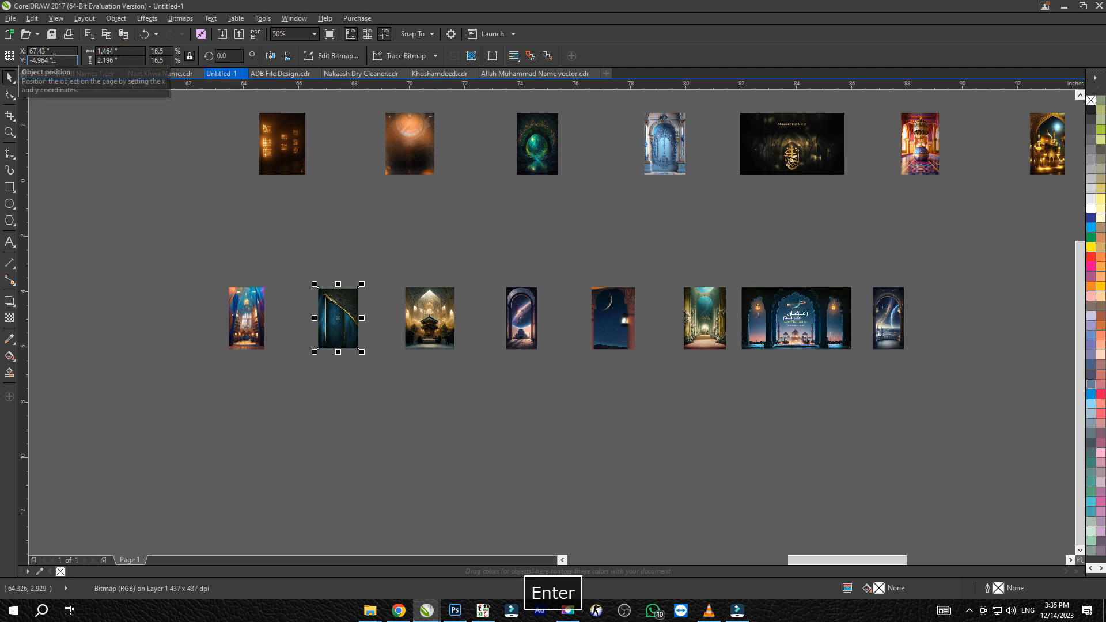
left_click(248, 314)
left_click_drag(133, 61, 34, 81)
type("2.244\"")
key("Return")
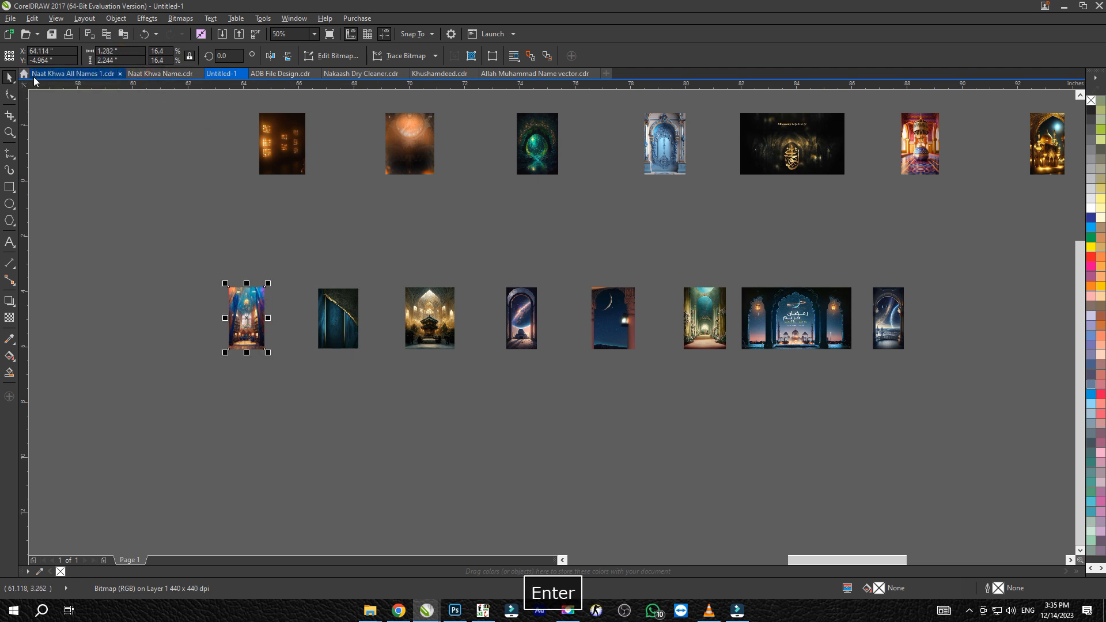
Pack the first eight images of the lower row closely side by side, up to the space-view arch image
scroll(362, 298, "up", 1)
left_click_drag(481, 346, 381, 341)
left_click_drag(694, 364, 514, 356)
left_click_drag(864, 361, 460, 361)
scroll(637, 365, "right", 3)
scroll(461, 361, "right", 3)
left_click_drag(827, 340, 353, 343)
left_click_drag(934, 320, 437, 323)
Shift the remaining spread-out images of the lower row left towards the packed group
scroll(455, 318, "down", 2)
scroll(572, 323, "right", 6)
scroll(593, 313, "left", 3)
left_click_drag(1056, 249, 259, 365)
key("ctrl+r")
scroll(164, 306, "up", 2)
left_click(164, 307)
left_click_drag(142, 245, 104, 245)
Place the teal arch and floodlights images beside the space-view arch image and align their tops with the packed row
left_click_drag(708, 241, 169, 238)
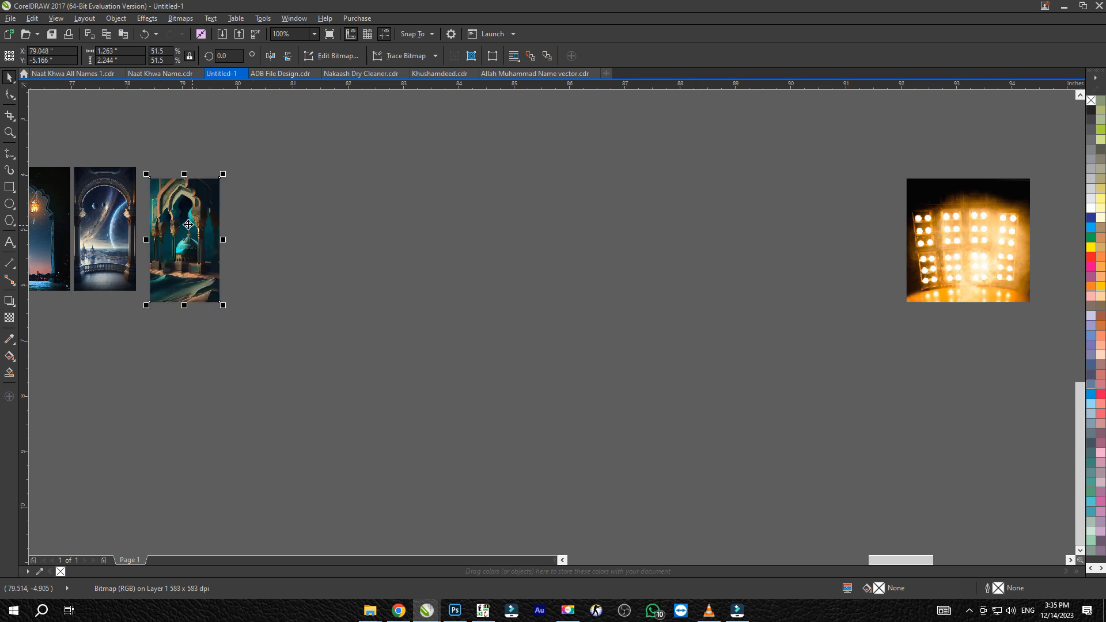
left_click(828, 230)
left_click_drag(927, 228, 247, 227)
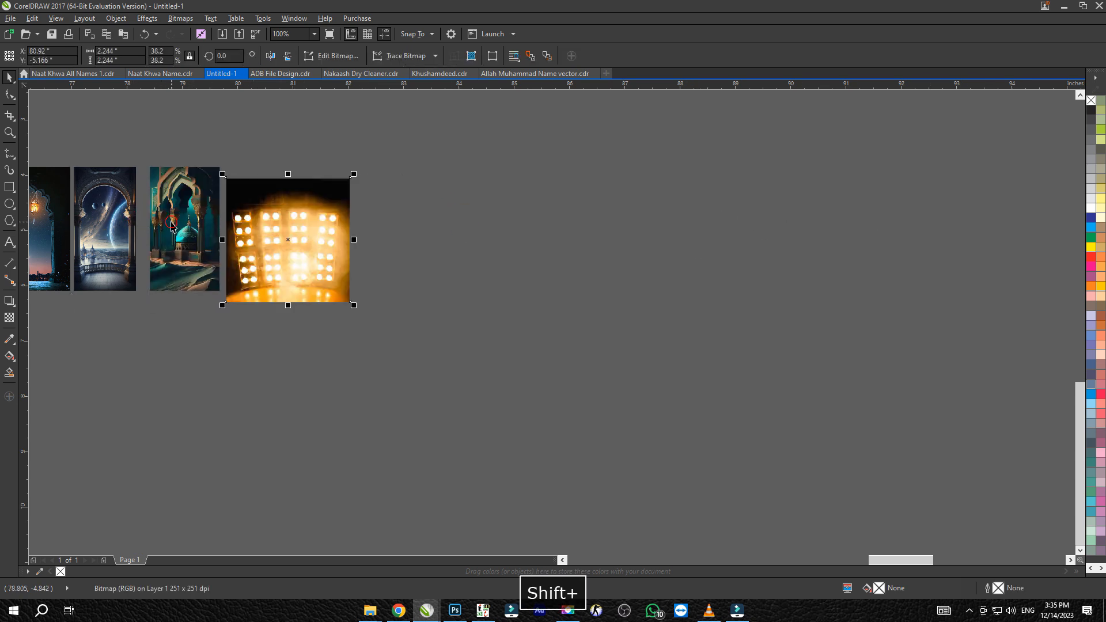
left_click(184, 242, "shift")
scroll(295, 285, "down", 3)
left_click_drag(495, 326, 1076, 247)
left_click(188, 272, "shift")
key("r")
key("ctrl+z")
key("ctrl+z")
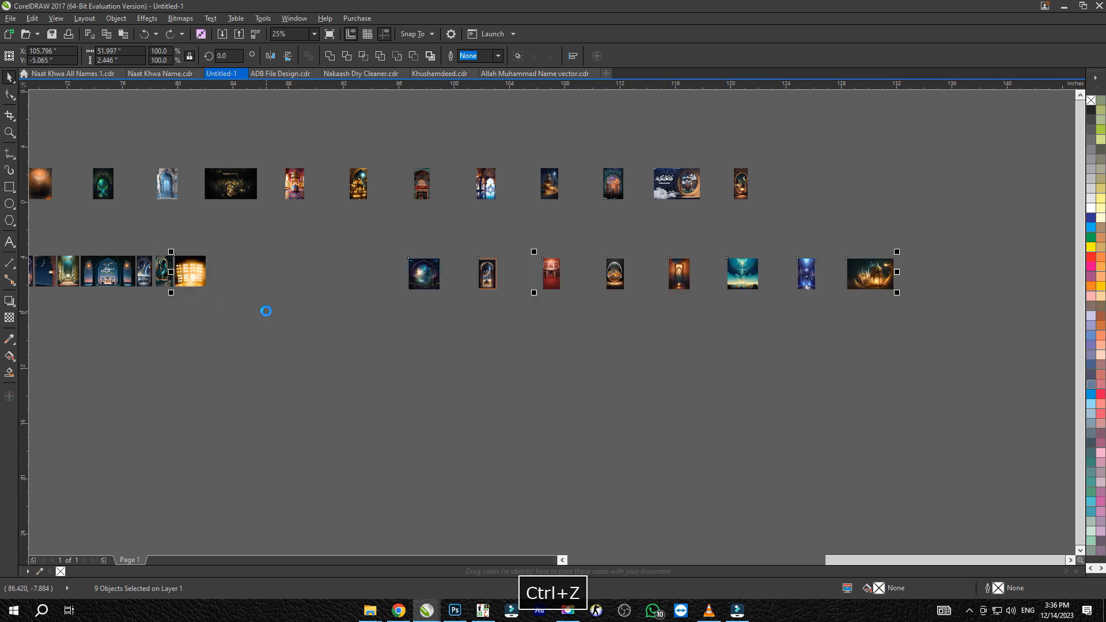
Align the remaining eight lower-row images with the packed row's top and move them left beside the floodlights image
left_click(384, 321)
left_click_drag(385, 308, 959, 237)
scroll(444, 279, "up", 1)
left_click_drag(444, 278, 361, 308)
left_click(458, 311)
scroll(458, 311, "up", 1)
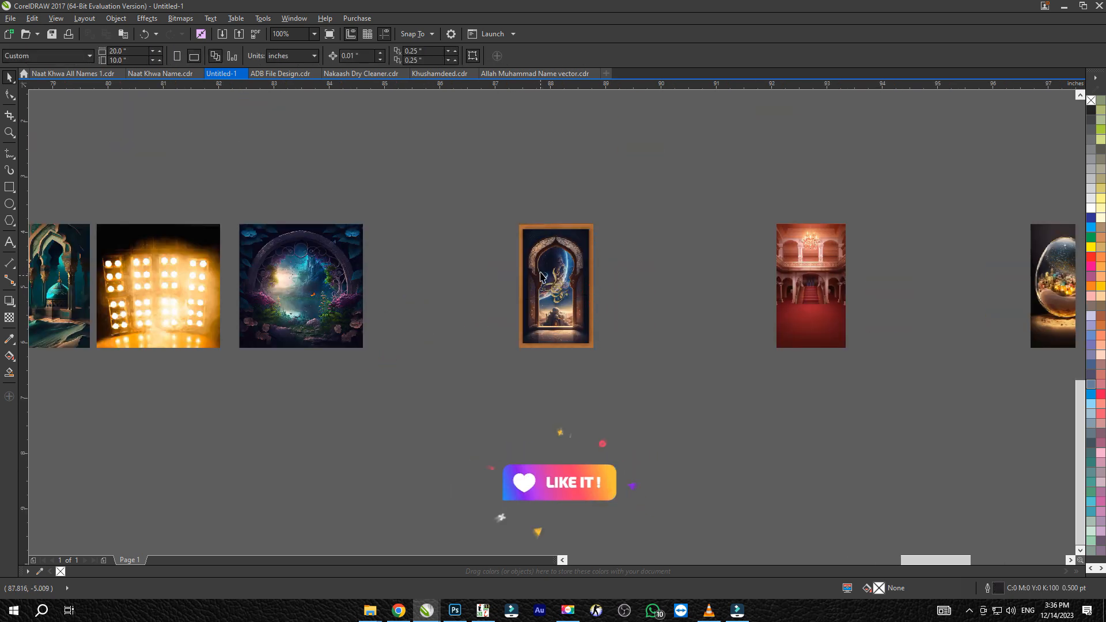
Move the orange-framed arch, red hall and glass egg images close together beside the garden portal image
scroll(548, 231, "up", 3)
scroll(557, 268, "down", 2)
scroll(566, 293, "down", 1)
left_click_drag(569, 314, 421, 318)
left_click_drag(823, 347, 494, 339)
left_click_drag(638, 358, 297, 325)
left_click_drag(724, 297, 223, 292)
scroll(872, 303, "down", 2)
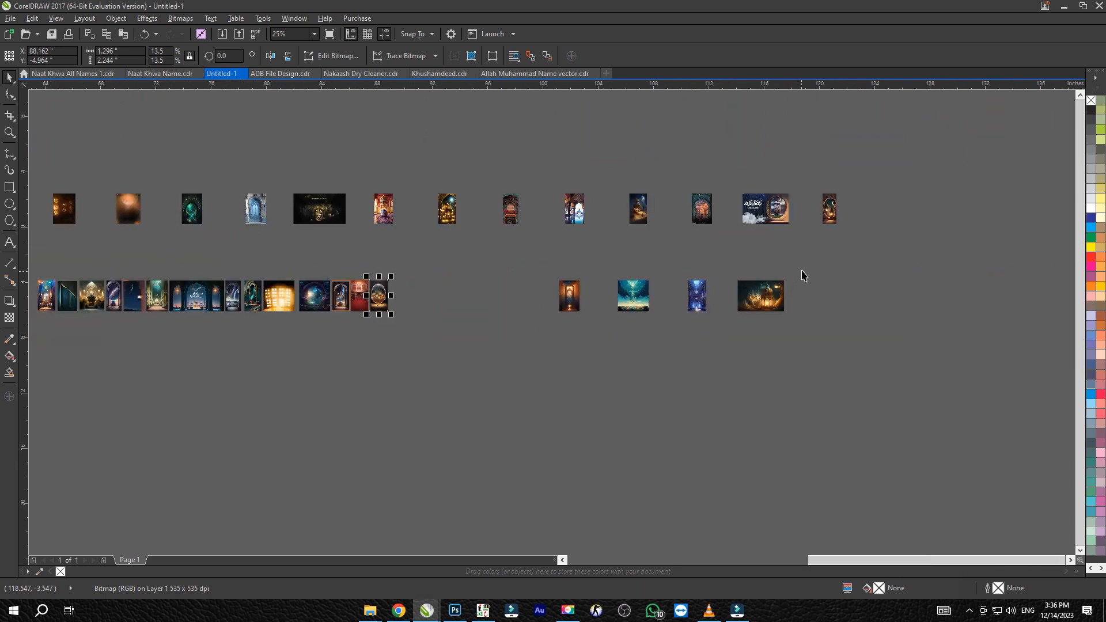
Pack the orange doorway, teal sky, blue cathedral and golden lantern images beside the glass egg image to complete the lower row
left_click_drag(800, 280, 550, 322)
scroll(828, 314, "up", 2)
scroll(827, 314, "down", 1)
left_click_drag(858, 308, 516, 308)
scroll(516, 307, "up", 1)
left_click_drag(656, 313, 508, 313)
left_click_drag(925, 324, 621, 323)
scroll(621, 323, "down", 1)
left_click_drag(855, 342, 641, 334)
scroll(803, 289, "down", 1)
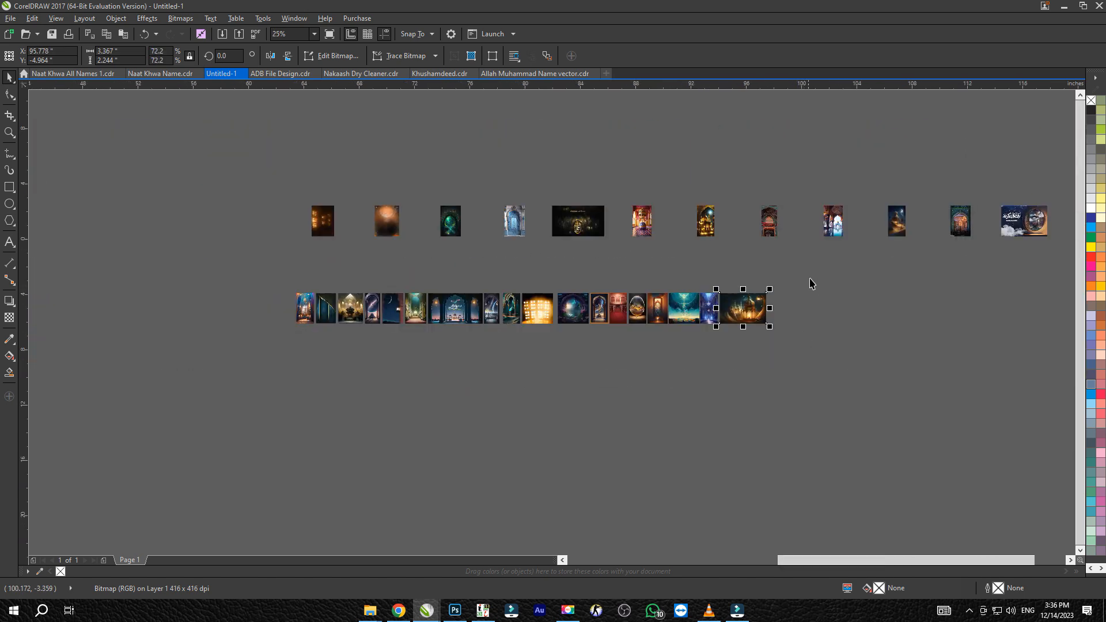
Pack the orange glow, green cave, blue door and black-and-gold calligraphy images beside the brown lights image in the upper row
scroll(397, 228, "up", 2)
left_click_drag(397, 228, 233, 233)
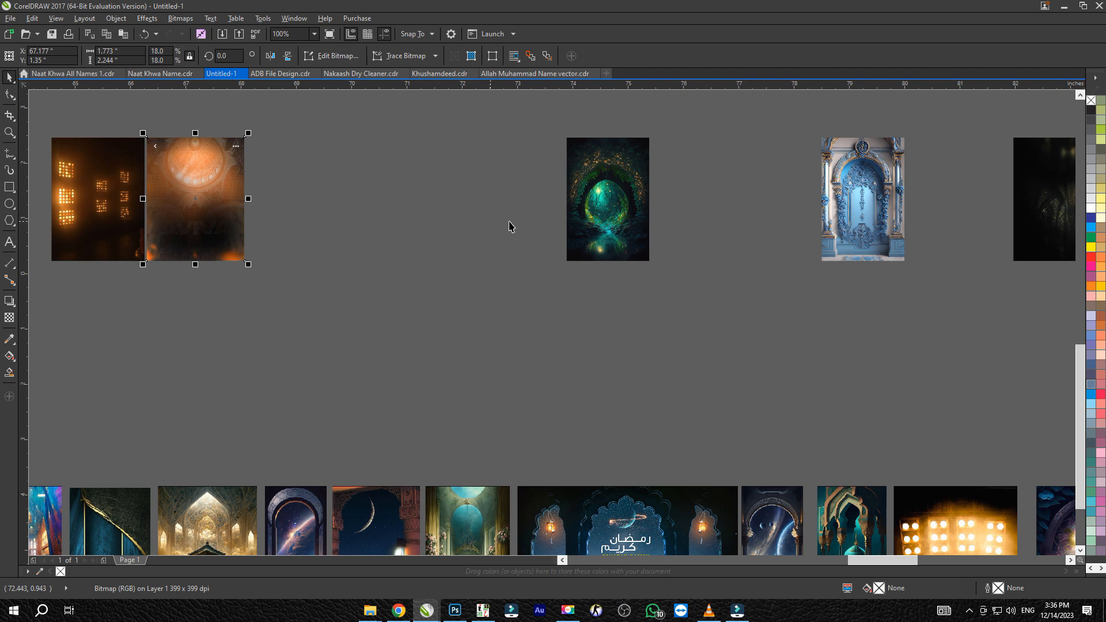
left_click_drag(597, 199, 277, 205)
left_click_drag(851, 205, 362, 211)
left_click_drag(1012, 231, 421, 227)
Continue the upper row with the colourful lantern hall, golden mosque, red balcony and blue-arched pool images packed closely together
scroll(645, 251, "right", 3)
scroll(646, 250, "down", 1)
left_click_drag(803, 239, 556, 247)
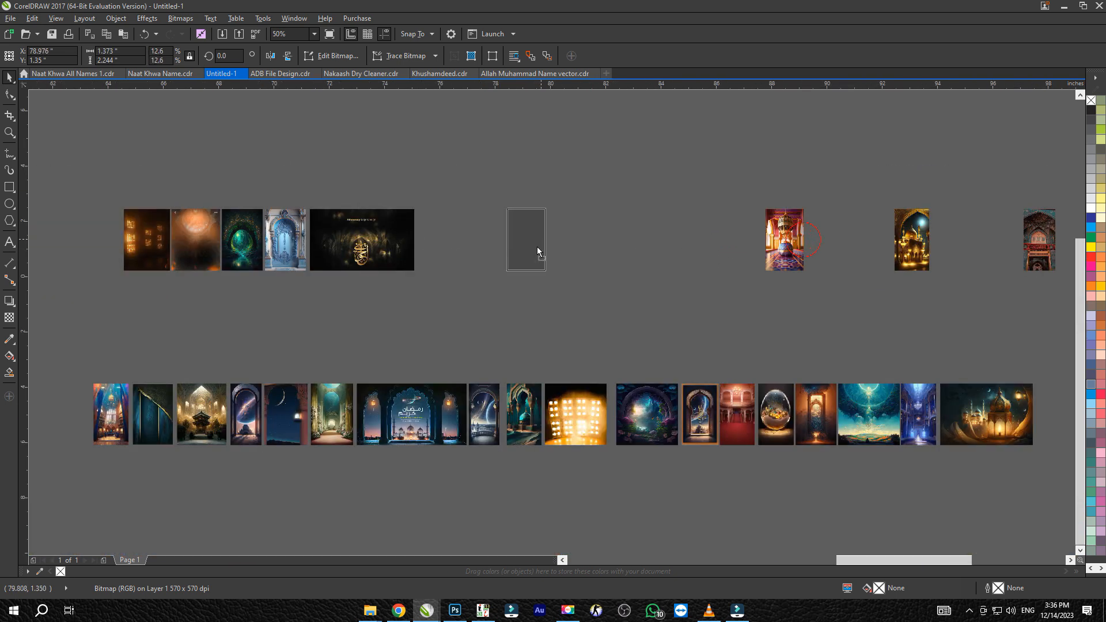
left_click_drag(451, 252, 507, 238)
scroll(798, 264, "right", 3)
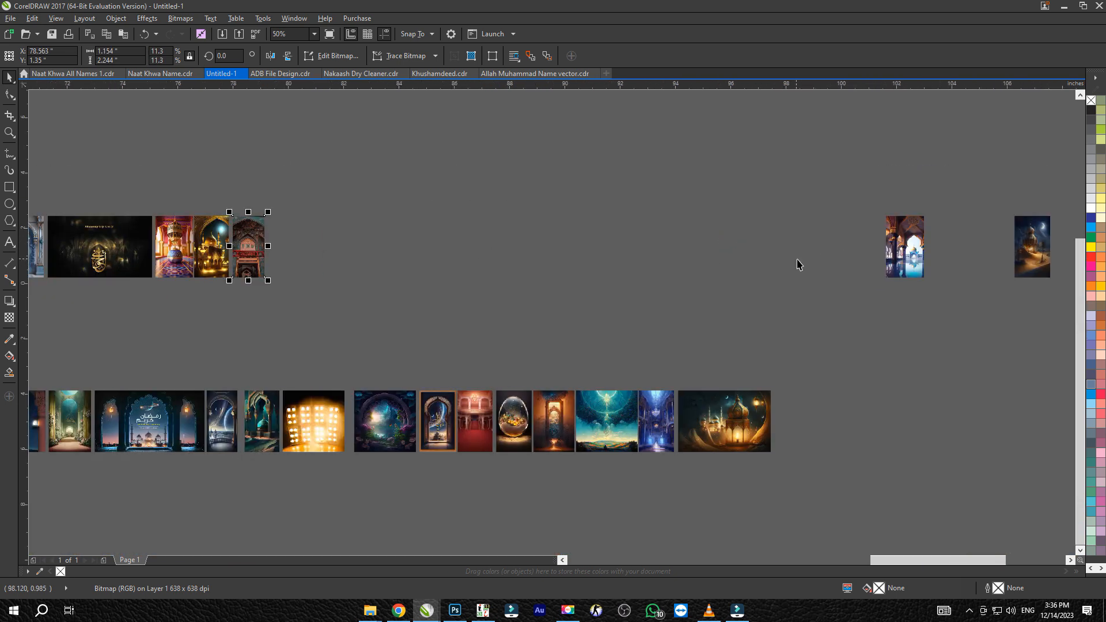
left_click_drag(921, 261, 299, 278)
scroll(333, 267, "right", 6)
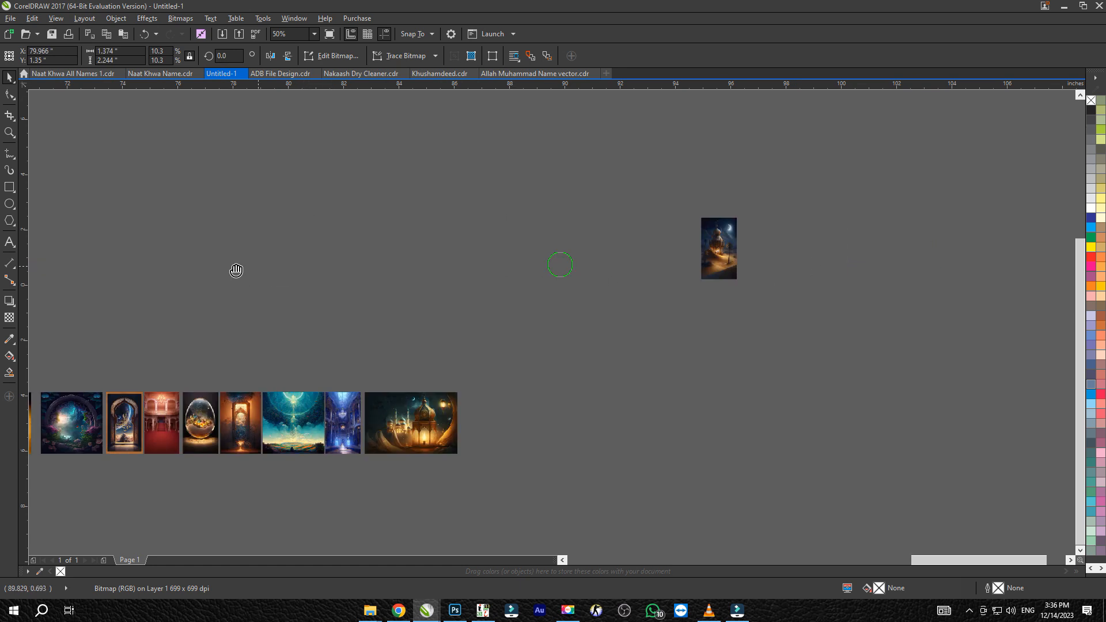
Bring the desert mosque, teal arch, Ramadan Kareem banner and lantern arch images close together
scroll(993, 247, "up", 2)
left_click_drag(859, 247, 740, 247)
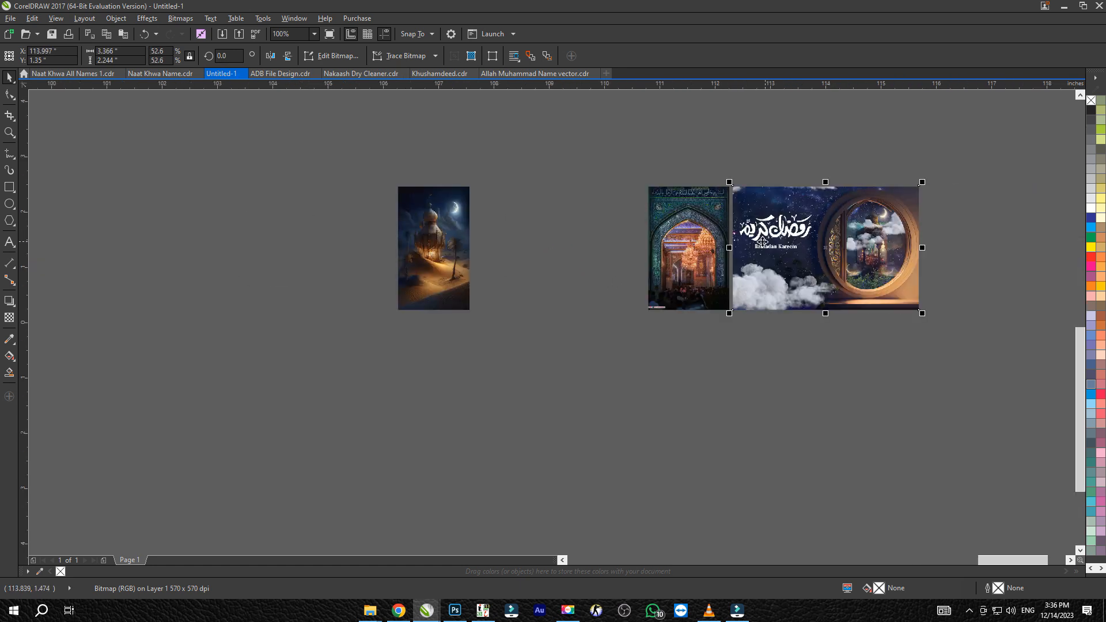
left_click(657, 244, "shift")
left_click_drag(657, 245, 485, 245)
scroll(557, 249, "down", 3)
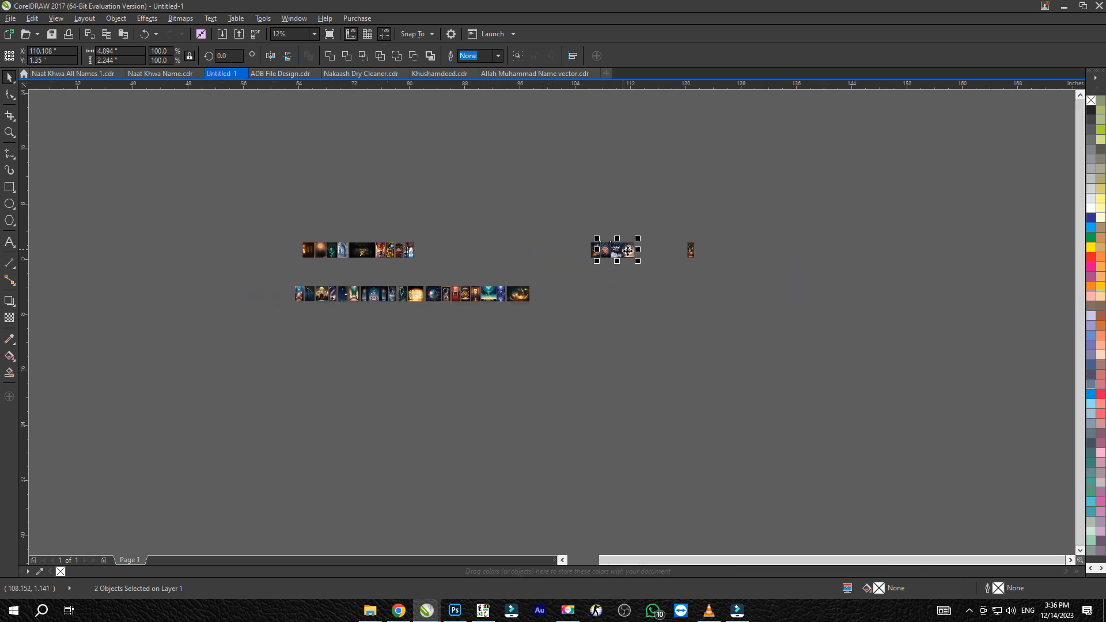
scroll(564, 249, "up", 2)
left_click_drag(842, 249, 630, 251)
Move the four-image set with the Ramadan Kareem banner against the end of the packed upper row
left_click_drag(721, 209, 392, 301)
scroll(448, 295, "up", 1)
scroll(444, 293, "left", 5)
scroll(835, 298, "down", 1)
left_click_drag(845, 274, 143, 271)
scroll(404, 323, "down", 1)
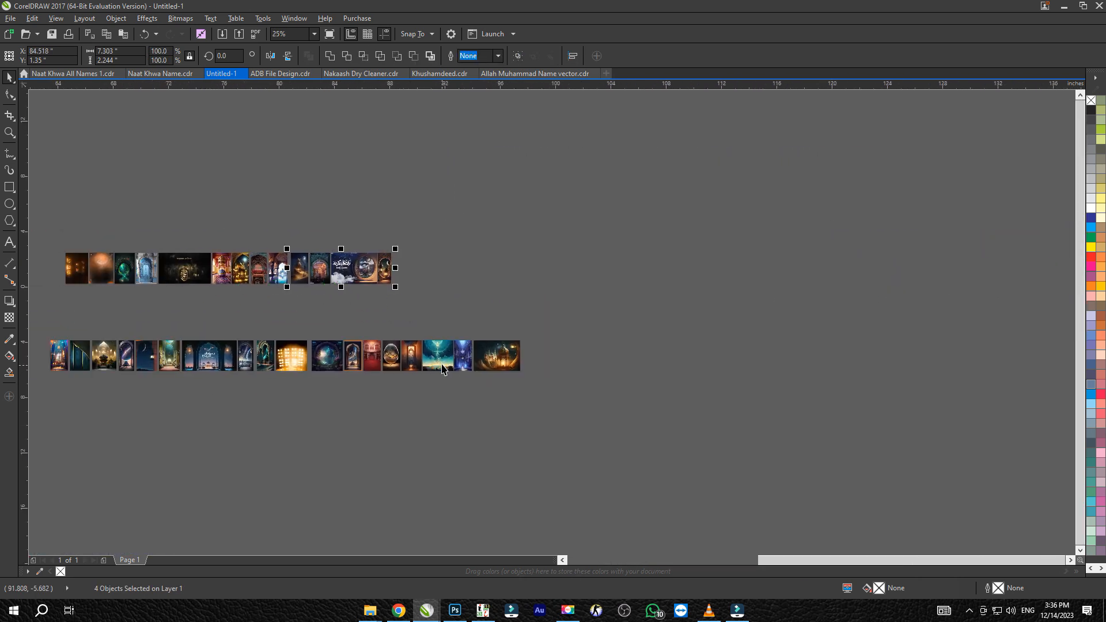
Move the blue cathedral and golden lantern images from the lower row to the end of the upper row and align their tops
scroll(455, 352, "up", 1)
left_click_drag(641, 291, 447, 403)
left_click_drag(464, 372, 341, 208)
left_click(313, 200, "shift")
key("t")
left_click(263, 263)
key("F4")
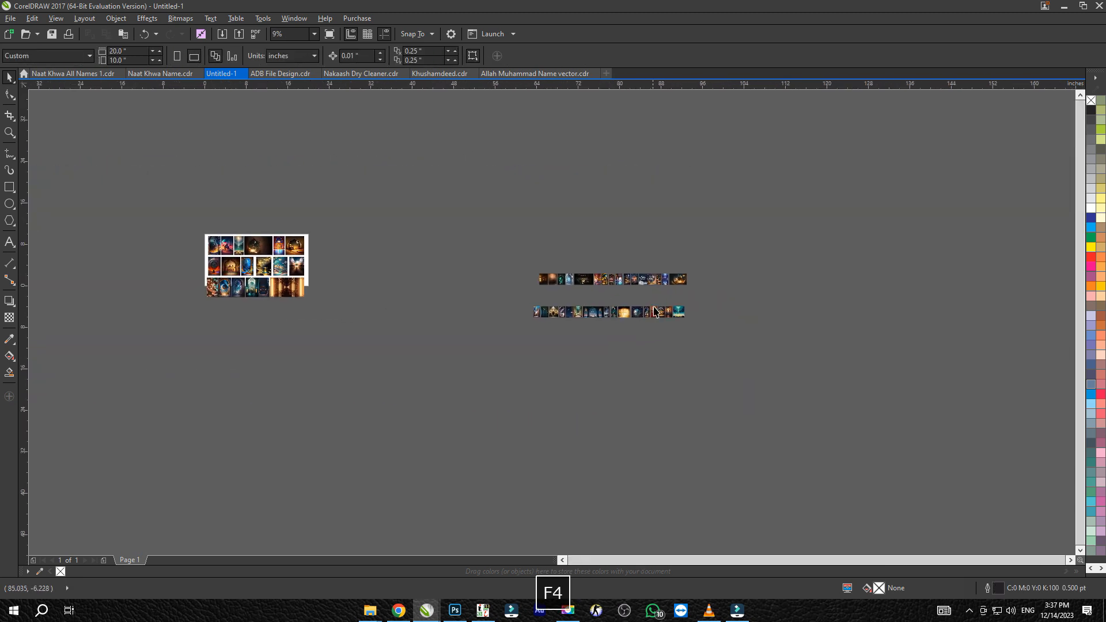
Group the rows, align their left edges, and ungroup them again
scroll(585, 324, "up", 2)
key("ctrl+g")
left_click(579, 255, "shift")
key("l")
left_click(397, 274)
left_click(757, 310)
key("ctrl+u")
scroll(756, 308, "up", 1)
Move the lower row up close beneath the upper row and right-align the golden lantern image with the teal sky image
left_click_drag(870, 279, 221, 382)
left_click_drag(679, 315, 675, 240)
left_click(699, 325)
left_click(790, 200)
left_click(800, 245, "shift")
key("r")
Try distributing the upper-row images horizontally by their centers, and undo it
left_click_drag(893, 165, 160, 223)
key("shift+e")
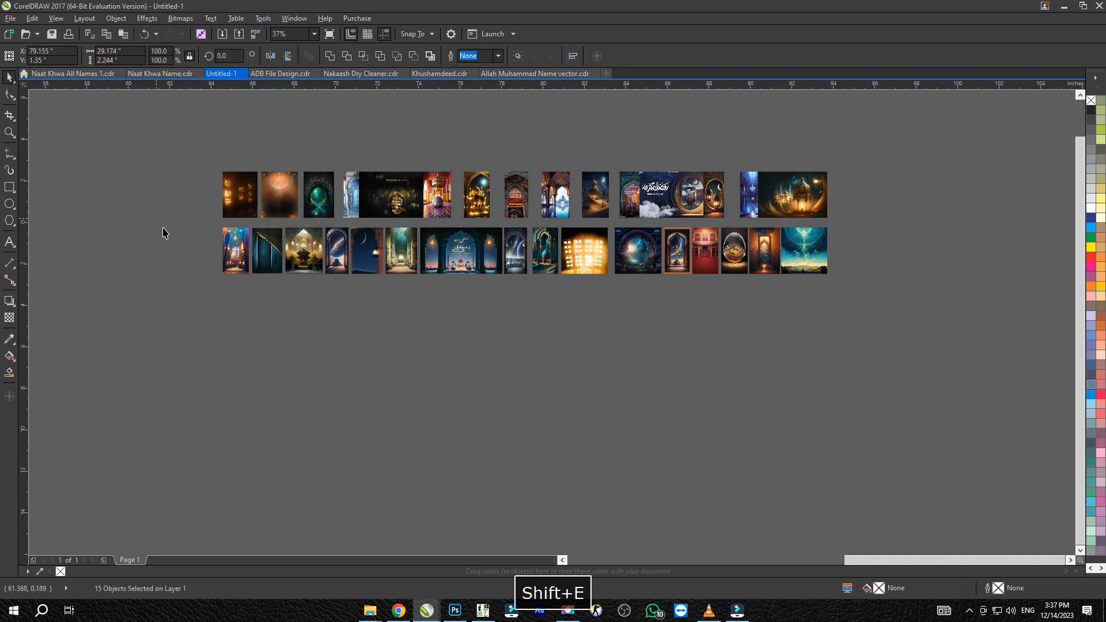
key("ctrl+z")
key("shift+e")
key("ctrl+z")
Adjust the horizontal spacing of the images near the end of the upper row
scroll(729, 192, "up", 2)
left_click_drag(730, 192, 780, 193)
left_click(621, 195, "shift")
left_click_drag(628, 190, 669, 219)
key("ctrl+z")
left_click(690, 236)
scroll(669, 219, "down", 2)
Group all images of both packed rows and right-align the group with the images on the page
left_click_drag(841, 159, 136, 341)
scroll(345, 320, "down", 1)
left_click_drag(742, 238, 165, 291)
key("ctrl+g")
left_click(322, 271, "shift")
key("r")
left_click(406, 259)
key("F4")
Place the two-row group directly beneath the page's images and enlarge it to about 44.7 by 7.58 inches
scroll(399, 411, "down", 1)
left_click_drag(399, 411, 401, 284)
left_click(375, 317)
left_click_drag(277, 372, 215, 366)
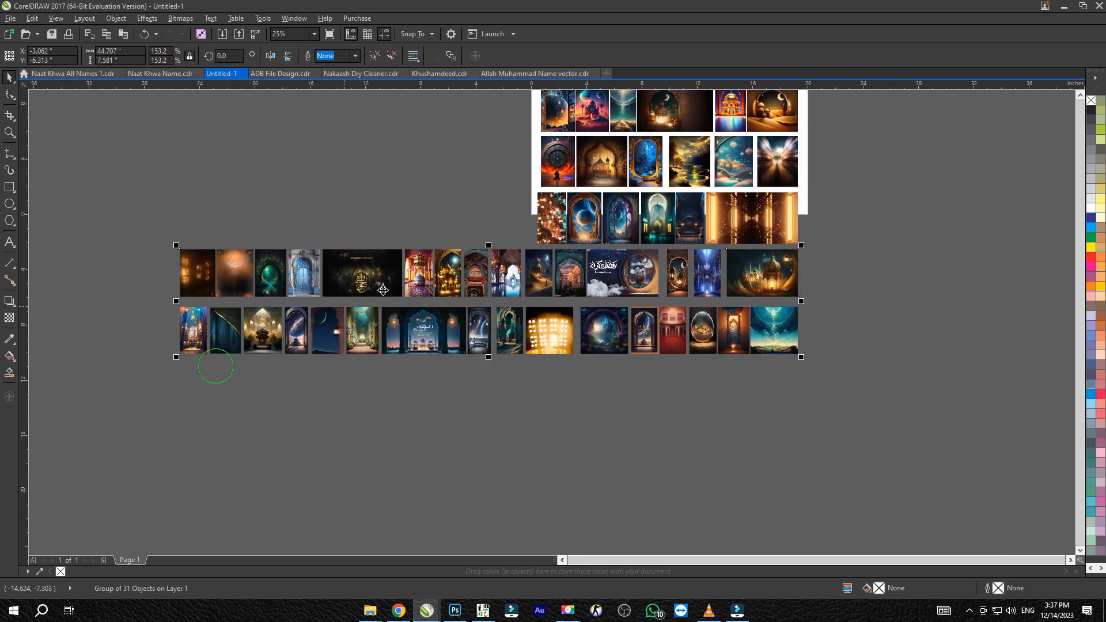
Ungroup the two rows, group the images overhanging the page's left side, and move that group beneath the remaining ones
key("ctrl+u")
key("ctrl+g")
left_click_drag(145, 231, 834, 221)
key("ctrl+g")
left_click_drag(451, 303, 587, 388)
mouse_move(481, 330)
left_mouse_down()
mouse_move(763, 486)
mouse_move(760, 437)
left_mouse_up()
Right-align the moved group with the rows above it and ungroup it
left_click(775, 340, "shift")
key("r")
left_click_drag(860, 340, 340, 478)
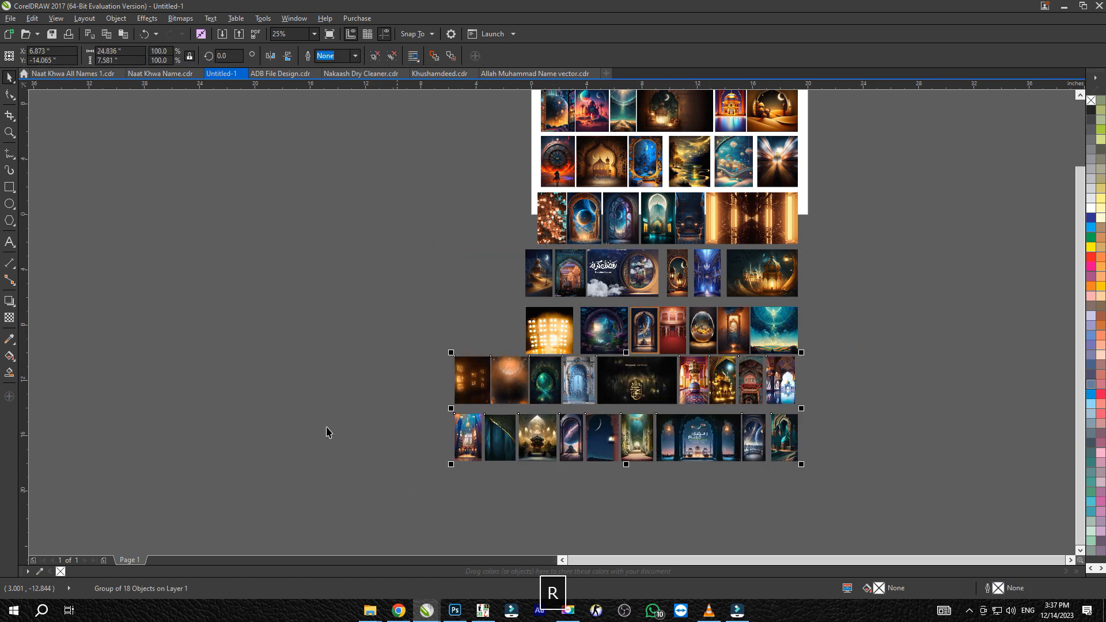
key("ctrl+u")
left_click(328, 432)
Move the stained-glass hall image up beside the floodlights image and center the two vertically
left_click(481, 383)
left_click(470, 438, "shift")
left_click_drag(470, 438, 497, 325)
left_click(496, 330)
key("e")
left_click(546, 323, "shift")
key("e")
Place the brown lights image beside the desert mosque image and align their tops
left_click(454, 340)
left_click(500, 315)
left_click(547, 338, "shift")
key("v")
left_click(511, 283)
left_click(533, 273, "shift")
key("t")
left_click(458, 299)
Left-align the brown lights, stained-glass hall and orange glow images with each other
left_click(496, 281)
left_click(494, 322, "shift")
scroll(493, 323, "up", 1)
left_click(521, 412, "shift")
key("l")
left_click(443, 386)
Left-align the brown lights and orange glow images with the dark teal curtain image in the last row
left_click(514, 261)
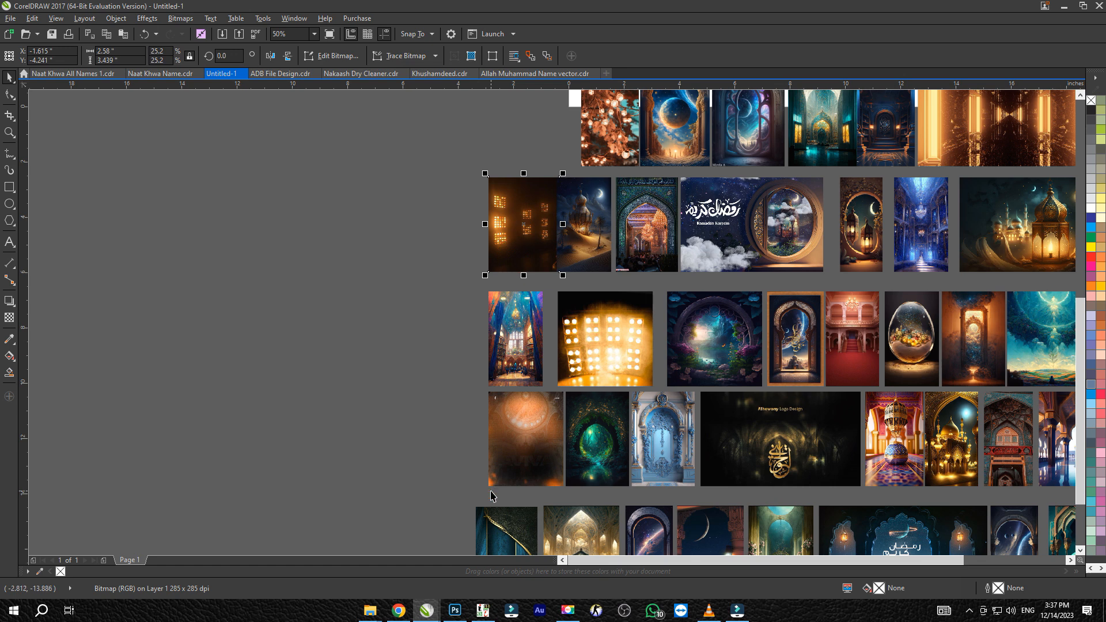
left_click(482, 528, "shift")
key("l")
left_click(459, 337)
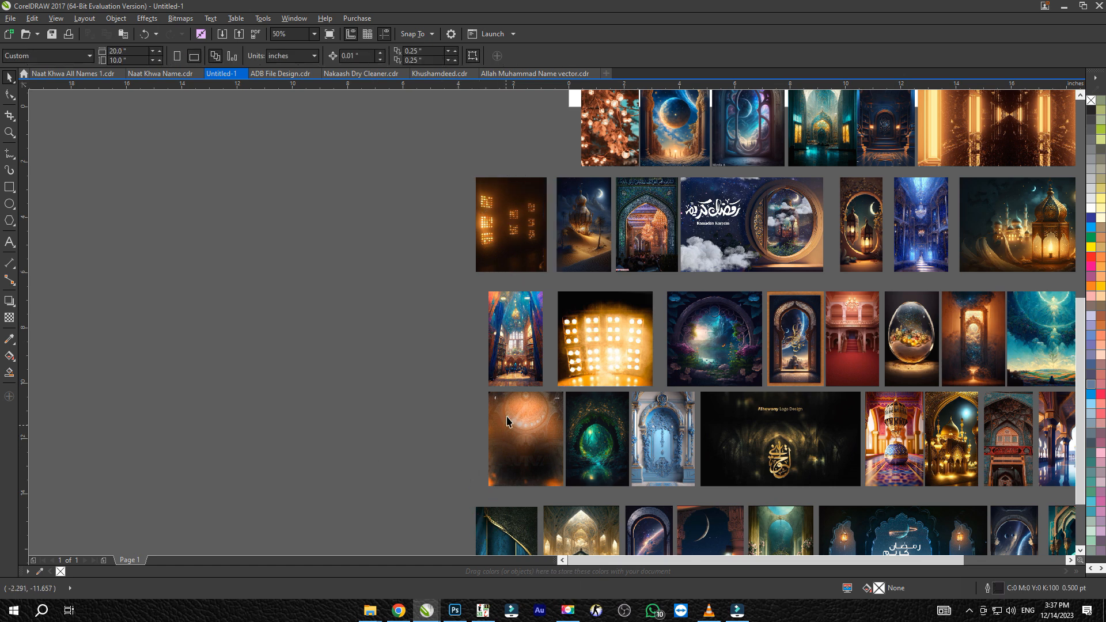
left_click(506, 418)
left_click(484, 522, "shift")
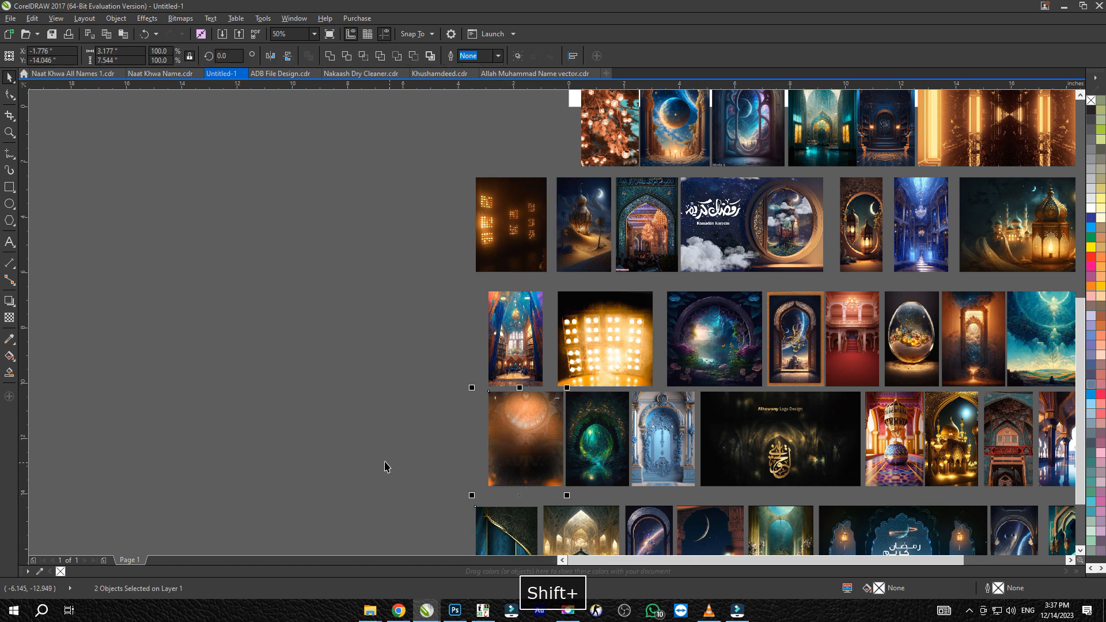
key("l")
left_click(412, 447)
Left-align the stained-glass hall image with the orange glow image
left_click(504, 361)
left_click(501, 377, "shift")
key("l")
left_click(503, 370)
left_click(498, 419, "shift")
key("l")
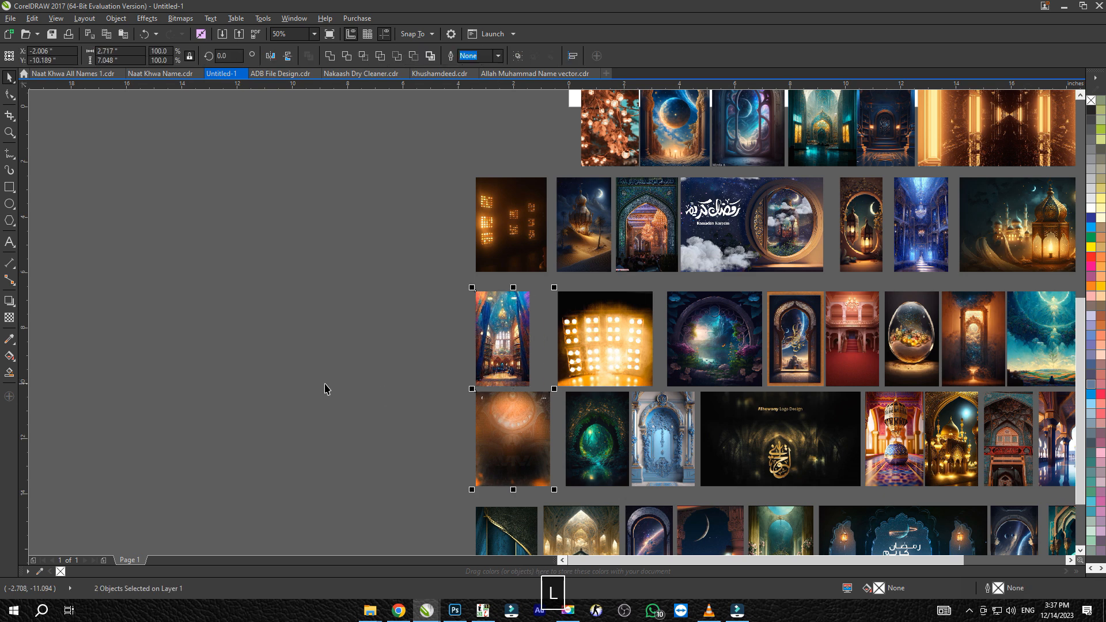
left_click(327, 385)
Examine the arranged rows, including a close look at the arch images in the last row
key("F4")
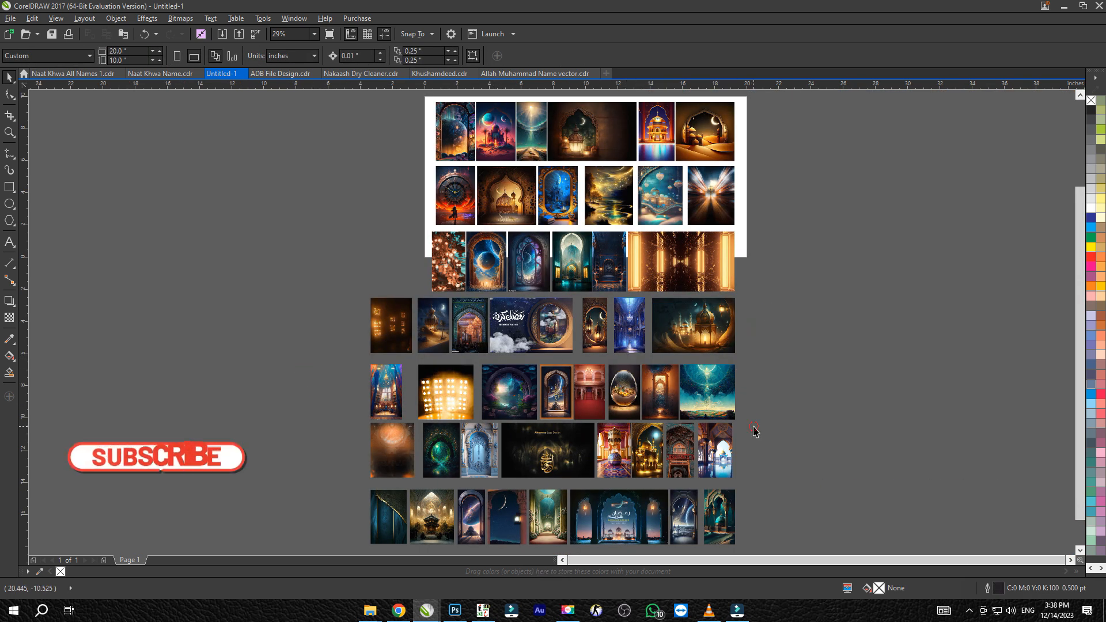
left_click_drag(696, 300, 687, 393)
left_click_drag(736, 368, 464, 555)
key("z")
left_click_drag(660, 511, 714, 487)
key("space")
scroll(928, 186, "up", 2)
scroll(927, 186, "down", 10)
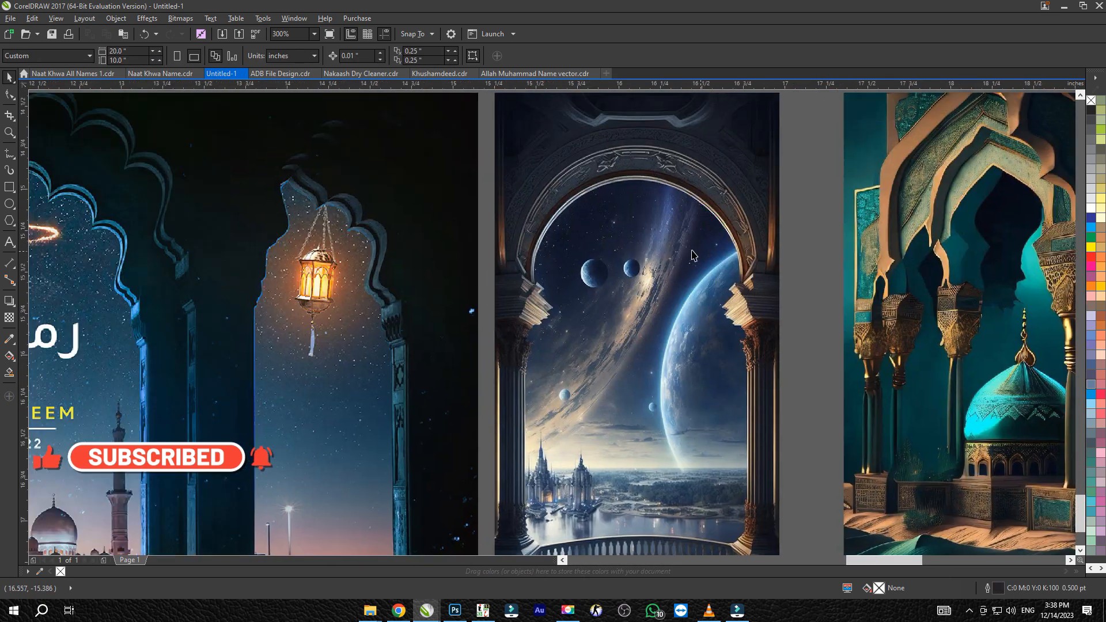
key("F4")
Switch to File Explorer and open the Pic folder inside Mehfil Design JPG with extra large thumbnails
key("alt+Tab")
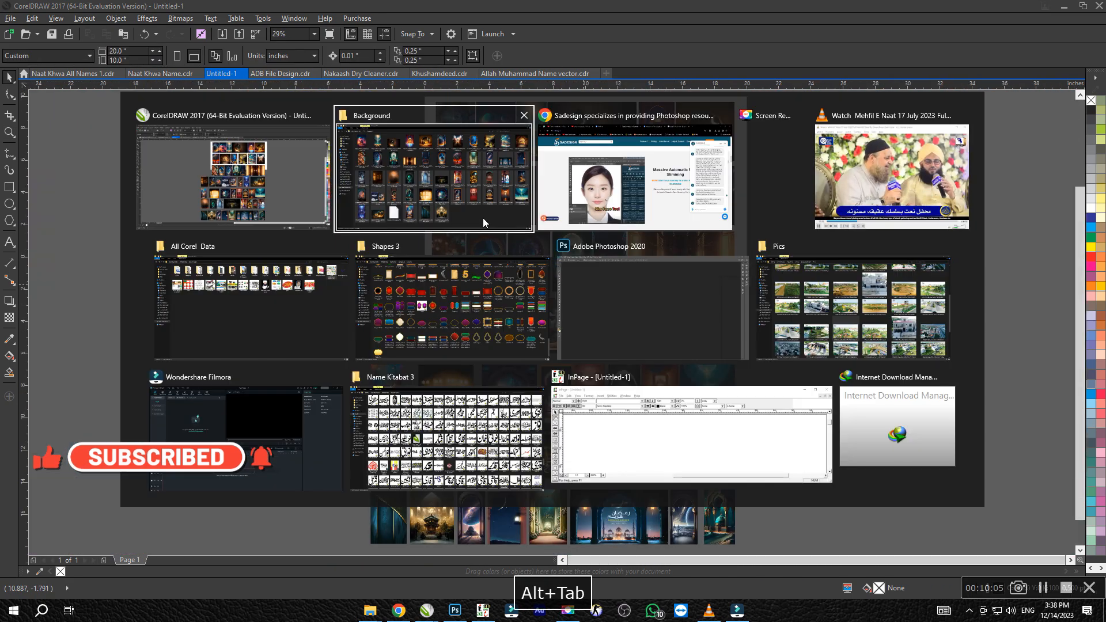
left_click(461, 334)
key("BackSpace")
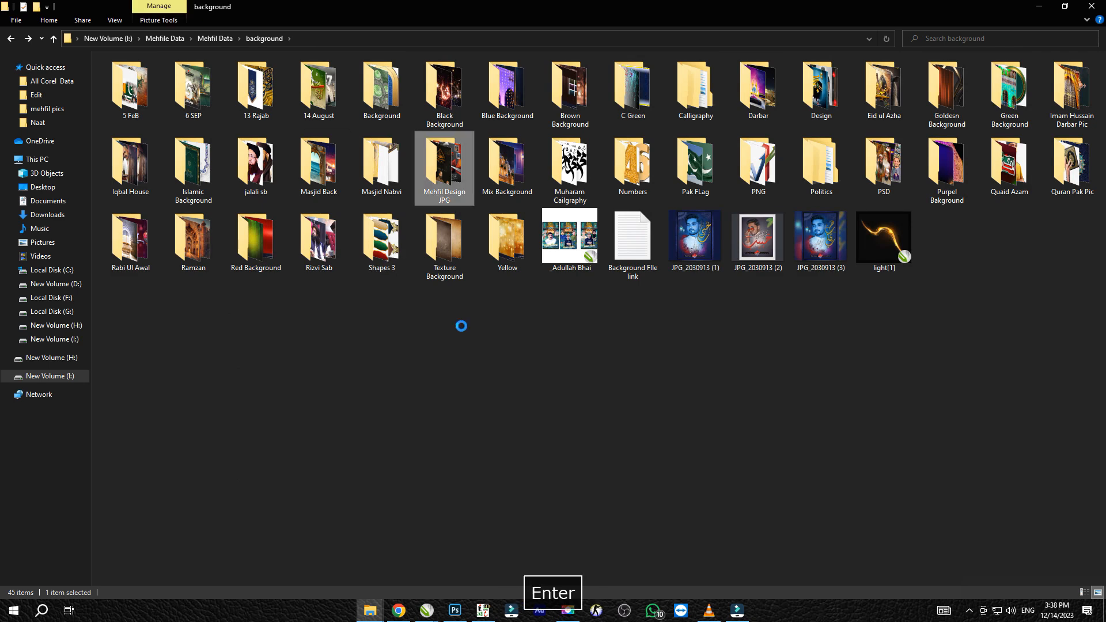
key("Return")
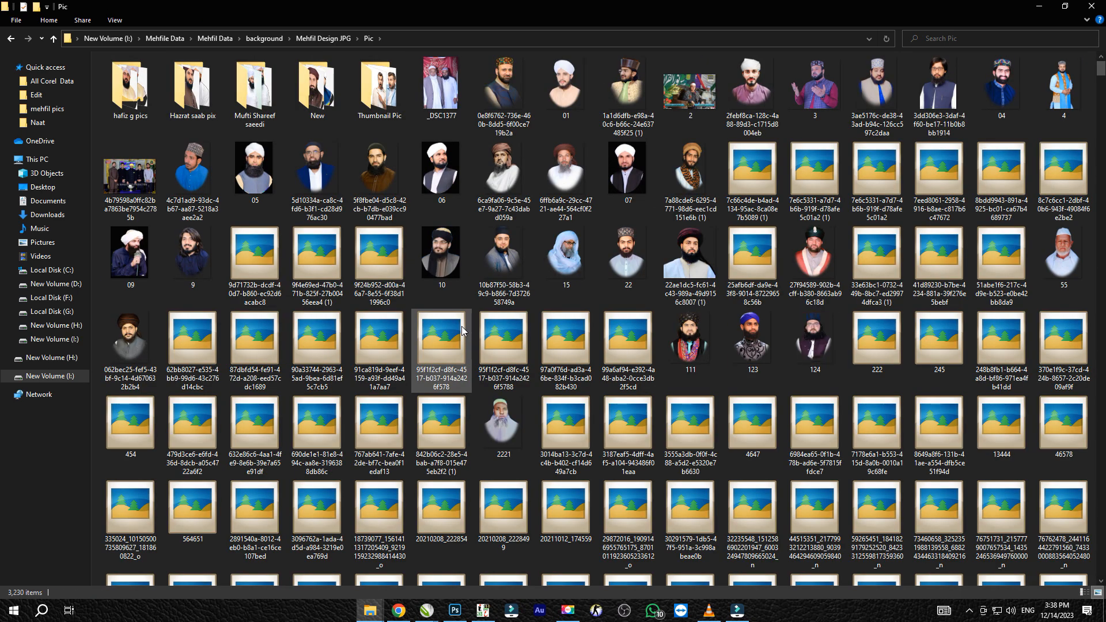
key("ctrl+shift+1")
left_click(479, 256)
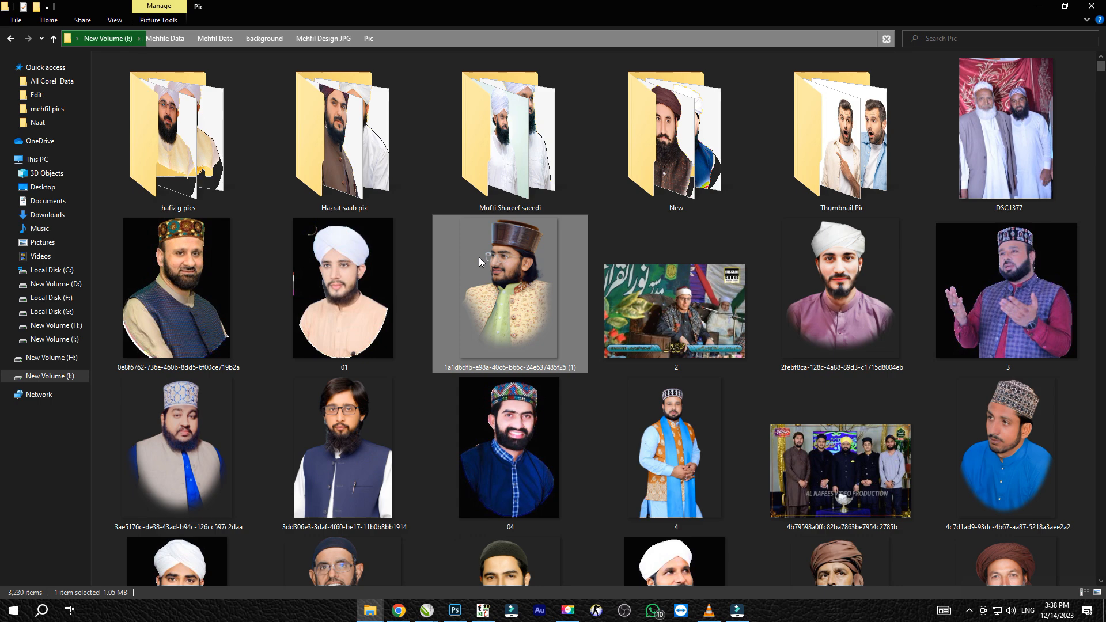
Jump to the reciter's photos by name and browse to the cutout with the white turban and olive kurta
type("awais")
key("Down")
key("Down")
key("Down")
key("Down")
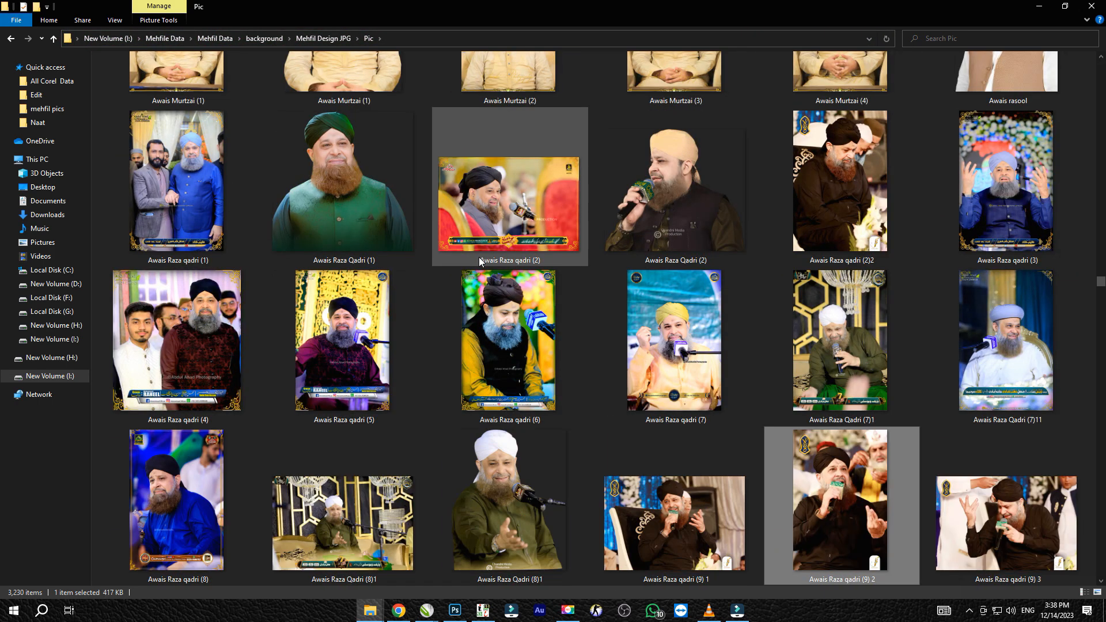
key("Down")
Copy the reciter's cutout photo from the folder and paste it beside the first row of images in CorelDRAW
key("alt+Tab")
left_click_drag(461, 385, 461, 388)
key("z")
left_click_drag(432, 197, 481, 256)
key("space")
scroll(533, 285, "down", 2)
left_click_drag(533, 285, 450, 246)
key("alt+Tab")
key("alt+Tab")
key("ctrl+v")
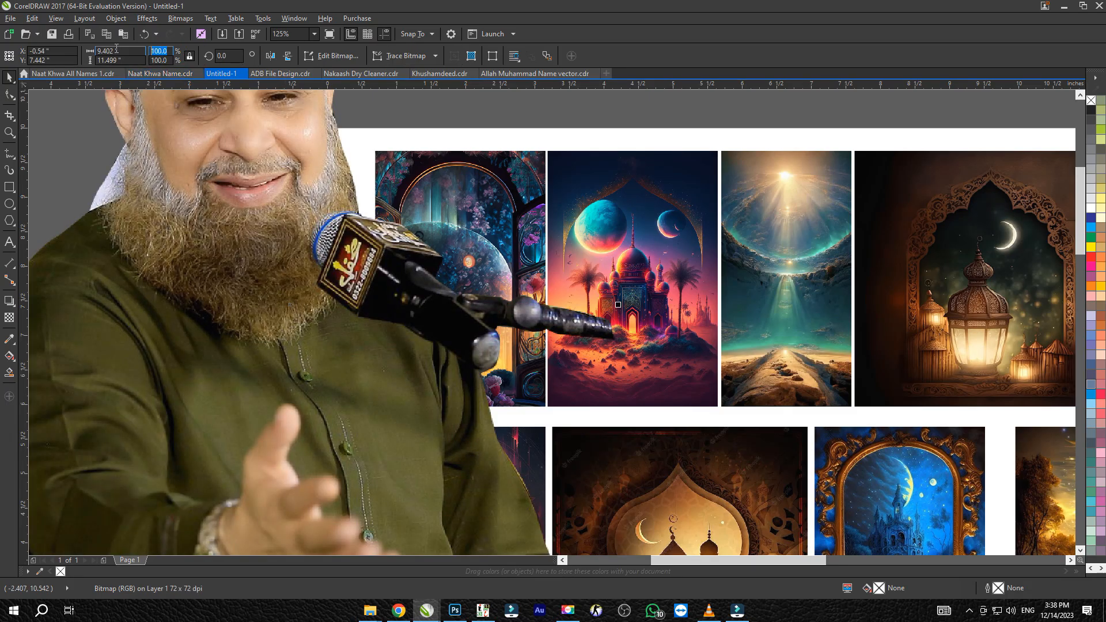
Scale the pasted cutout photo to 10 percent
type("10")
key("Return")
key("x")
key("ctrl+space")
key("space")
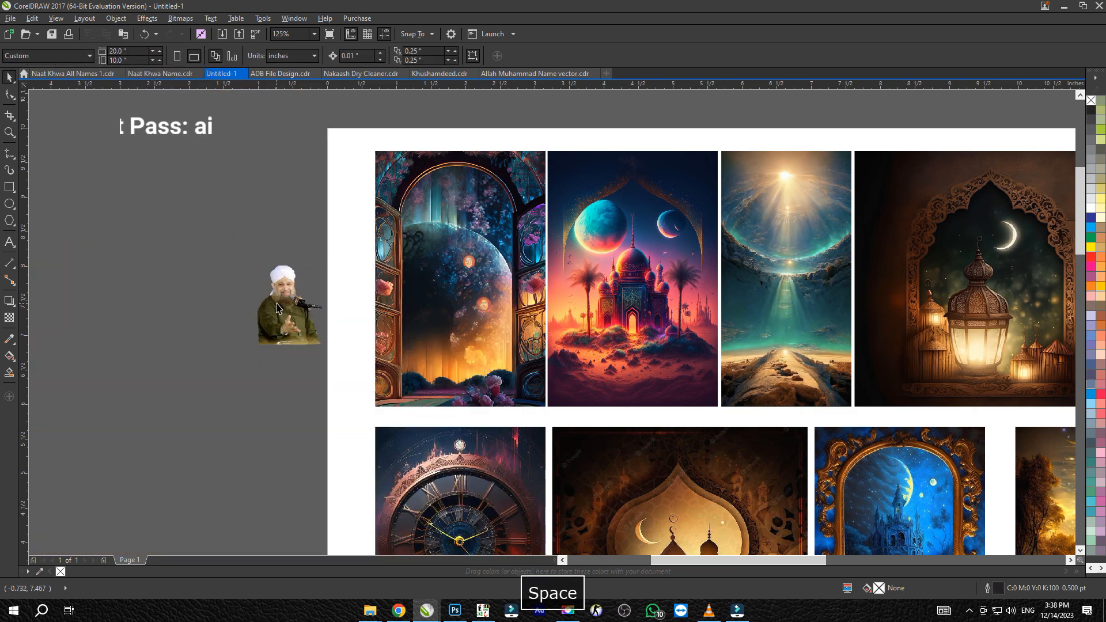
Center the cutout photo on the first arched-window background and enlarge it to about 1.645 by 2.012 inches
left_click(277, 308)
left_click(405, 314, "shift")
key("c")
key("e")
left_click(288, 326)
left_click(483, 290)
left_click_drag(496, 267, 519, 239)
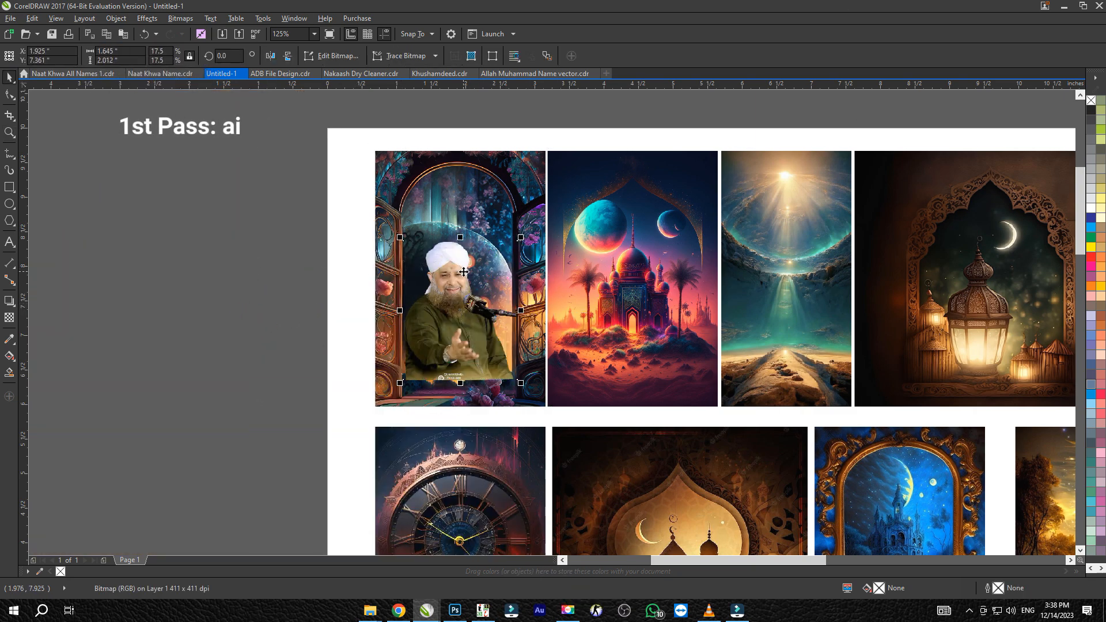
Enlarge the cutout on the arched-window background to about 1.86 by 2.275 inches and fade its lower edge with a transparency gradient
scroll(462, 287, "up", 1)
left_click_drag(574, 479, 589, 497)
left_click_drag(508, 451, 518, 451)
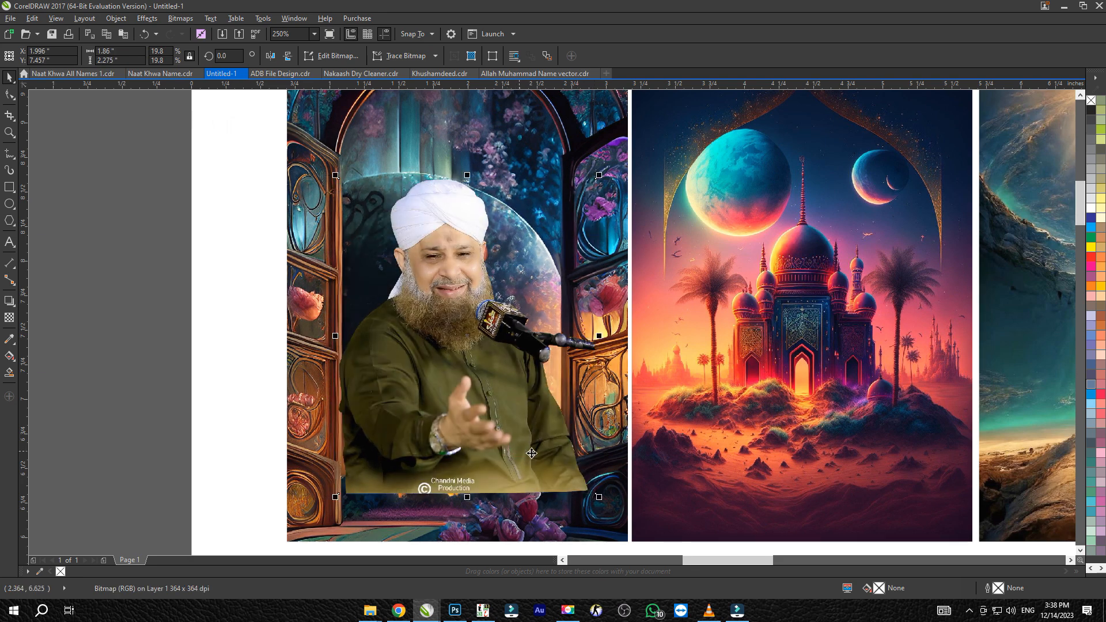
key("ctrl+space")
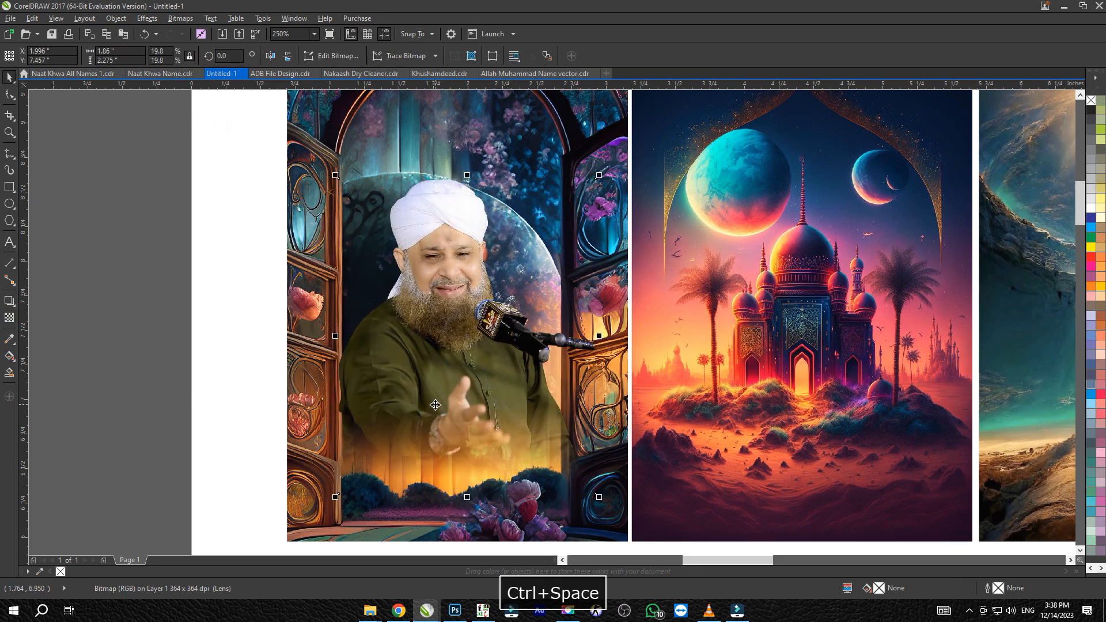
scroll(277, 413, "down", 1)
scroll(322, 373, "up", 2)
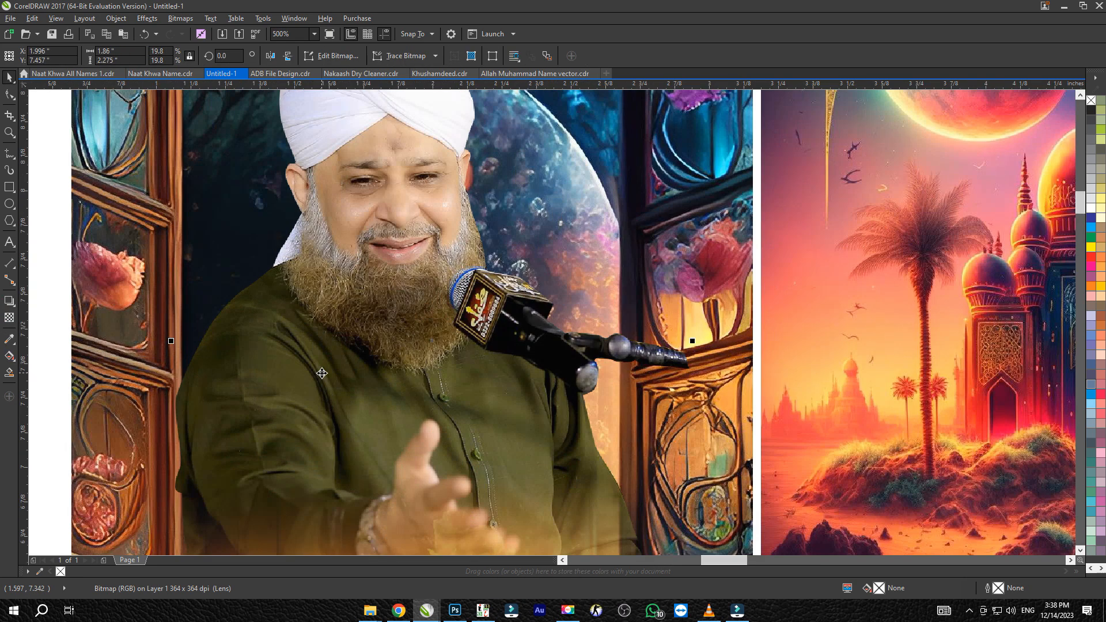
key("Return")
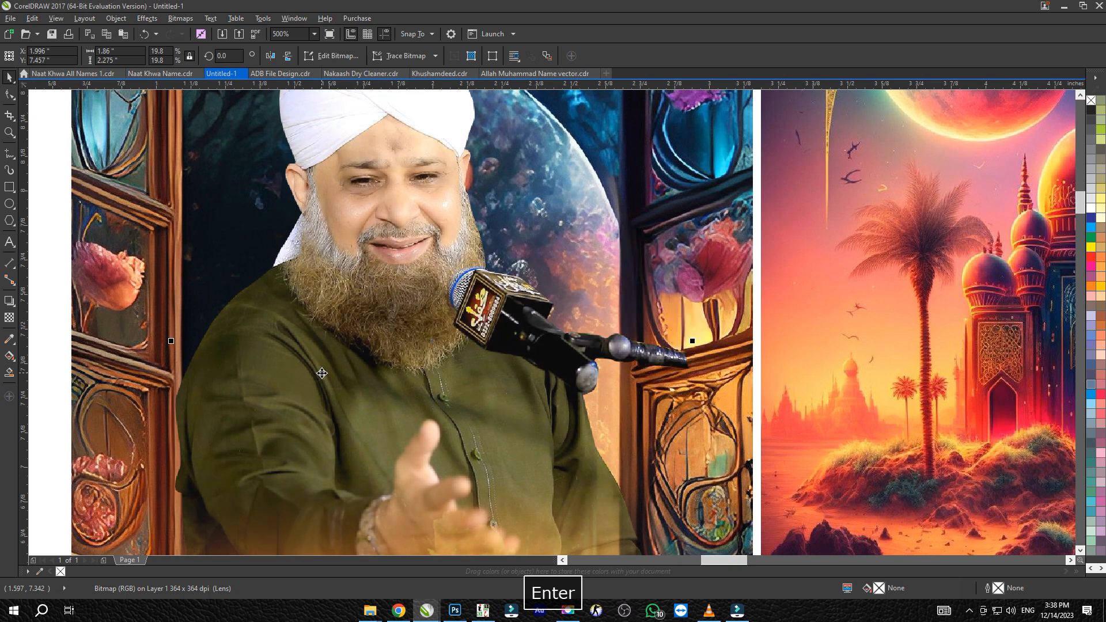
scroll(322, 372, "down", 1)
Copy the cutout with the dark turban, brown kurta and raised hand from the photo folder and paste it into the CorelDRAW drawing
key("alt+Tab")
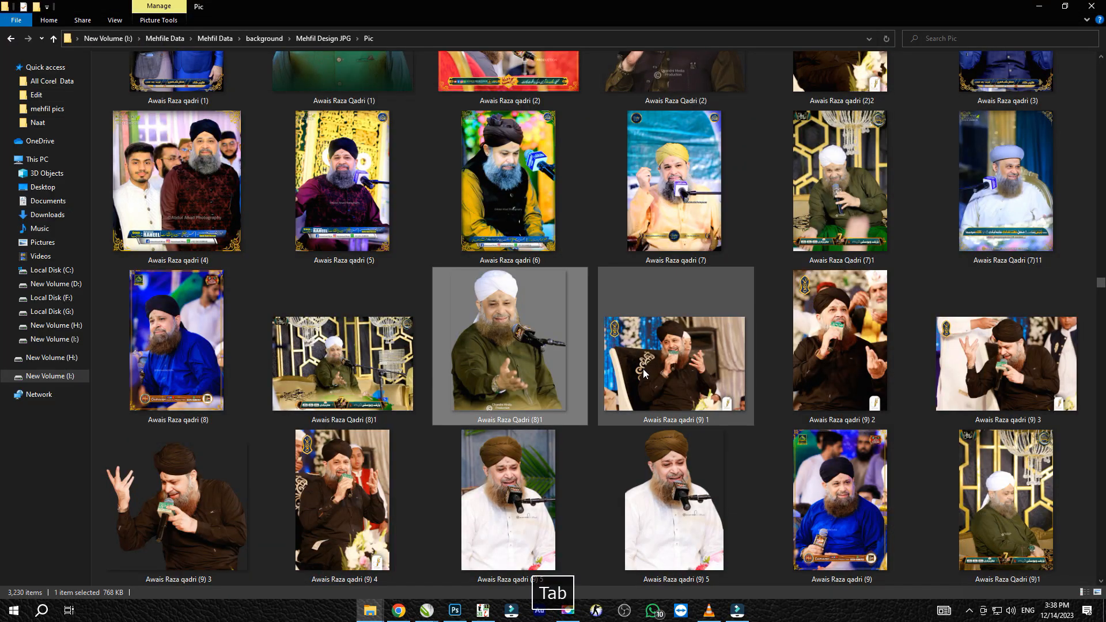
scroll(643, 369, "down", 3)
scroll(643, 369, "up", 3)
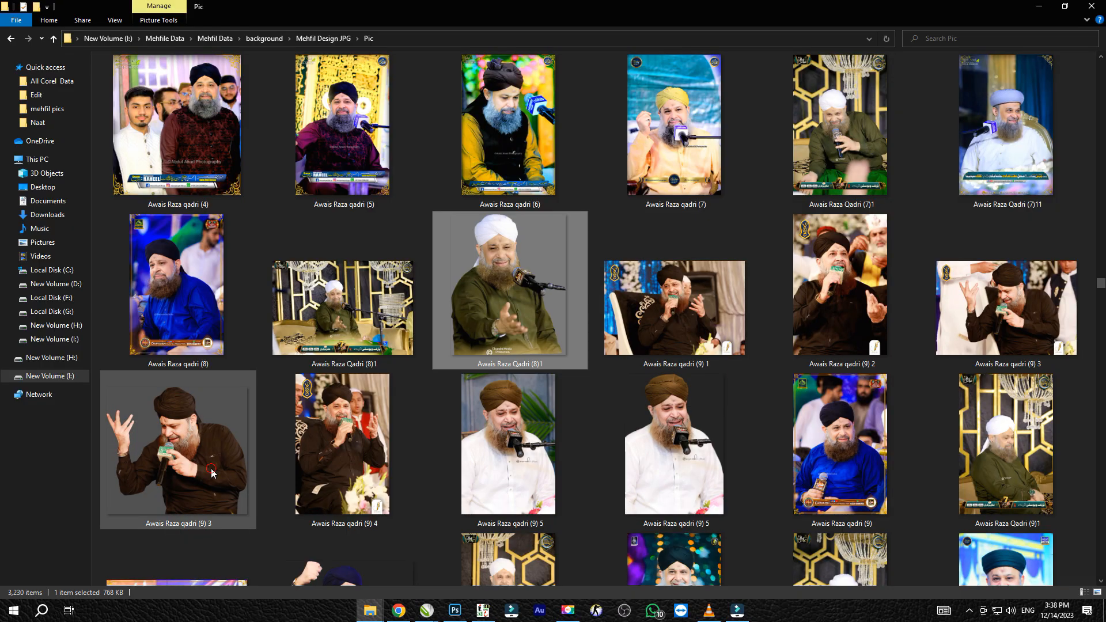
key("alt+Tab")
left_click_drag(71, 382, 67, 382)
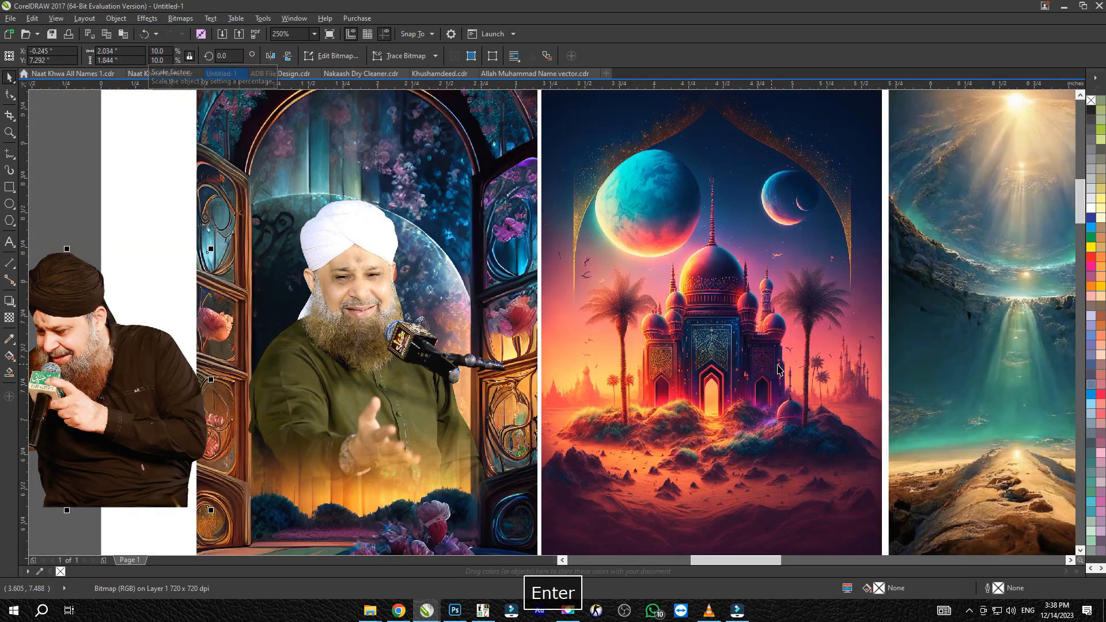
Enlarge the dark-turban cutout to about 2.674 by 2.424 inches and align it with the bottom edge of the moon-and-mosque background
left_click(720, 288, "shift")
key("r")
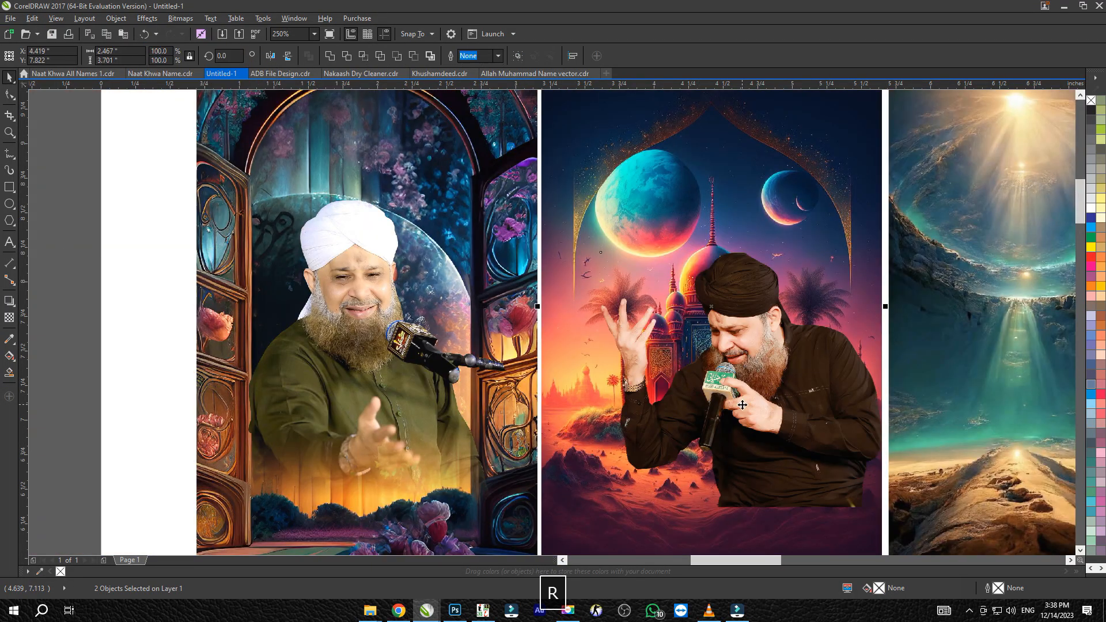
scroll(871, 304, "down", 1)
scroll(976, 370, "up", 1)
left_click(976, 370)
left_click_drag(780, 445, 868, 541)
left_click_drag(725, 392, 690, 368)
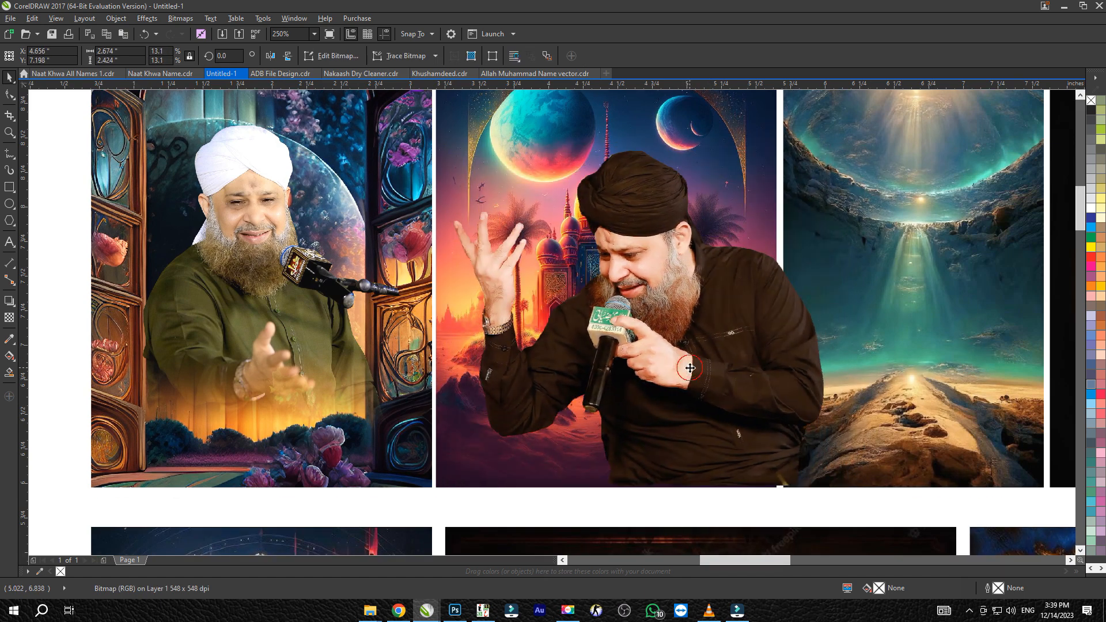
left_click(892, 219, "shift")
key("b")
Trim the cutout's overhanging side to the moon-and-mosque background's edge with the Shape tool and fade its lower part with transparency
scroll(705, 360, "down", 1)
key("F10")
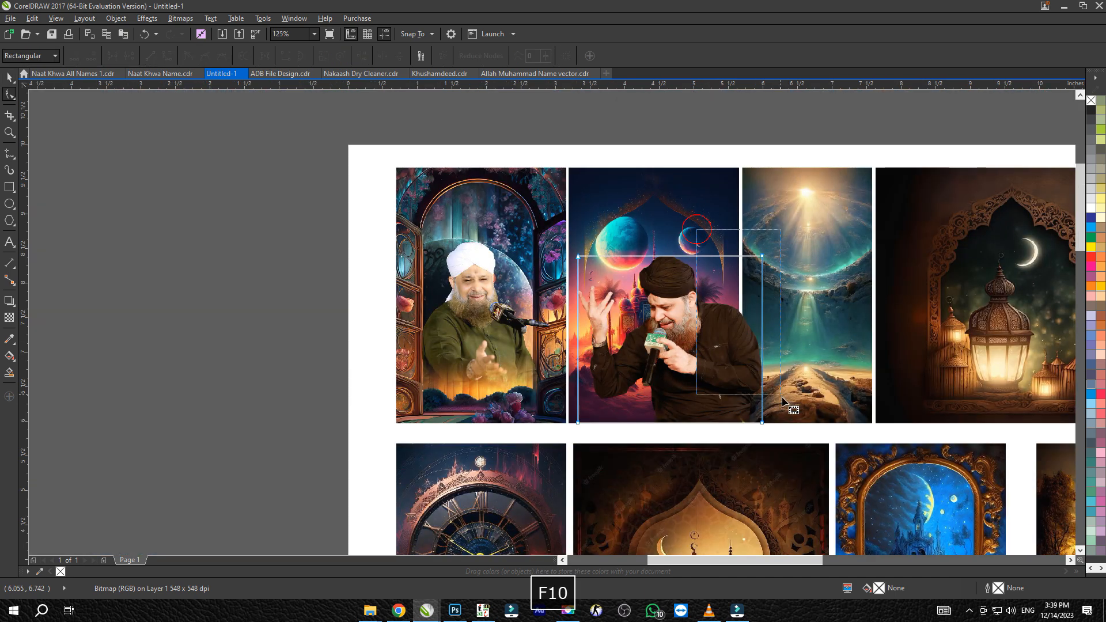
left_click(687, 354)
scroll(651, 288, "up", 1)
scroll(650, 288, "down", 1)
scroll(669, 318, "up", 1)
left_click_drag(672, 350, 542, 213)
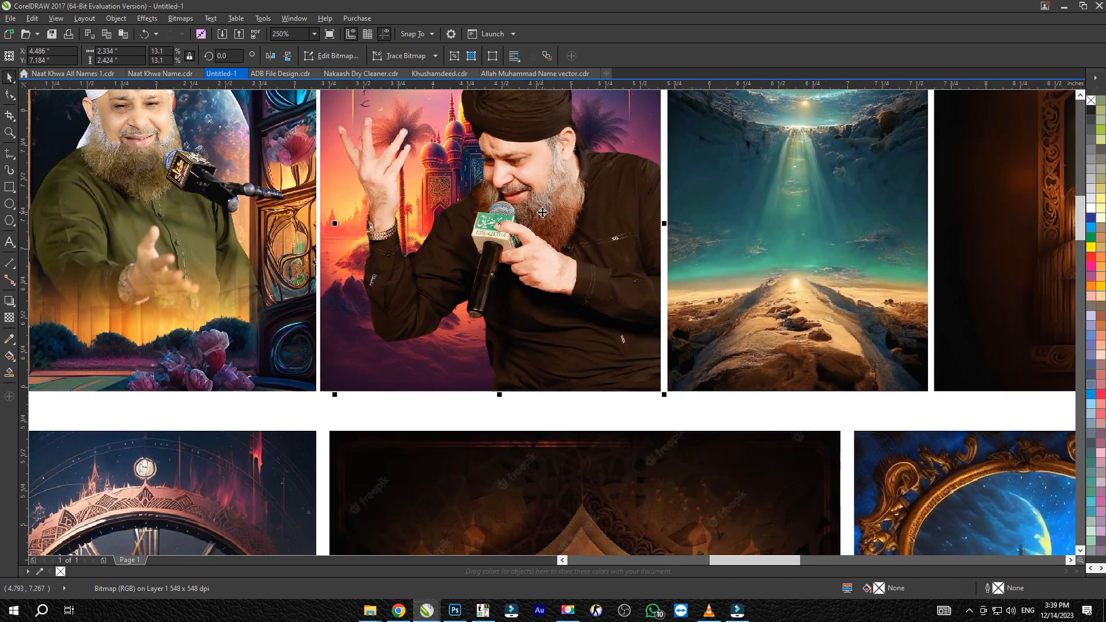
key("ctrl+space")
scroll(434, 395, "down", 1)
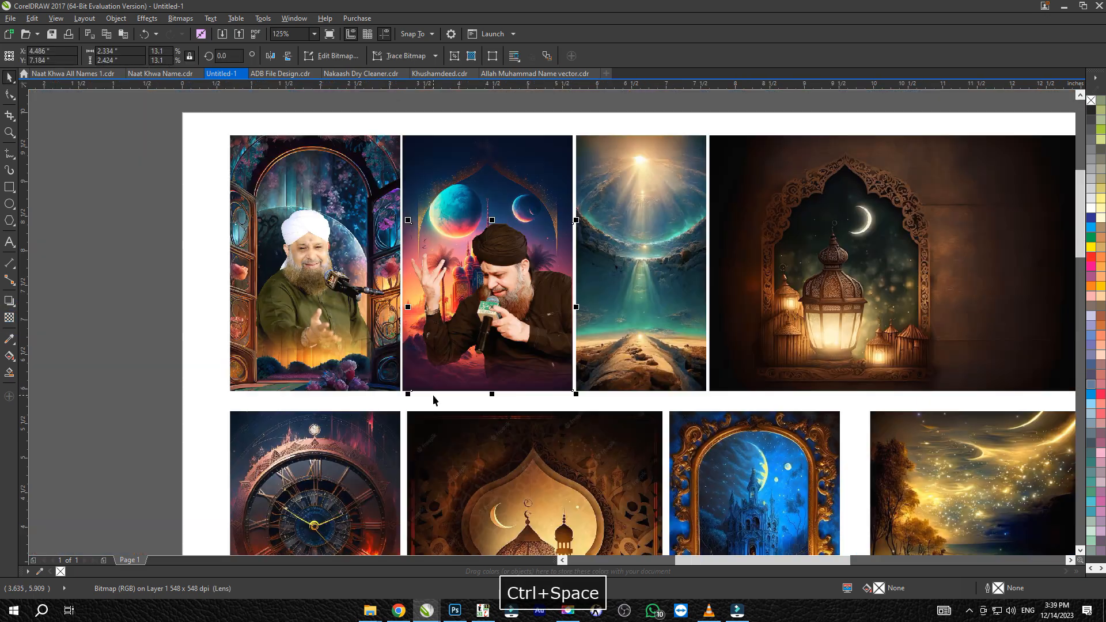
Copy the white-turban cutout with the handheld microphone from the photo folder, paste it into the drawing and scale it to 20 percent
key("alt+Tab")
scroll(631, 342, "down", 3)
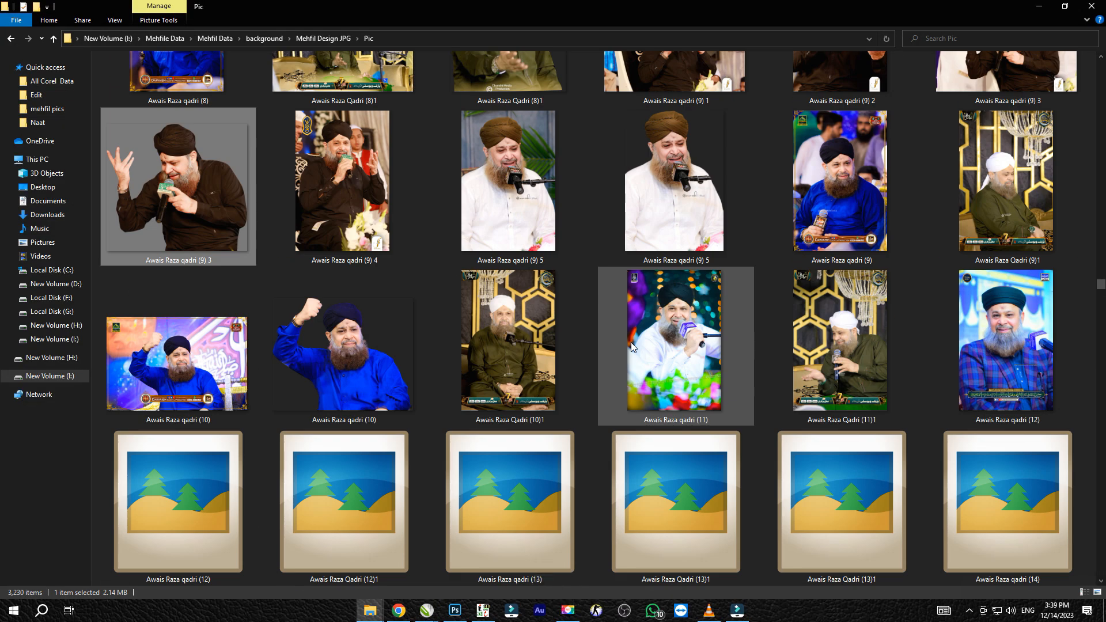
key("alt+Tab")
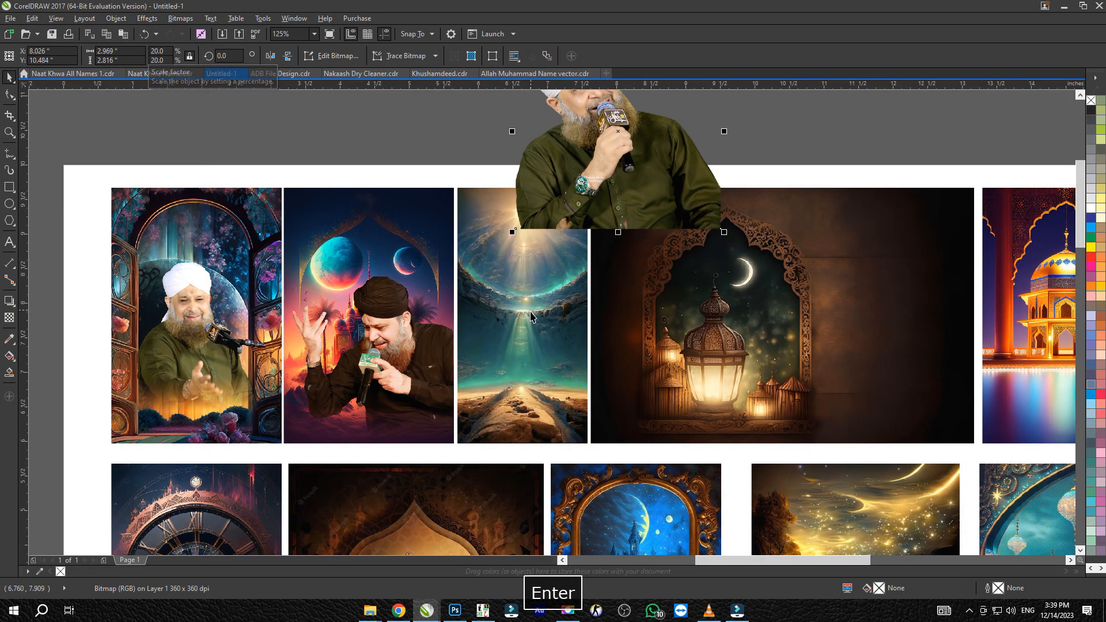
Center the microphone cutout on the sunbeam background, reduce its size, and undo the accidental resizing of the neighbouring lantern image
left_click(536, 315, "shift")
key("c")
key("e")
left_click(605, 291)
left_click_drag(629, 215, 603, 257)
scroll(522, 336, "up", 1)
left_click_drag(515, 292, 514, 362)
left_click_drag(643, 479, 651, 447)
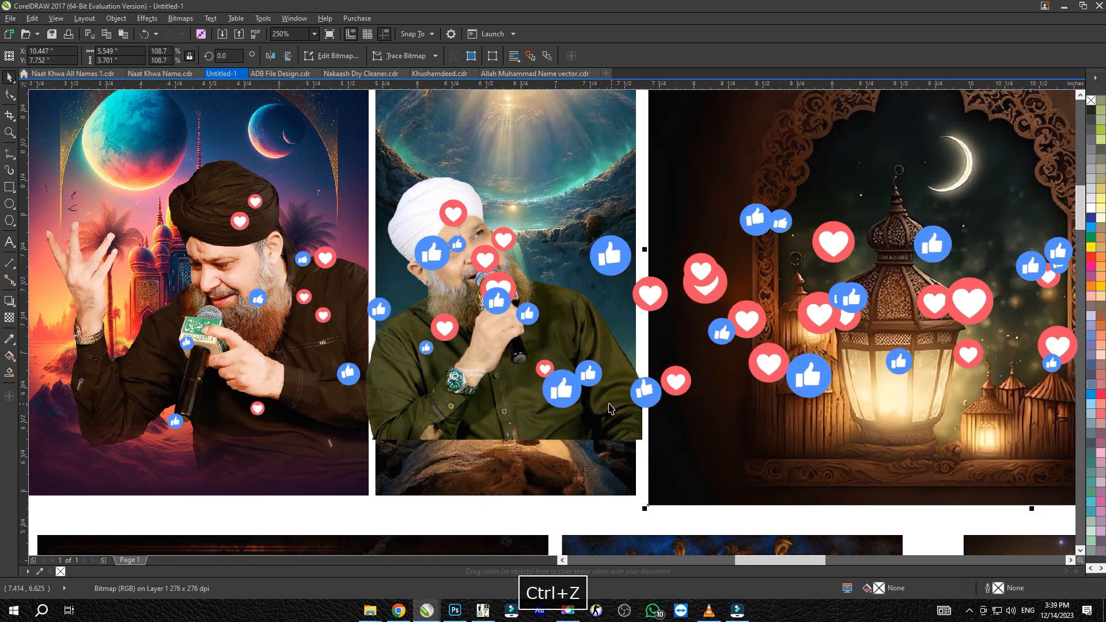
key("ctrl+z")
Fit the microphone cutout to the sunbeam background at about 1.887 by 1.79 inches and fade its lower edge with transparency
left_click(616, 442, "shift")
key("l")
left_click(589, 397)
left_click_drag(613, 423, 639, 447)
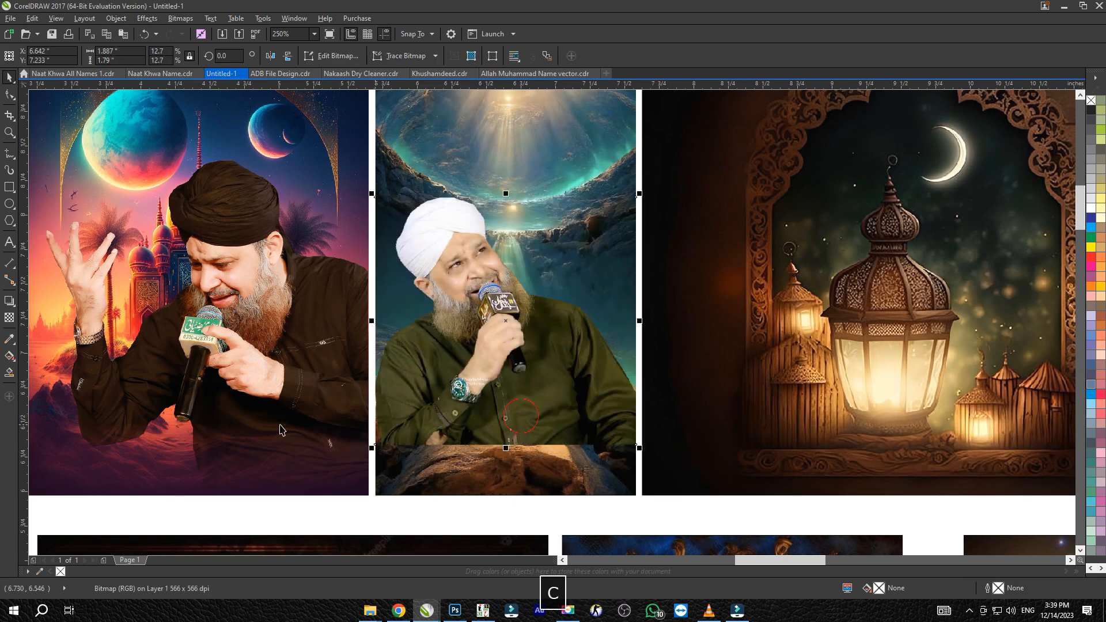
left_click_drag(508, 412, 509, 447)
key("ctrl+space")
scroll(459, 432, "down", 1)
Copy the cutout in the blue plaid jacket from the photo folder, paste it into the drawing and scale it to 10 percent
left_click(585, 396)
left_click_drag(585, 395, 427, 376)
key("alt+Tab")
scroll(576, 356, "down", 3)
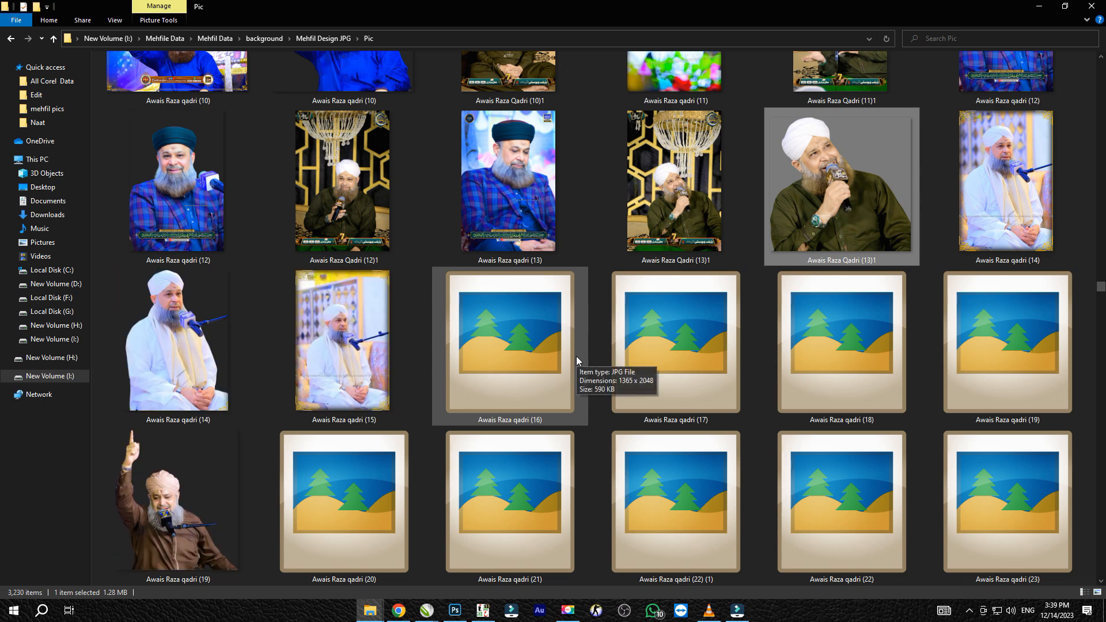
key("alt+Tab")
left_click_drag(631, 129, 478, 165)
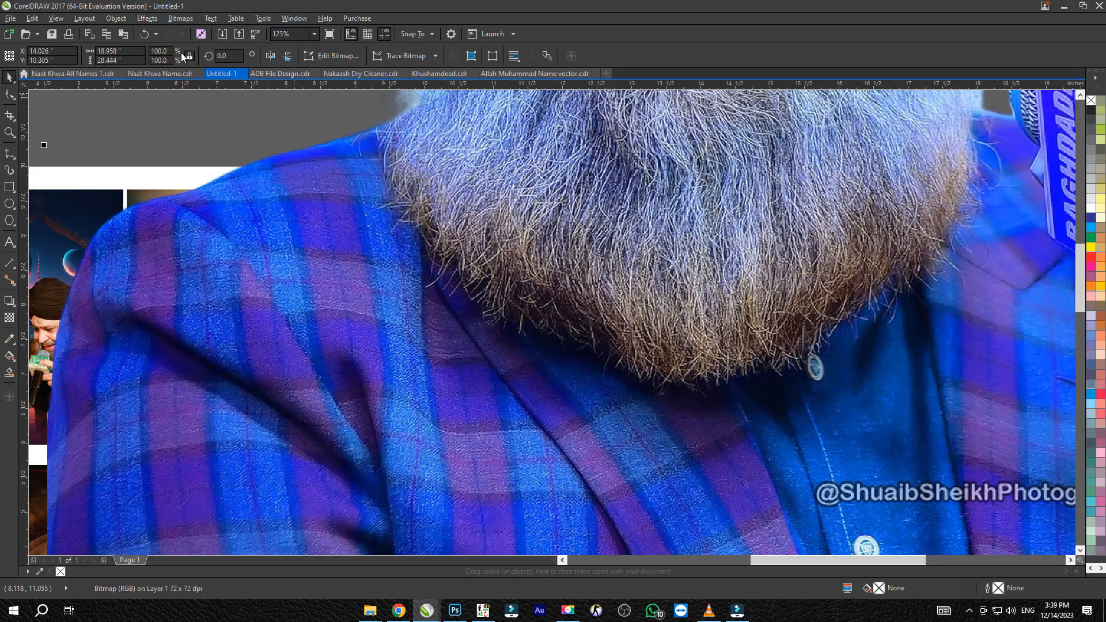
type("10")
key("Return")
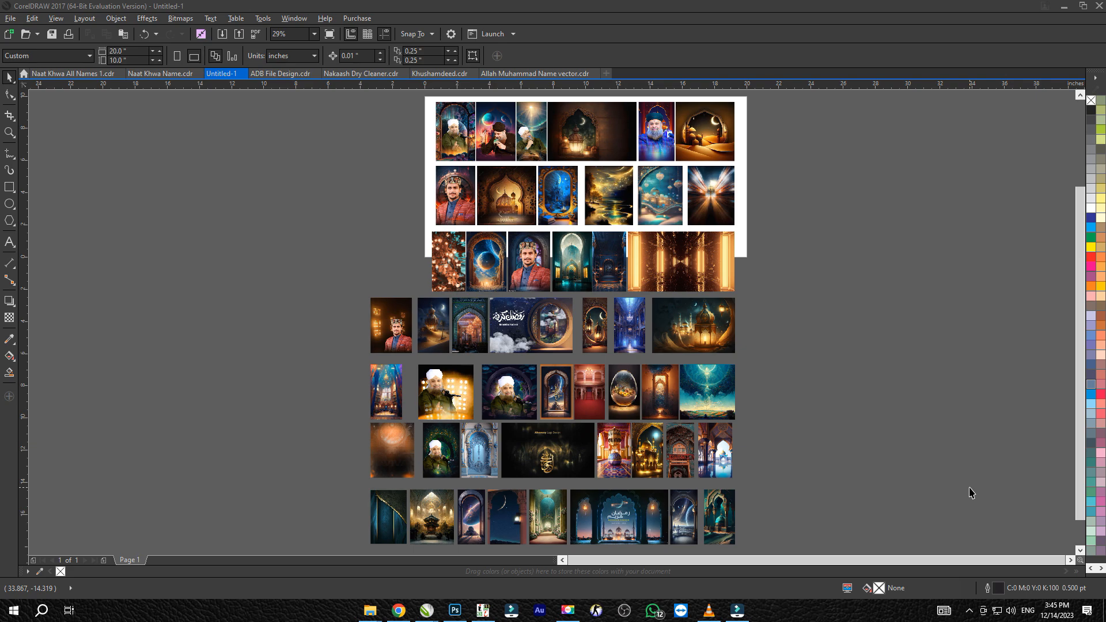
Examine the reciter composites up close on the glowing-lights background and in the rows on and below the page
scroll(500, 397, "up", 4)
left_click(307, 325)
scroll(317, 357, "up", 2)
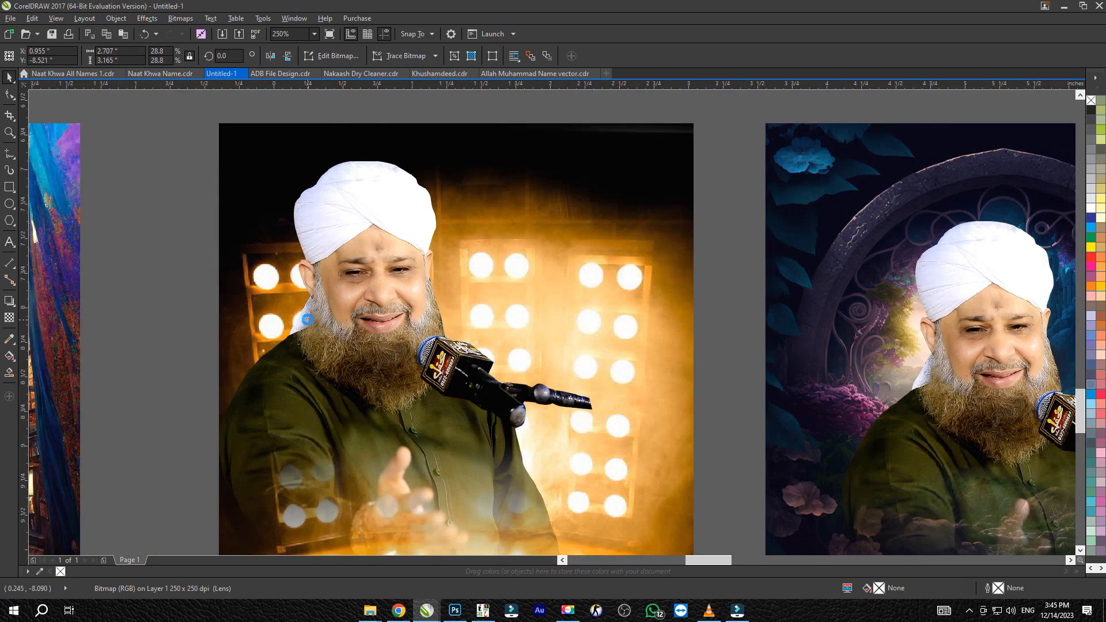
scroll(346, 322, "down", 4)
scroll(444, 282, "up", 4)
scroll(445, 284, "down", 5)
scroll(445, 283, "up", 5)
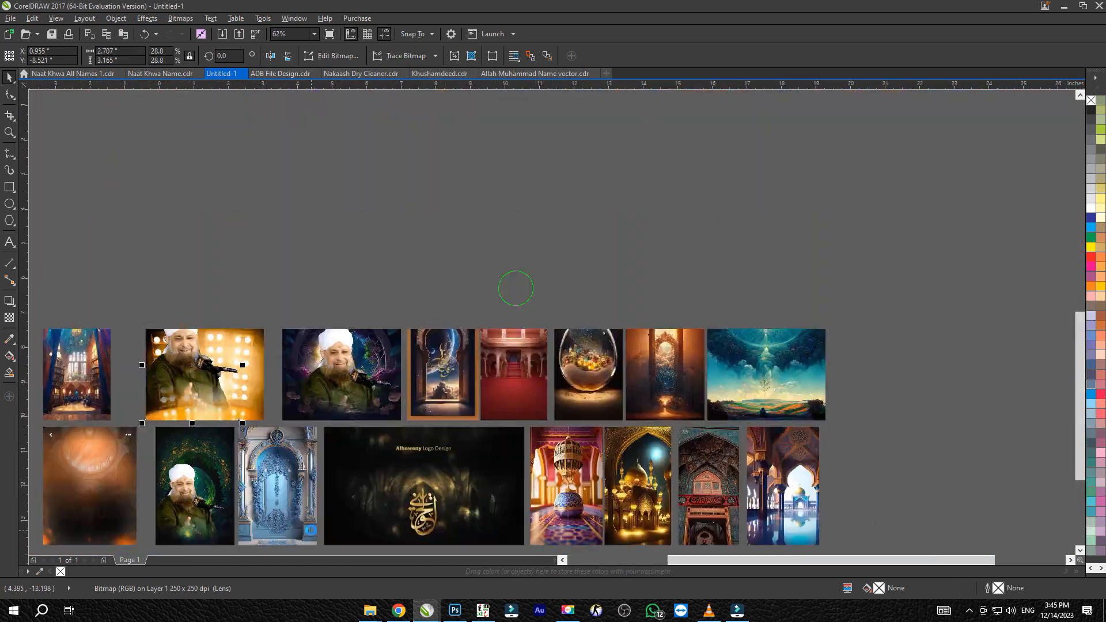
scroll(511, 340, "down", 4)
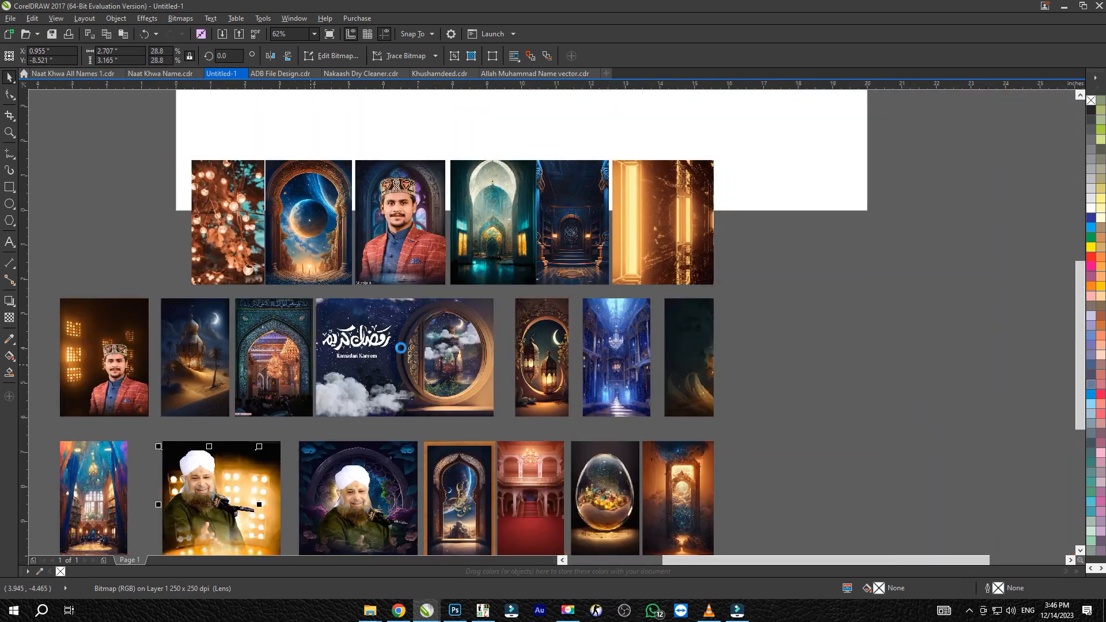
scroll(511, 340, "up", 6)
scroll(411, 278, "down", 5)
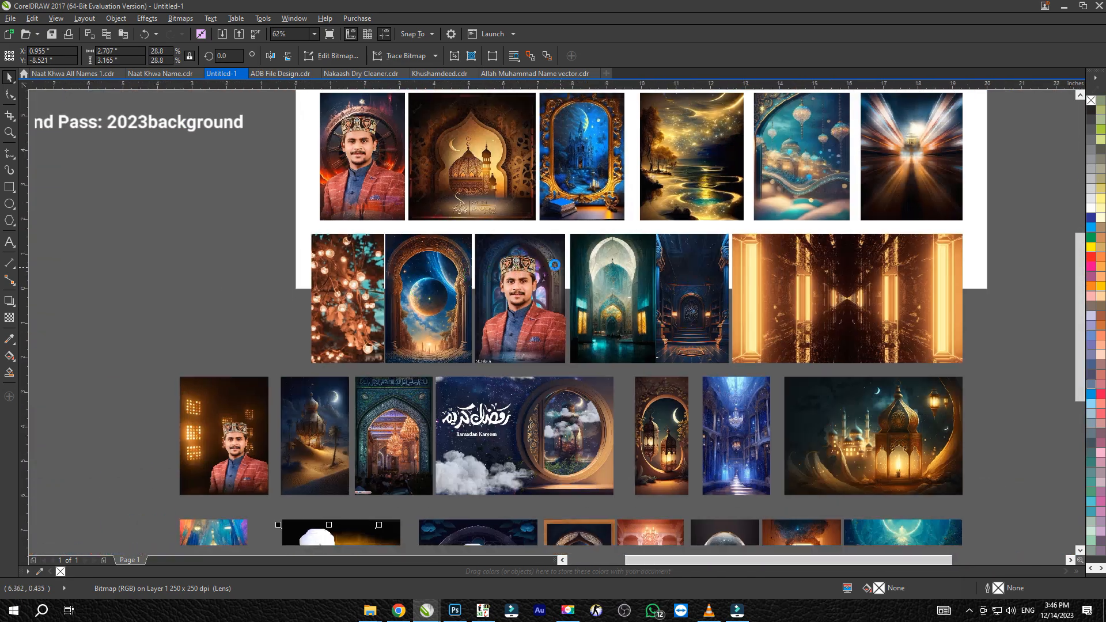
scroll(442, 424, "up", 2)
scroll(354, 357, "up", 2)
scroll(553, 323, "down", 5)
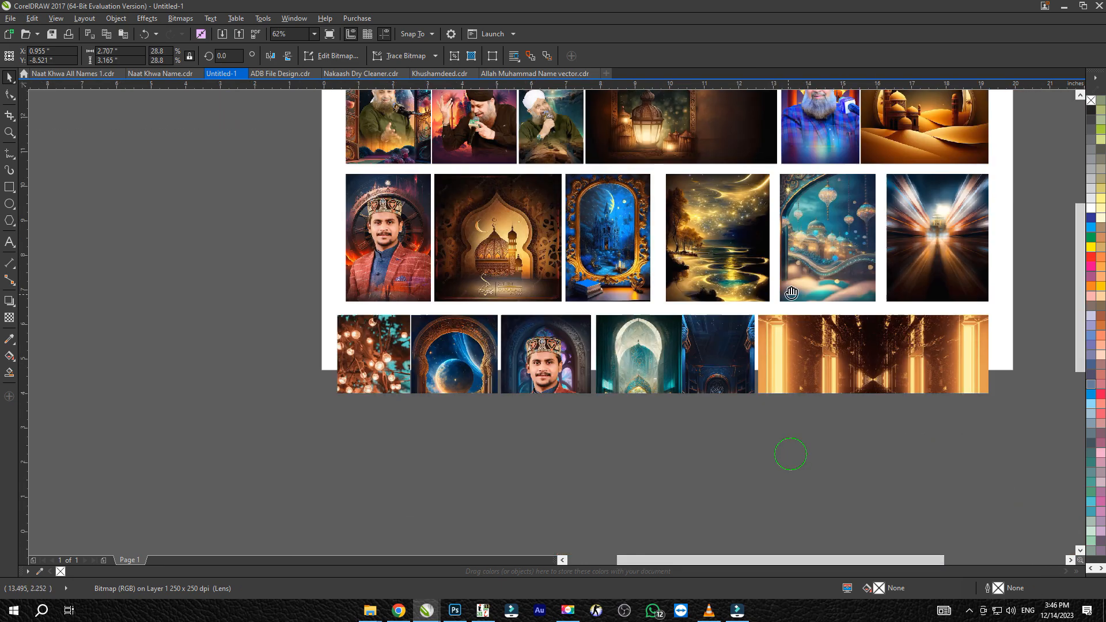
Inspect the library, lantern and lower-row backgrounds in detail, then view the whole layout of images
scroll(735, 349, "up", 4)
scroll(735, 349, "up", 2)
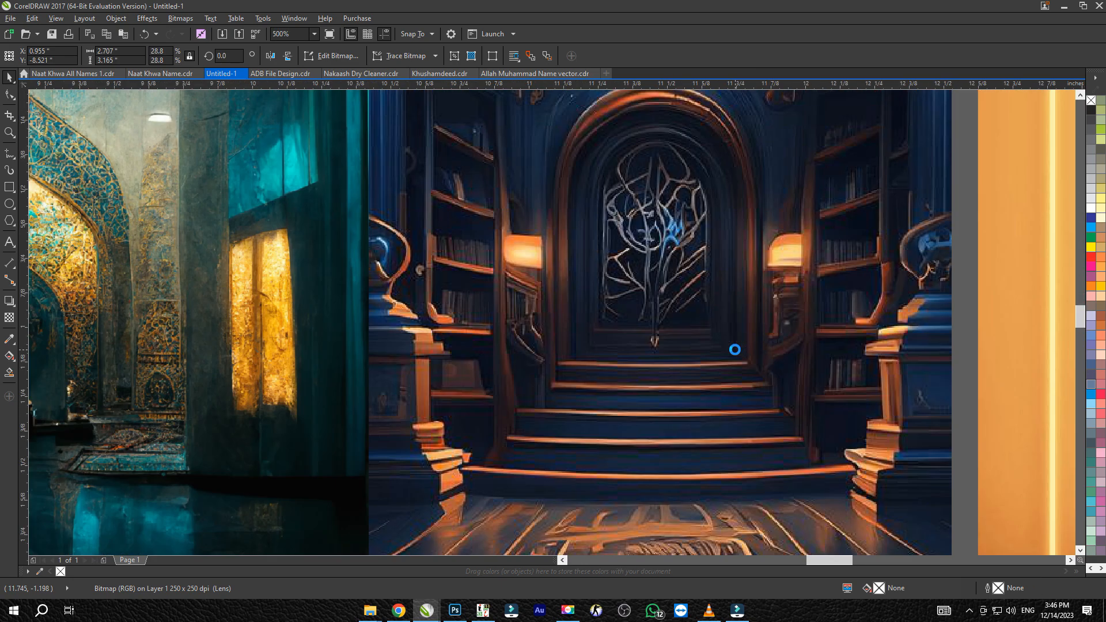
scroll(735, 349, "down", 6)
scroll(665, 308, "up", 6)
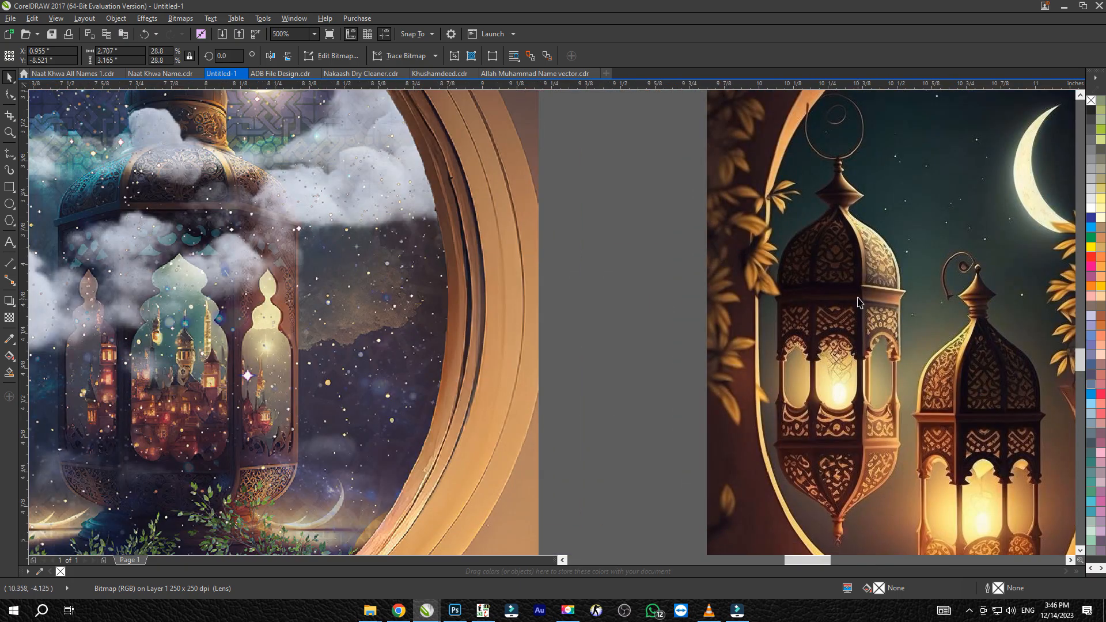
scroll(857, 304, "up", 1)
scroll(858, 302, "down", 5)
scroll(762, 274, "up", 2)
scroll(482, 213, "up", 1)
scroll(482, 212, "down", 2)
scroll(633, 369, "down", 5)
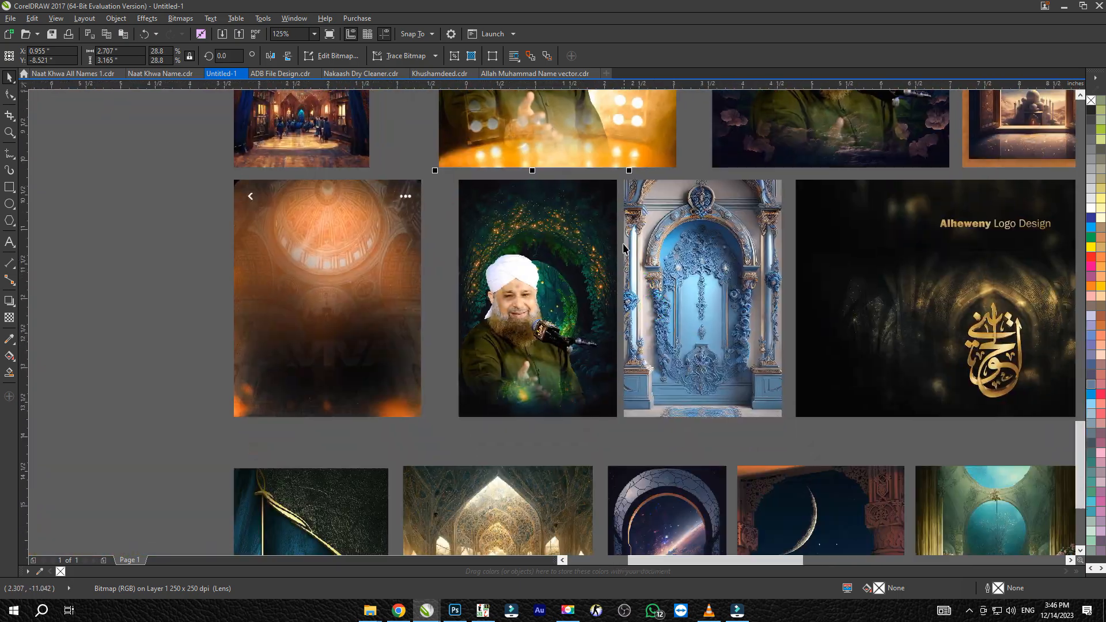
scroll(668, 304, "down", 1)
left_click_drag(982, 404, 618, 358)
scroll(618, 357, "up", 4)
scroll(618, 358, "down", 3)
left_click_drag(970, 313, 653, 206)
key("F4")
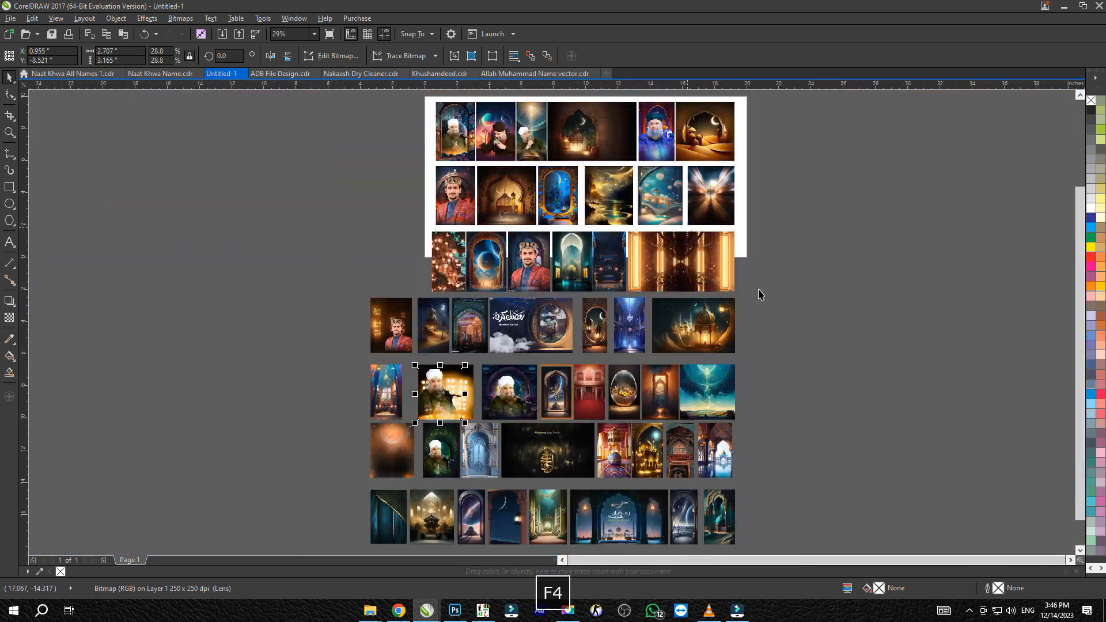